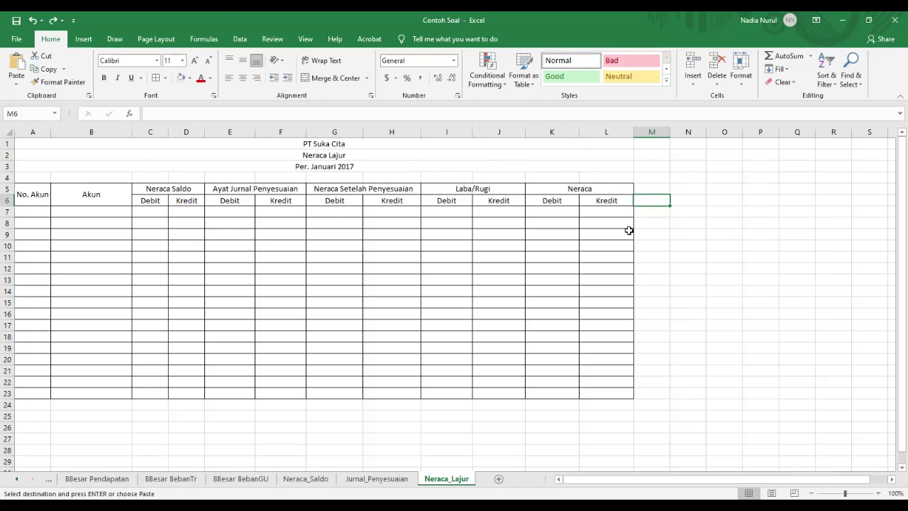
- Fill the No. Akun, Akun and Neraca Saldo columns light gold and the Ayat Jurnal Penyesuaian columns light grey, down to row 23
drag(21, 194, 202, 397)
click(210, 78)
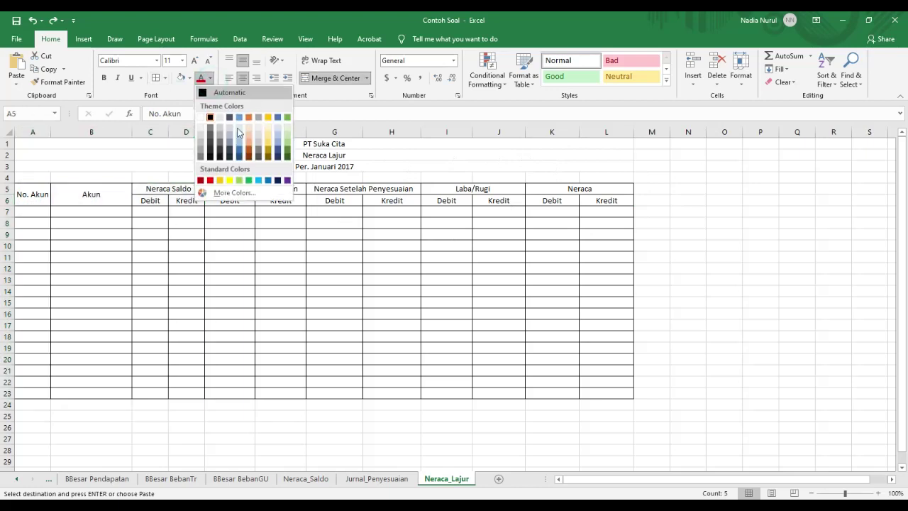
click(189, 78)
click(200, 106)
drag(227, 191, 252, 394)
click(190, 78)
click(184, 114)
- Fill the Neraca Setelah Penyesuaian columns light orange and the Laba/Rugi columns light green, down to row 23
drag(319, 189, 415, 394)
click(189, 78)
click(227, 109)
drag(435, 189, 511, 394)
click(189, 78)
click(266, 112)
- Fill the Neraca debit and credit columns down to row 23 with a gold one shade darker than the Neraca Saldo fill
drag(561, 188, 551, 393)
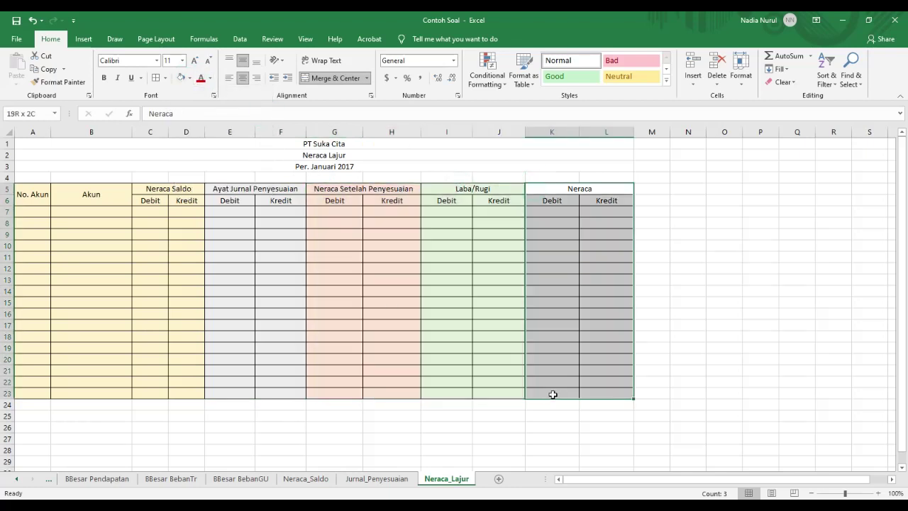
click(189, 78)
click(250, 125)
click(151, 257)
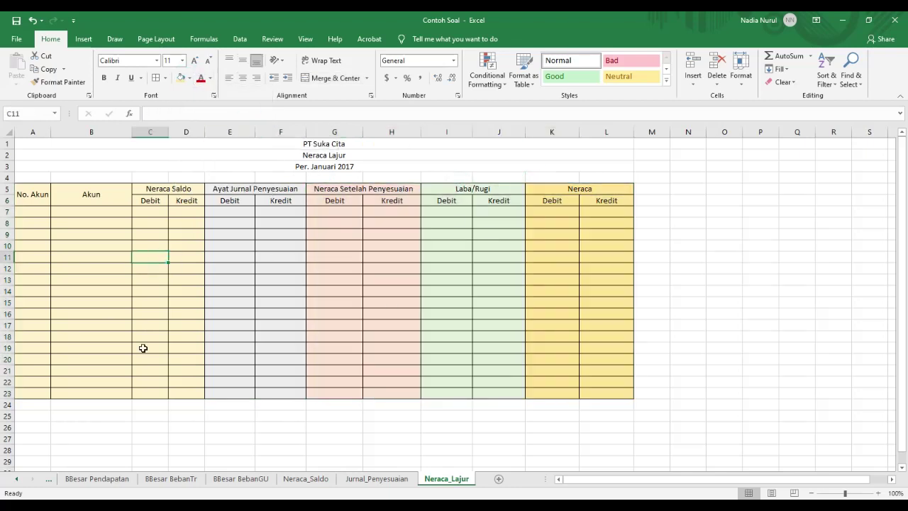
click(37, 212)
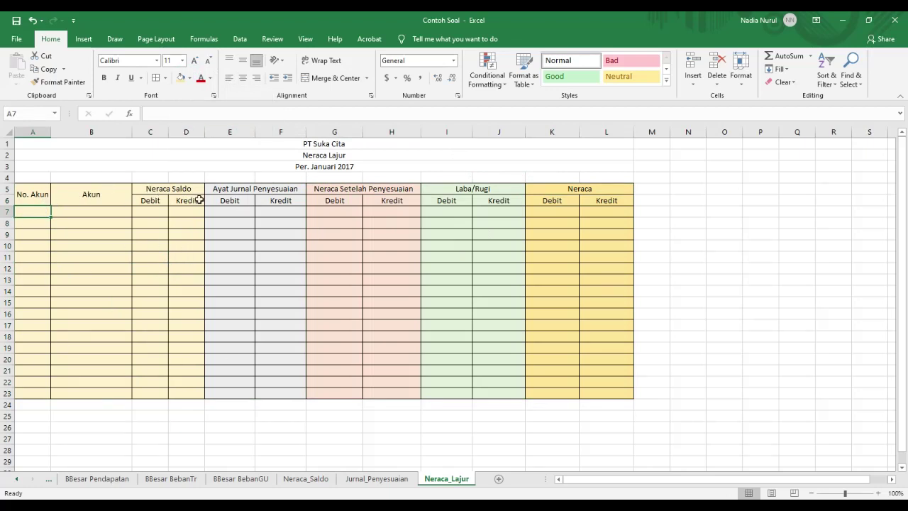
click(168, 190)
scroll(284, 284, up, 4)
drag(46, 222, 358, 454)
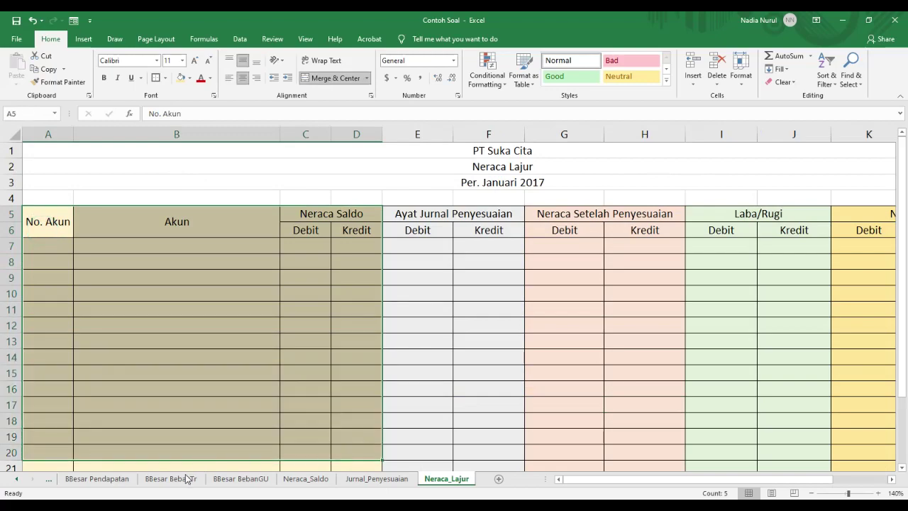
- Copy the account rows and the Jumlah row, A6:D23, from the Neraca_Saldo sheet
click(306, 479)
scroll(416, 304, down, 2)
click(415, 304)
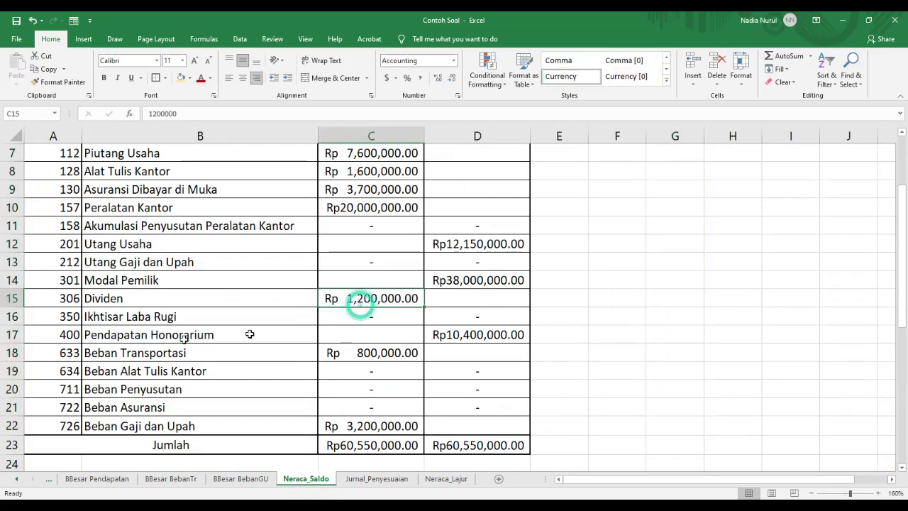
scroll(100, 272, up, 3)
scroll(215, 262, down, 2)
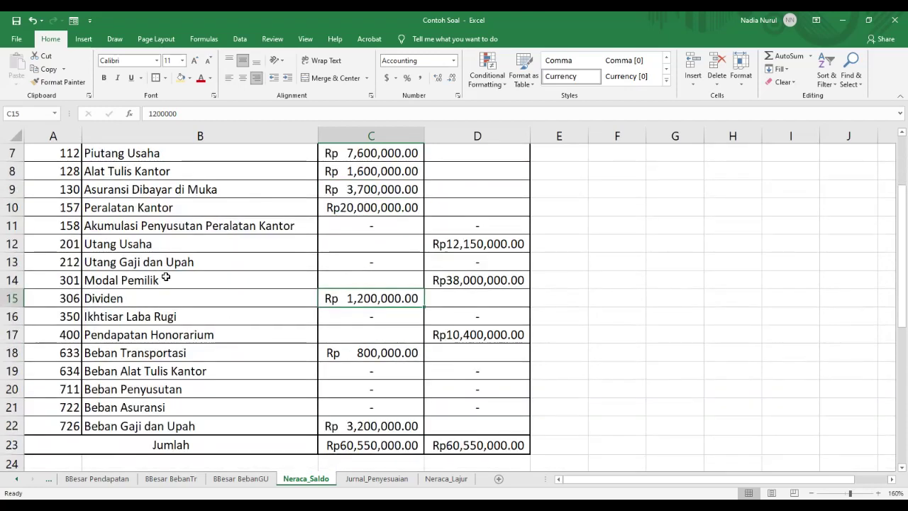
scroll(122, 225, up, 2)
drag(55, 253, 481, 390)
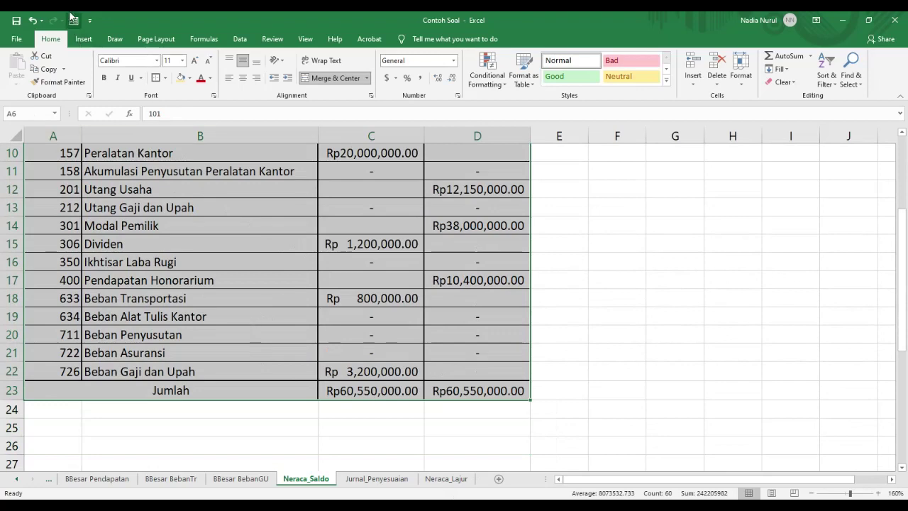
key(ctrl+c)
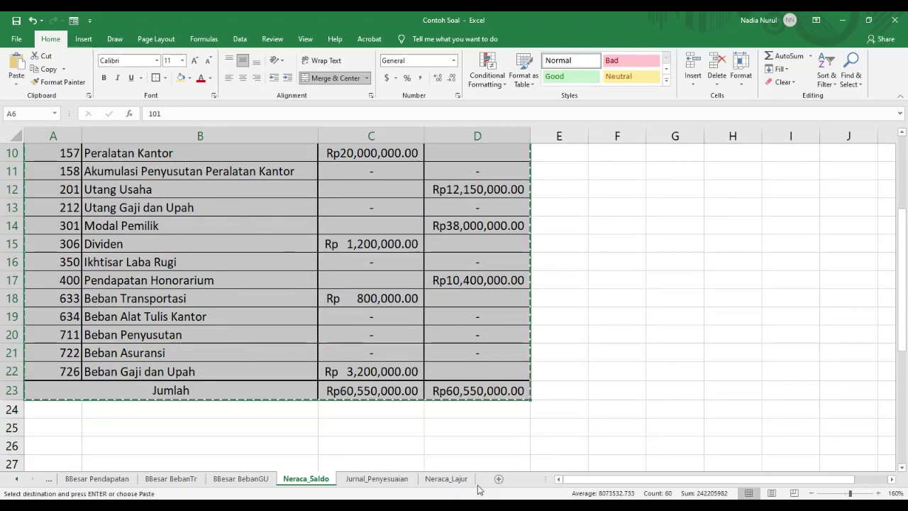
- Paste the copied trial balance into the Neraca_Lajur sheet from cell A7 as values and number formats
click(446, 479)
click(54, 247)
right_click(54, 246)
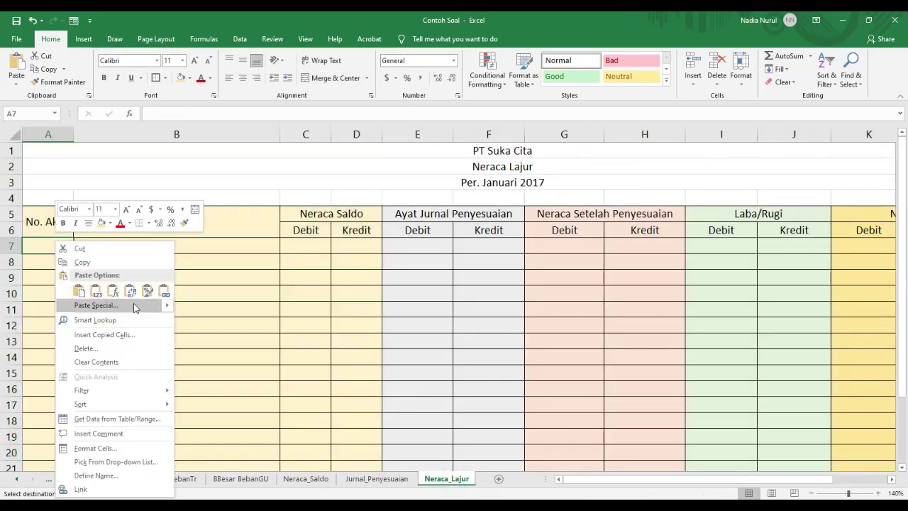
click(158, 301)
click(187, 284)
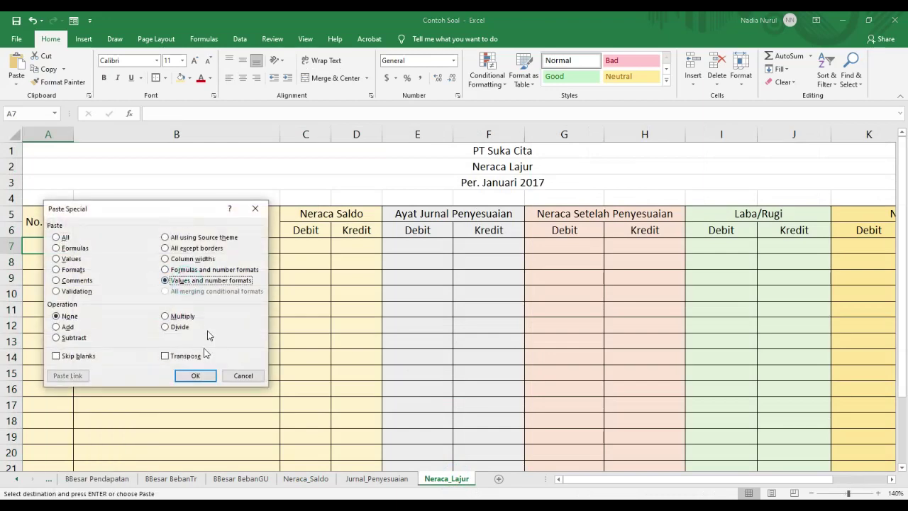
click(195, 376)
- Autofit columns C and D to the widths of the pasted Neraca Saldo amounts
scroll(233, 318, down, 2)
double_click(333, 133)
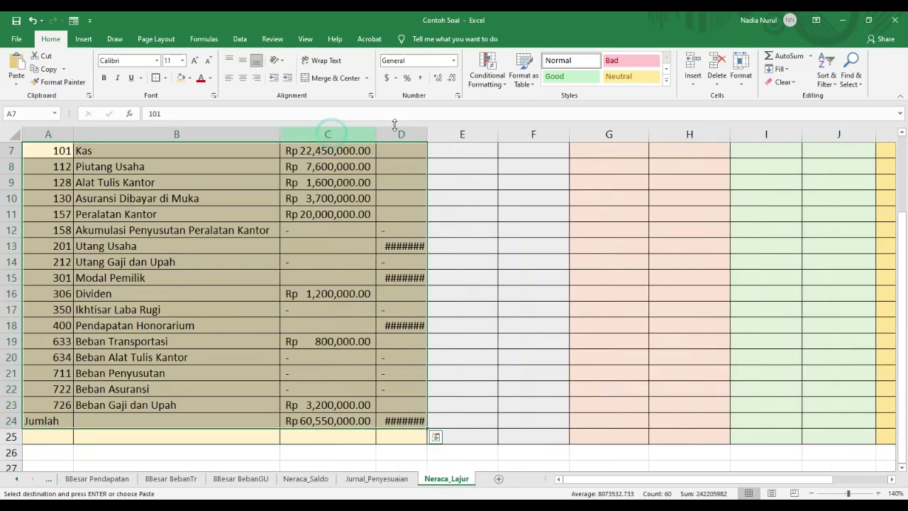
double_click(428, 133)
click(371, 386)
- Total the Neraca Saldo debit amounts with a SUM formula in C24 and fill it across to D24
click(306, 421)
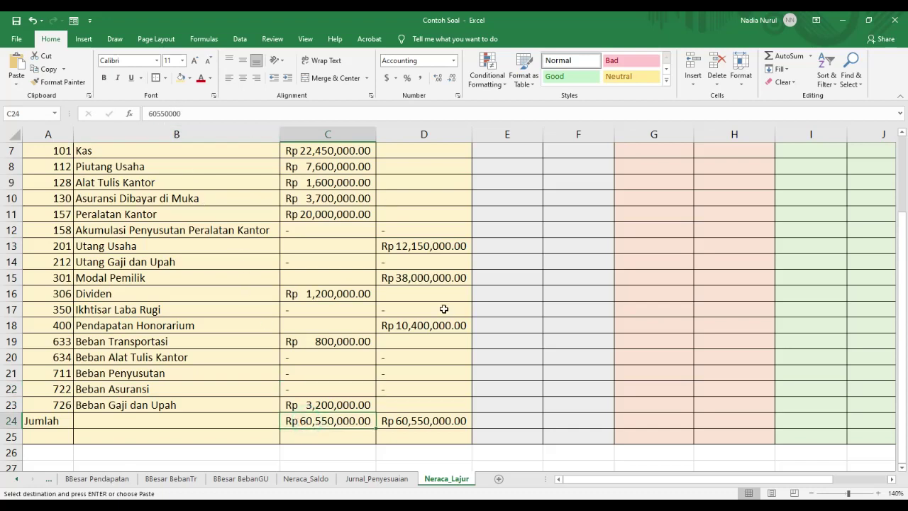
text(=sum()
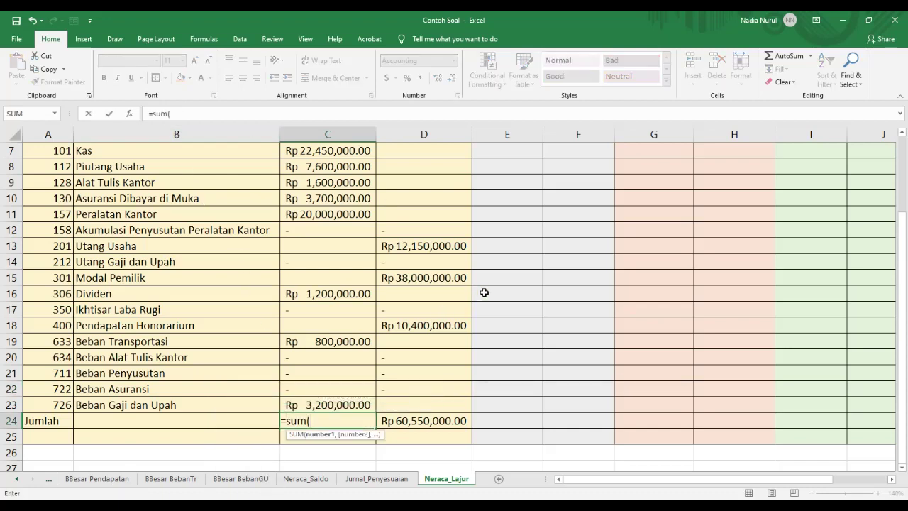
scroll(485, 292, up, 2)
drag(354, 247, 357, 428)
text())
key(Return)
drag(357, 437, 457, 435)
- Format columns C through L with the Rp accounting currency format
scroll(354, 125, up, 2)
drag(354, 125, 879, 134)
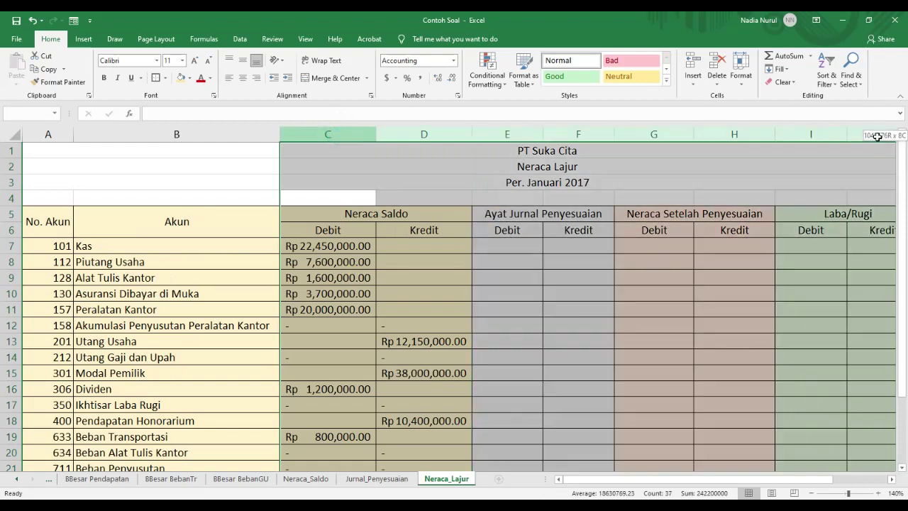
drag(619, 478, 668, 477)
drag(91, 257, 91, 248)
drag(85, 134, 766, 84)
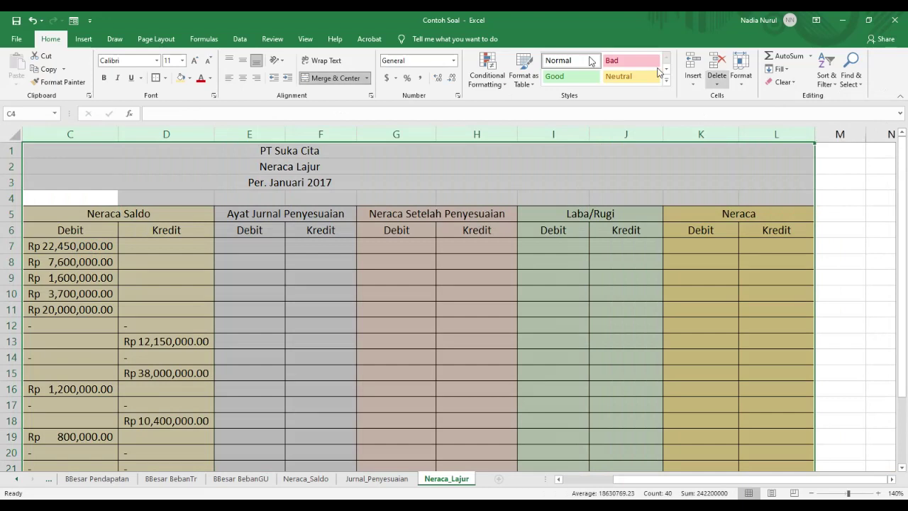
click(395, 78)
click(402, 107)
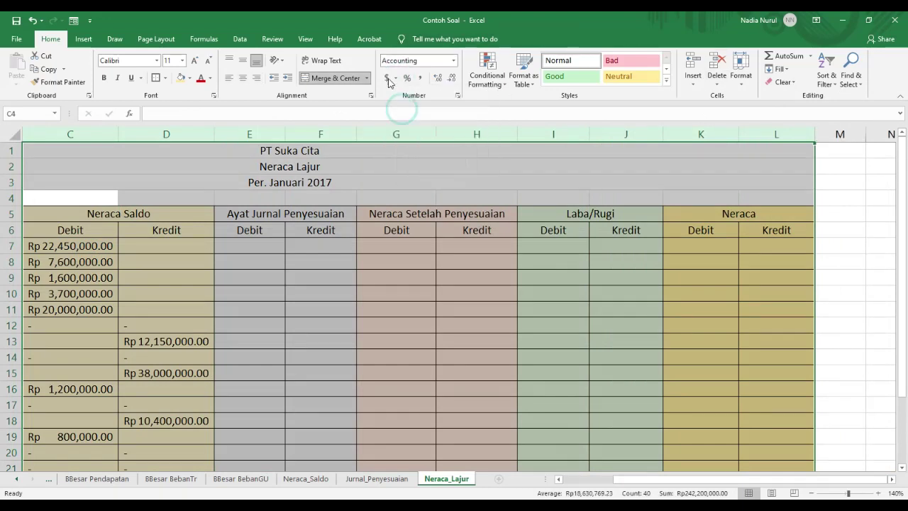
click(388, 81)
click(395, 79)
click(403, 107)
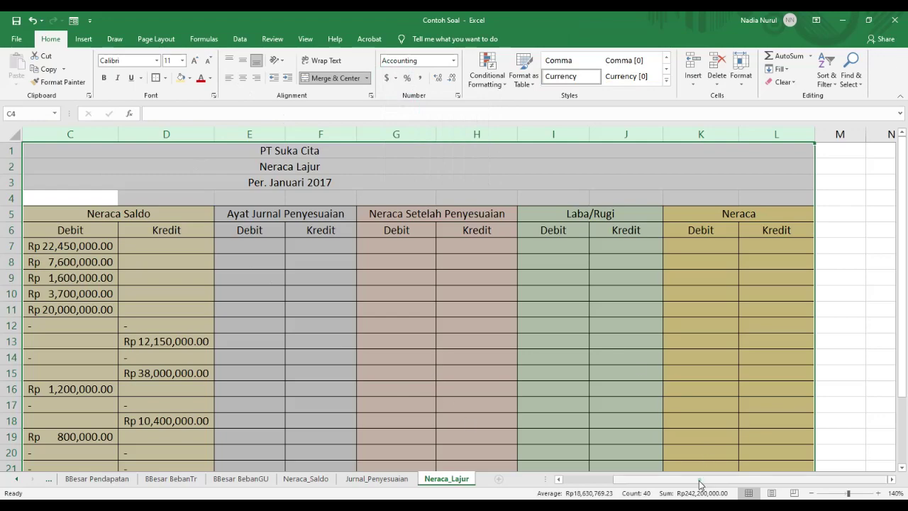
- Merge and centre the Jumlah label across columns A and B in row 24
drag(702, 481, 644, 482)
click(436, 362)
scroll(408, 301, down, 2)
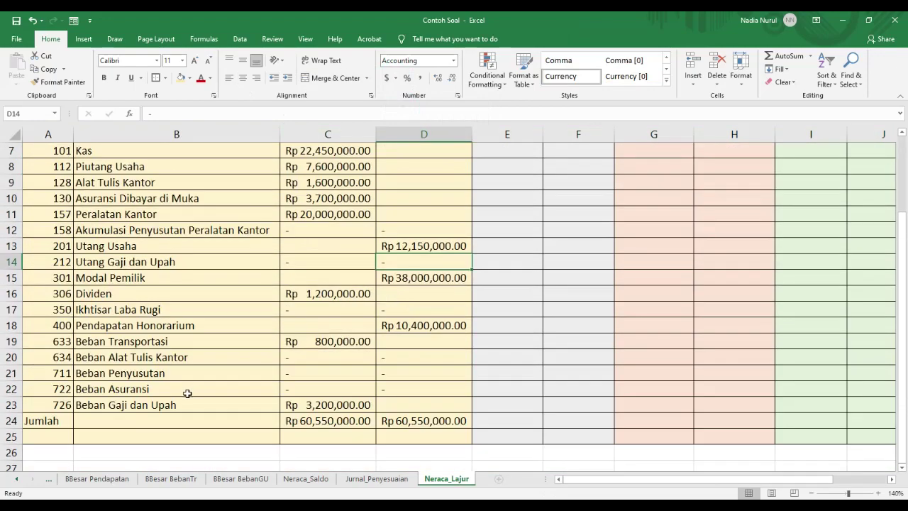
scroll(188, 393, up, 1)
- Start a SUMIF function in E7 with the absolute range Jurnal_Penyesuaian!$B$6:$E$15
click(540, 202)
text(=sum)
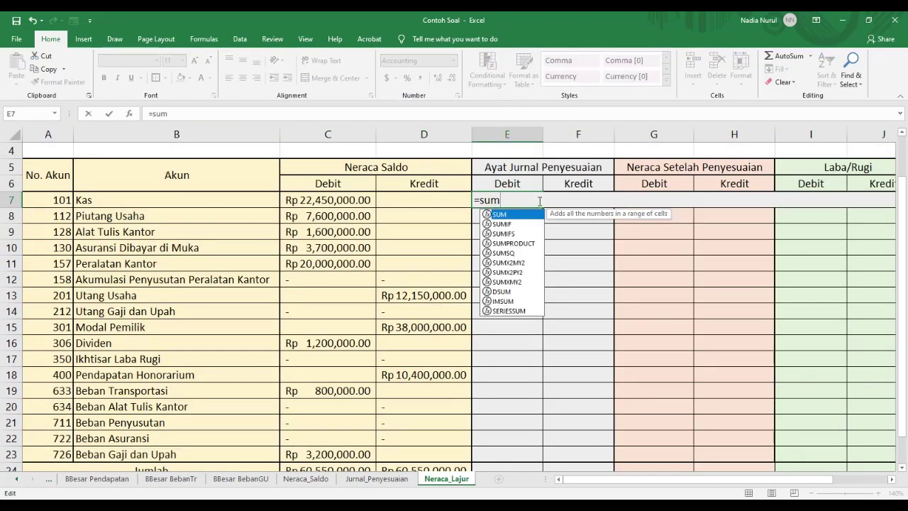
key(Down)
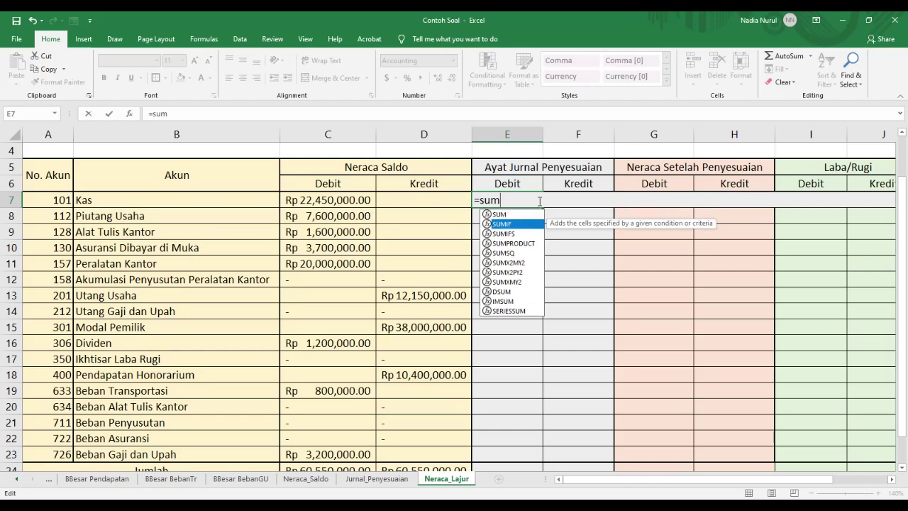
text(if())
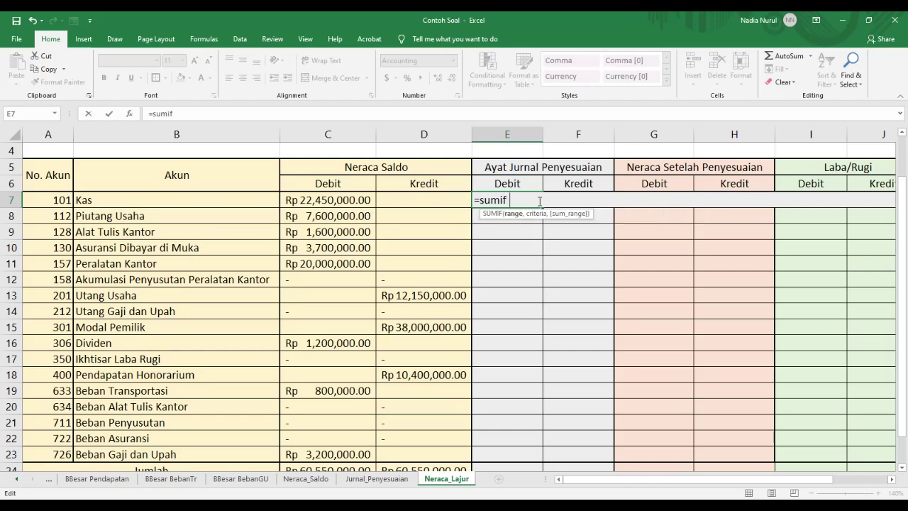
click(810, 56)
click(799, 147)
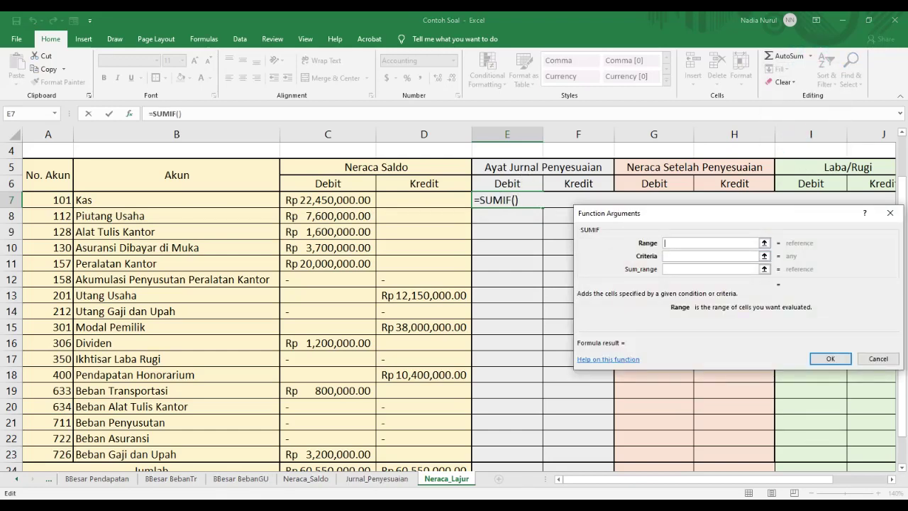
click(377, 479)
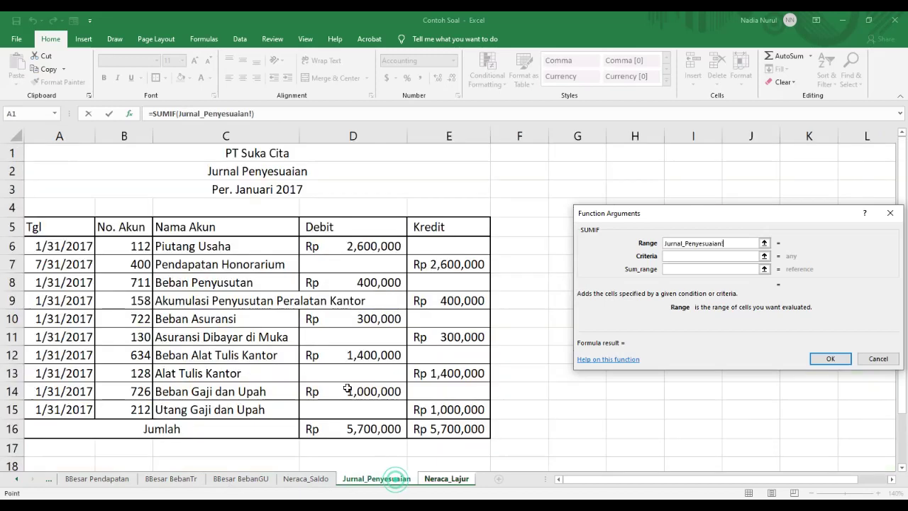
drag(144, 244, 436, 410)
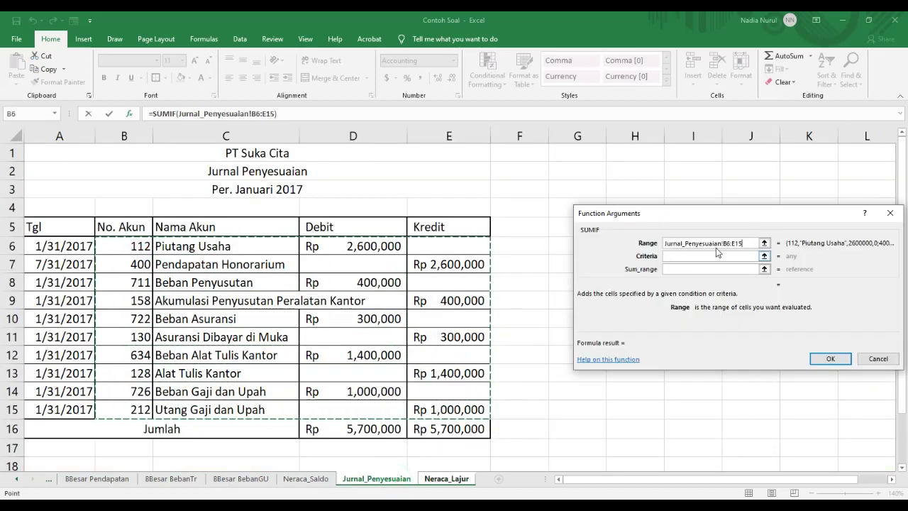
key(F4)
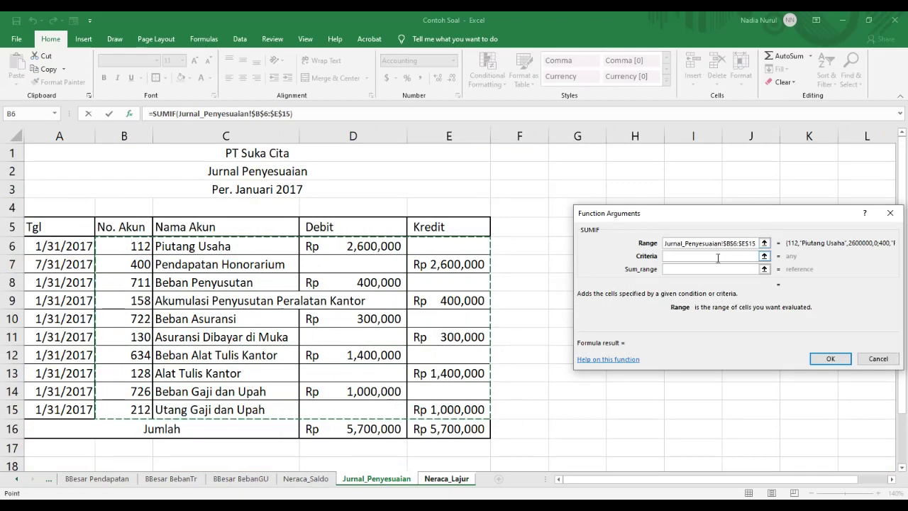
- Complete the SUMIF with criteria A7 and the absolute sum range Jurnal_Penyesuaian!$D$6:$D$15
click(718, 256)
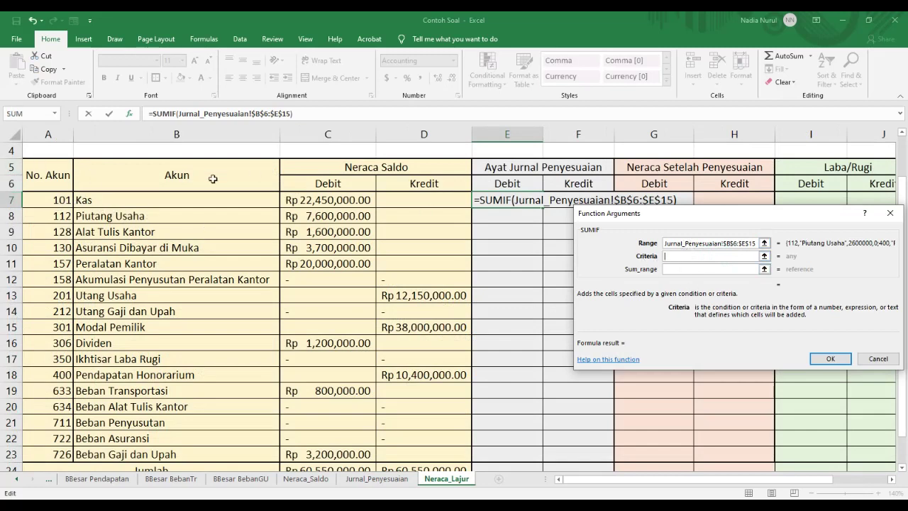
click(51, 201)
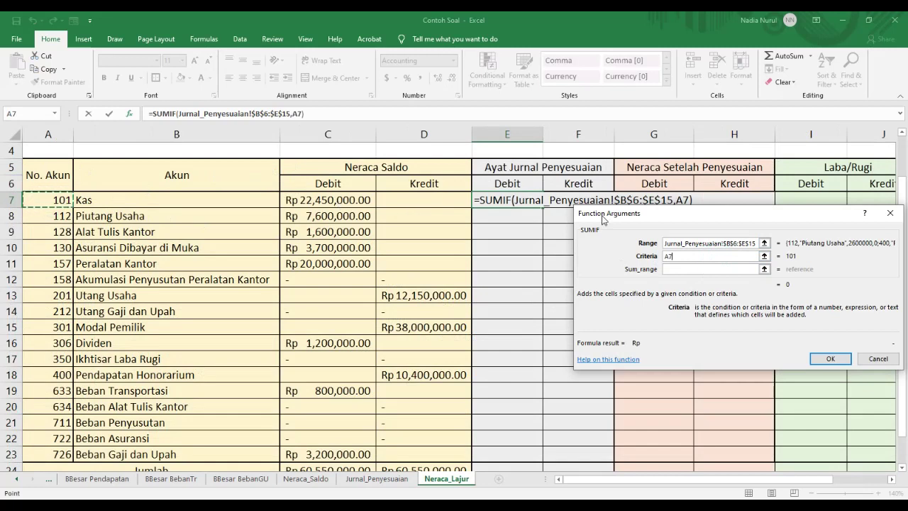
click(675, 270)
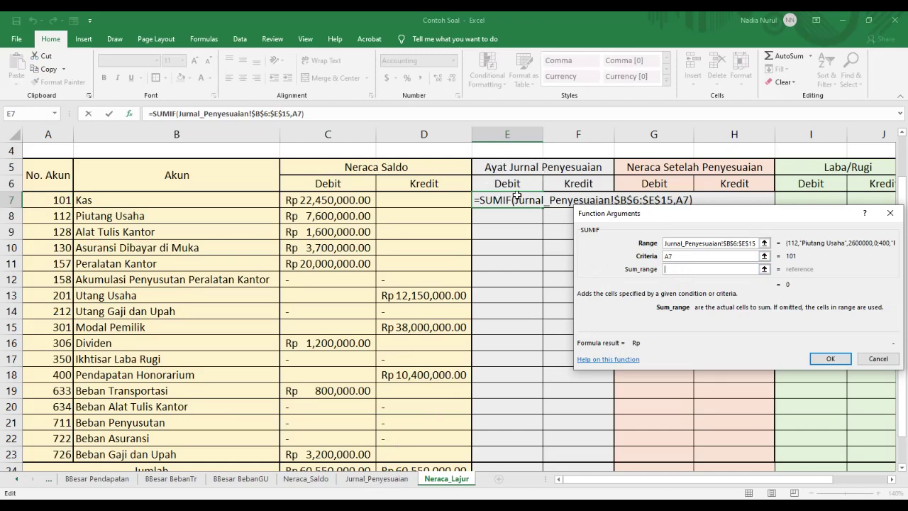
click(377, 479)
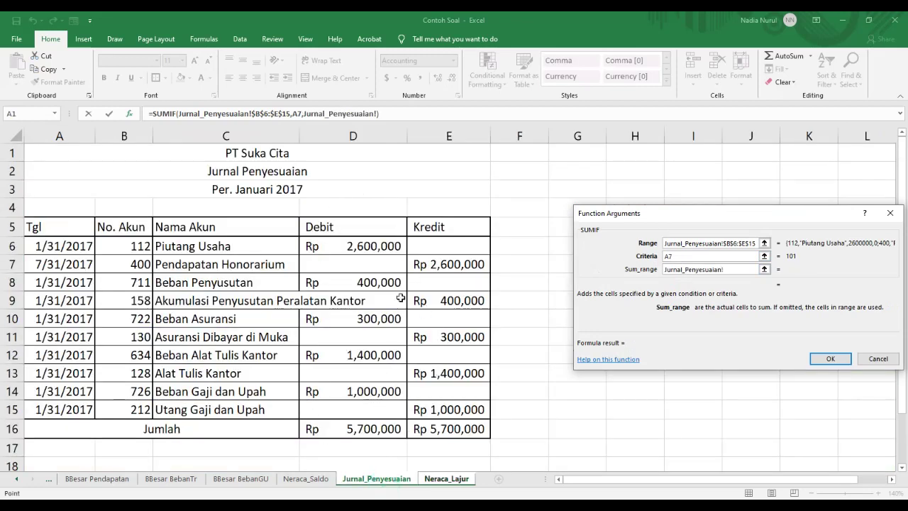
drag(341, 248, 347, 412)
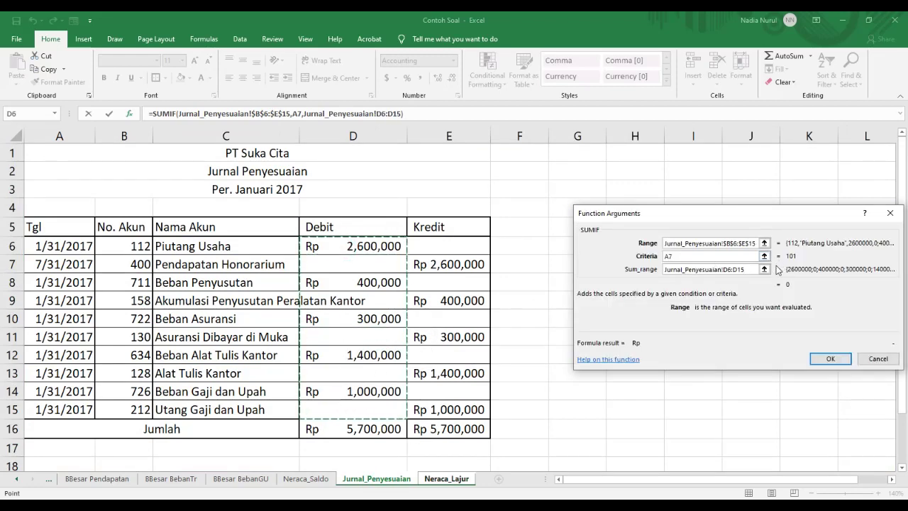
key(F4)
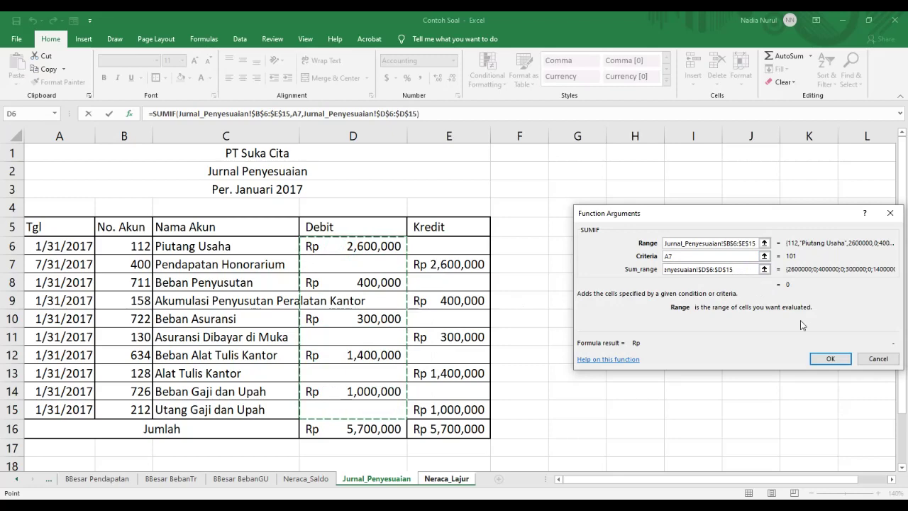
click(830, 358)
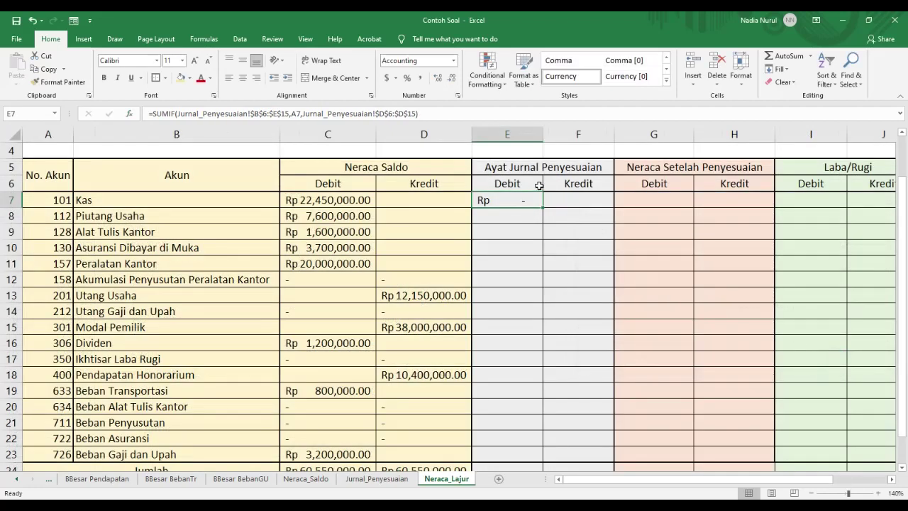
- Fill the E7 formula down to E23 and widen column E to fit the amounts
drag(541, 208, 514, 442)
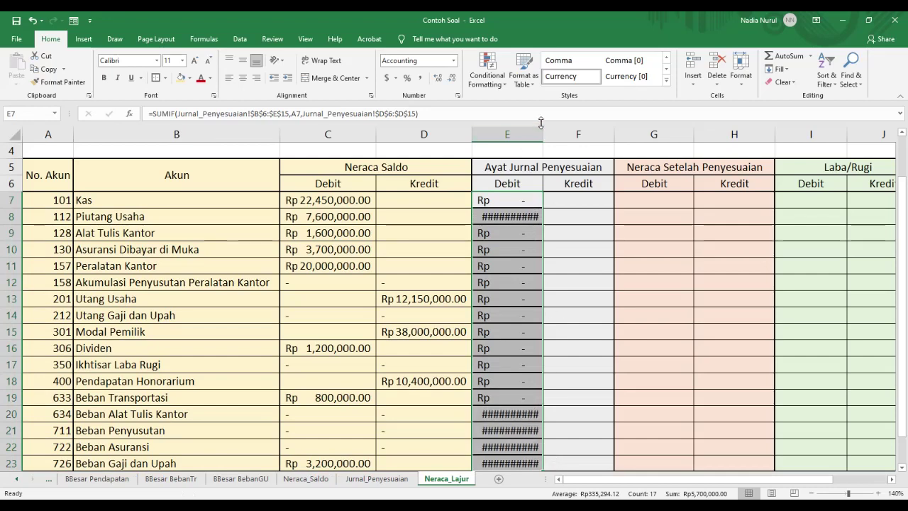
drag(540, 133, 559, 133)
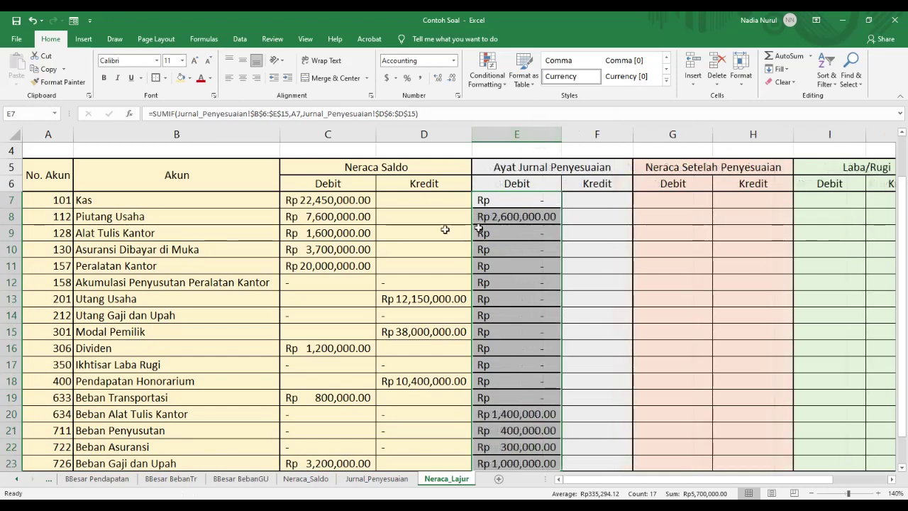
- Start a SUMIF function in F7 with the absolute range Jurnal_Penyesuaian!$B$6:$E$15
scroll(597, 255, up, 1)
click(596, 248)
text(=)
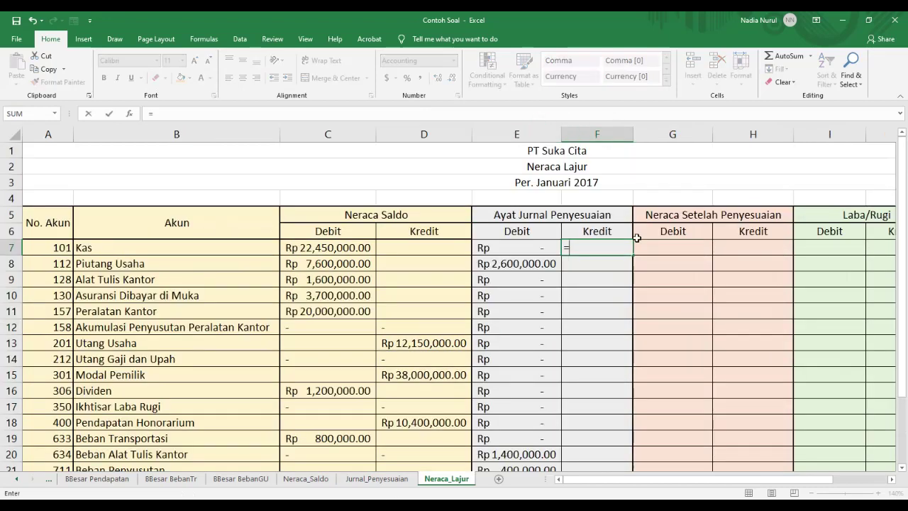
text(sumif)
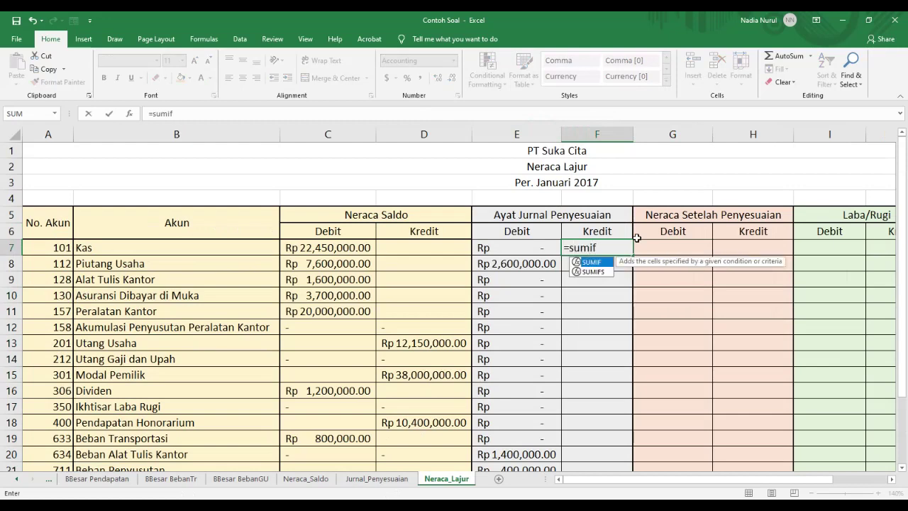
text(()
click(811, 56)
click(796, 137)
drag(655, 213, 628, 299)
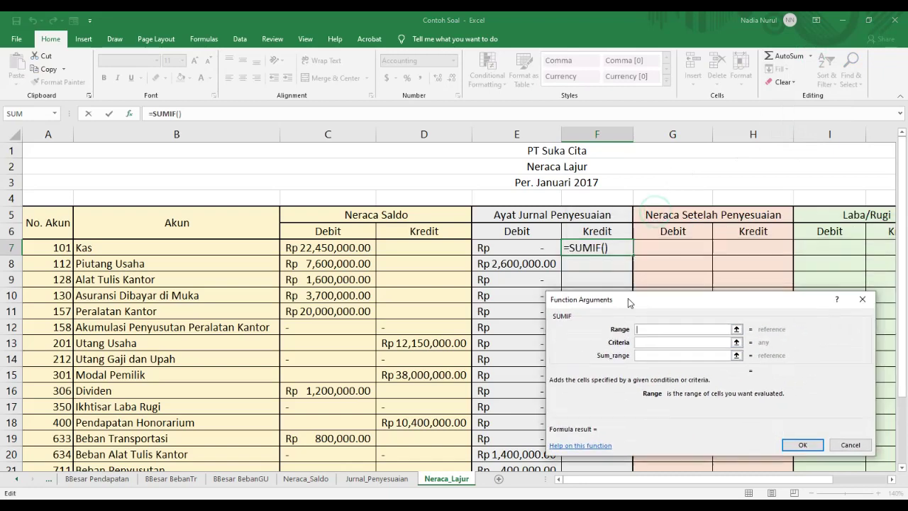
click(404, 480)
drag(132, 250, 524, 411)
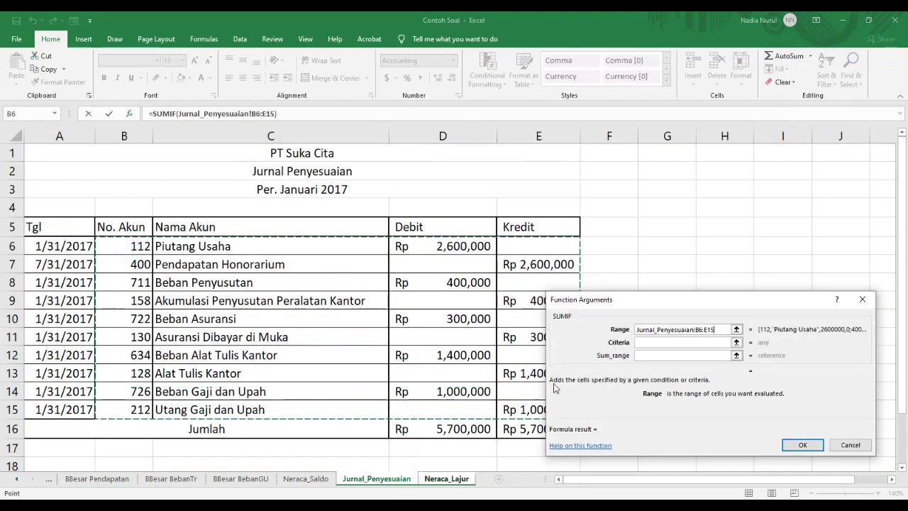
key(F4)
- Complete the F7 SUMIF with criteria A7 and the absolute sum range Jurnal_Penyesuaian!$E$6:$E$15
click(709, 344)
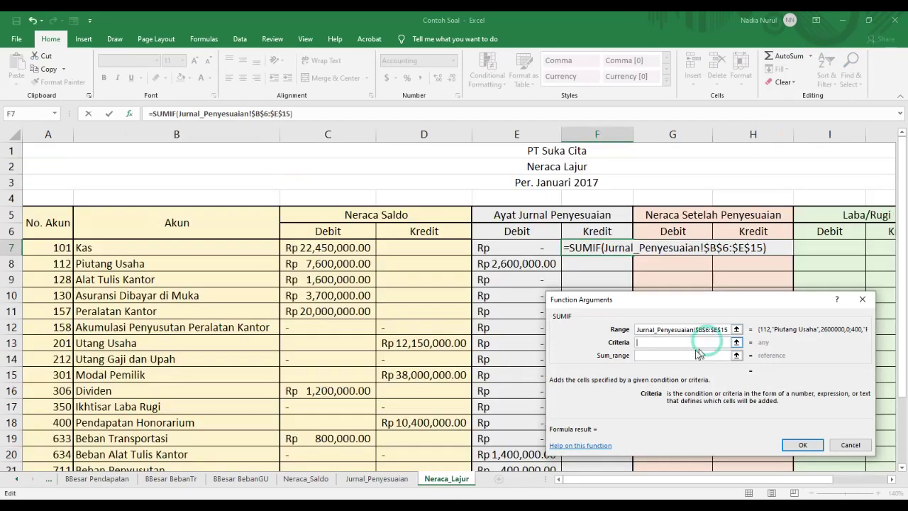
click(63, 251)
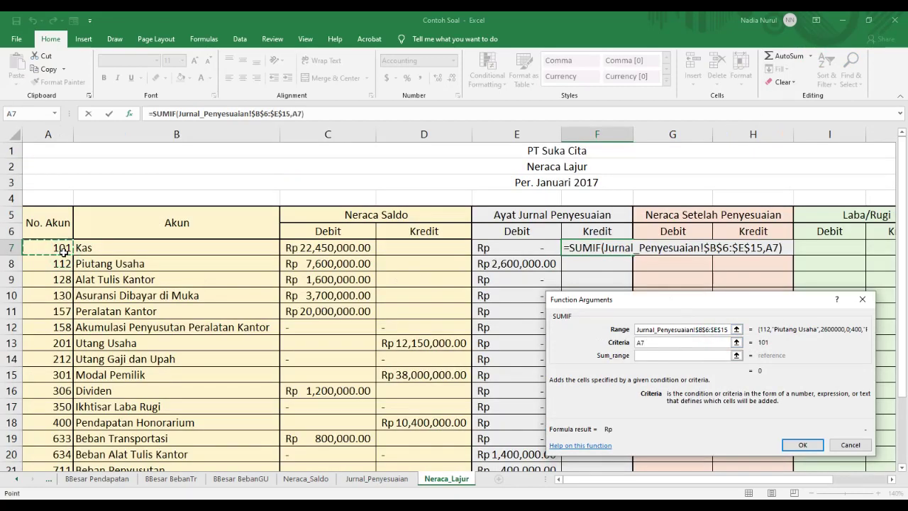
click(647, 358)
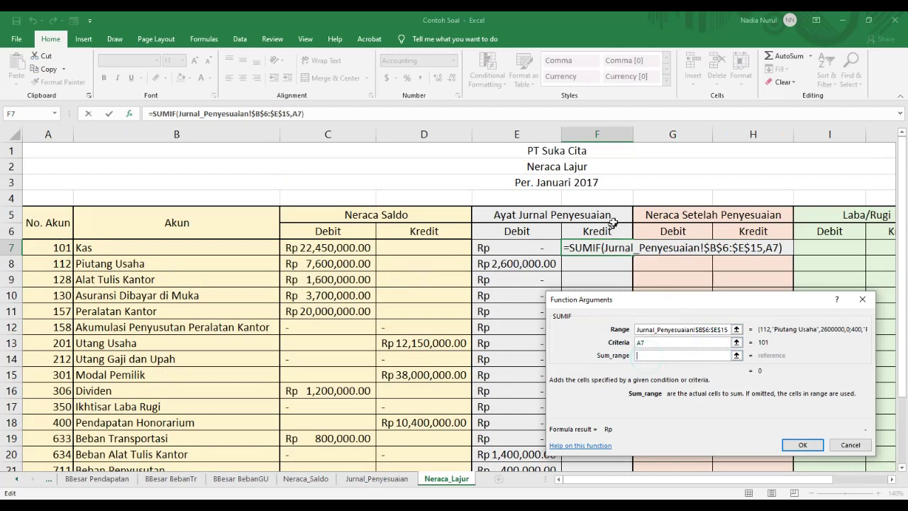
click(389, 482)
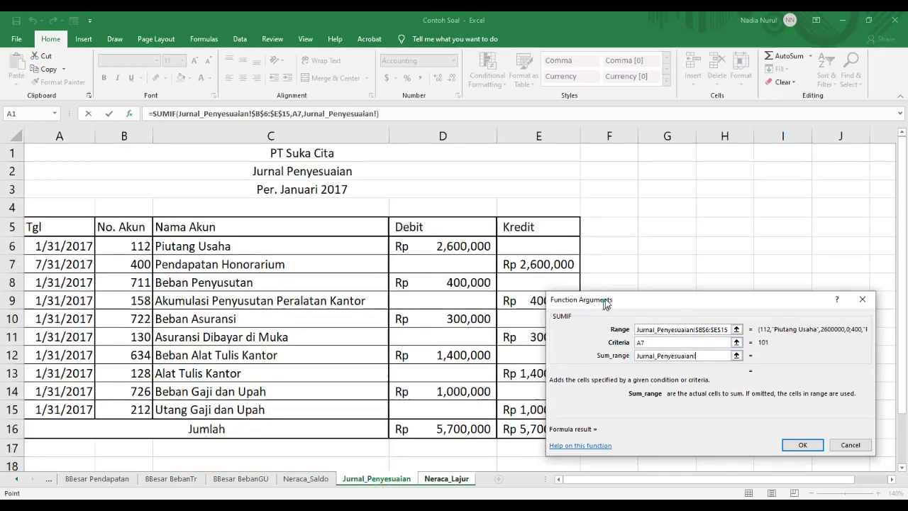
drag(605, 304, 658, 228)
drag(551, 243, 561, 413)
key(F4)
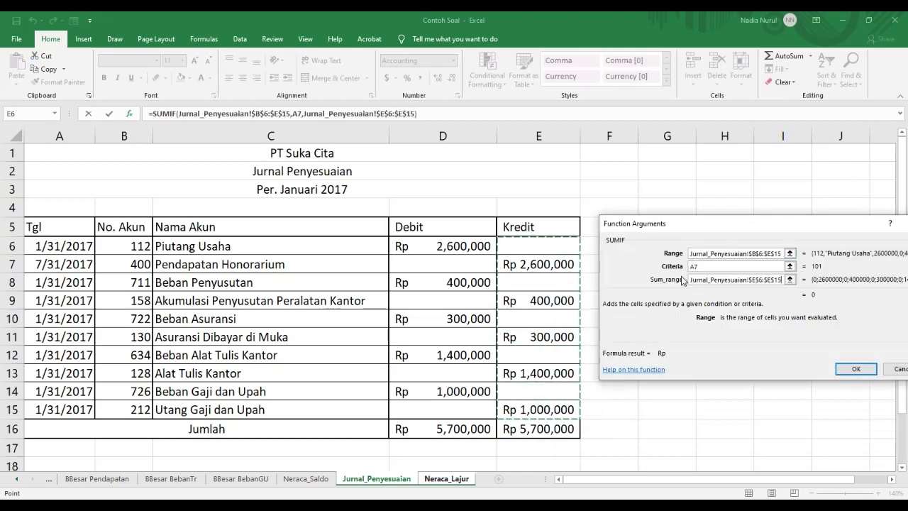
click(848, 370)
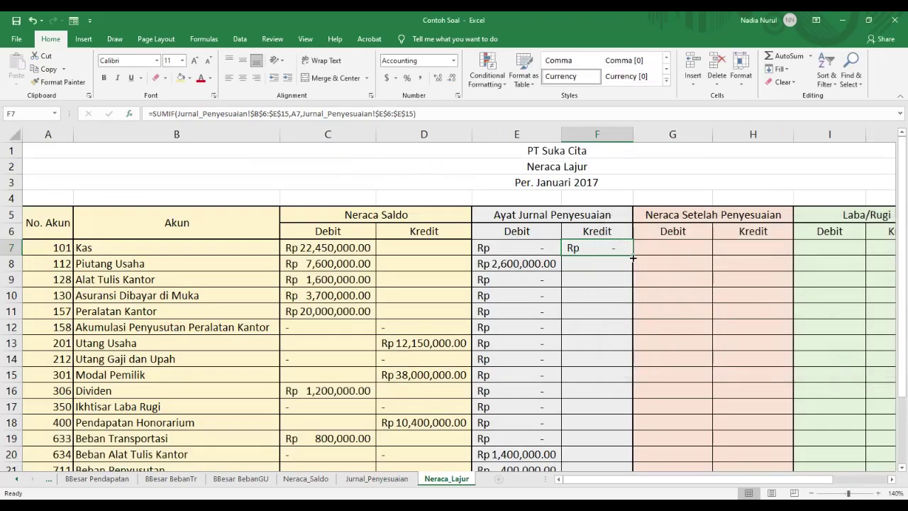
- Fill the F7 formula down to F23 and widen column F to fit the amounts
drag(631, 255, 607, 421)
double_click(632, 136)
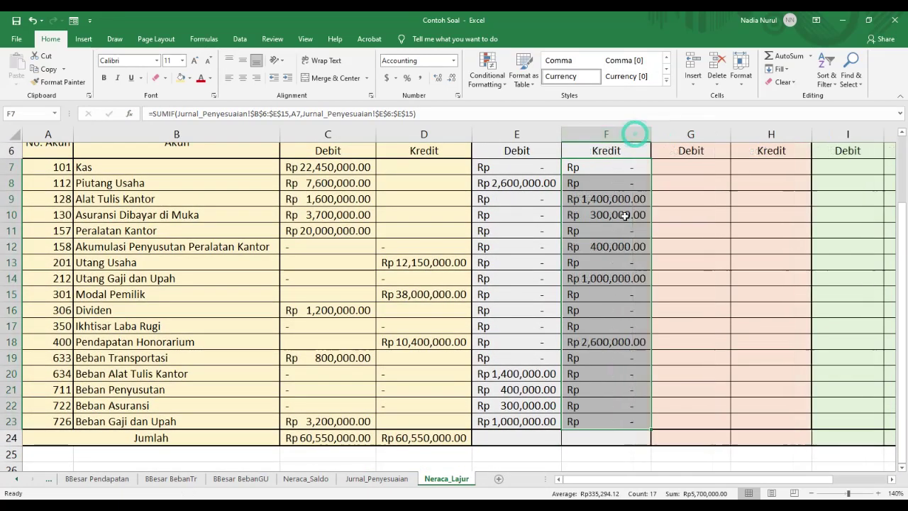
- Extend the Jumlah total formula from D24 across to E24 and F24
click(467, 441)
drag(468, 442, 603, 444)
click(685, 310)
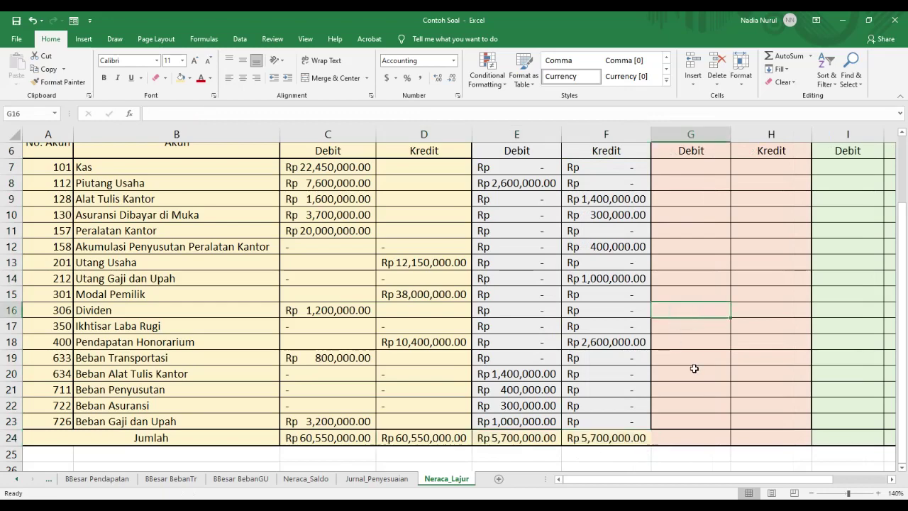
- Start an IF function in G7, the adjusted trial balance debit for Kas, and bring up its function arguments
scroll(539, 376, up, 2)
scroll(634, 395, down, 2)
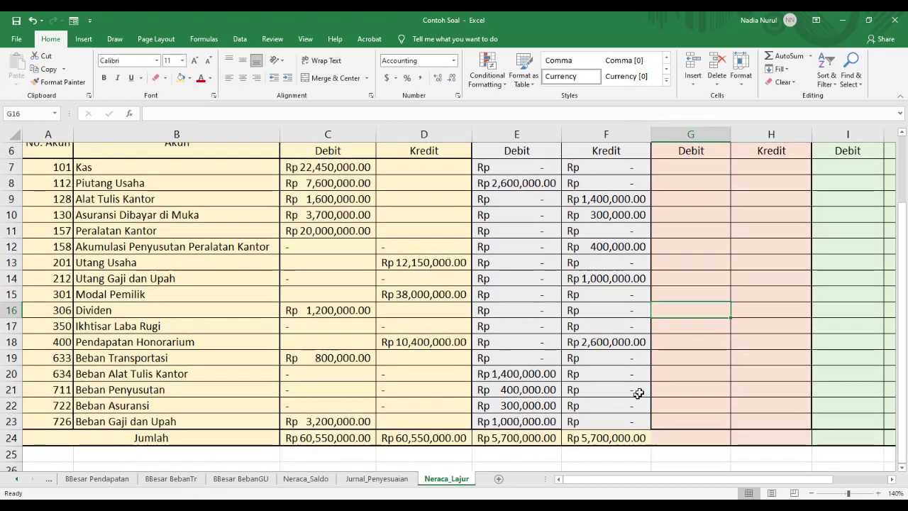
scroll(632, 305, up, 2)
scroll(629, 213, right, 1)
click(656, 216)
text(=if)
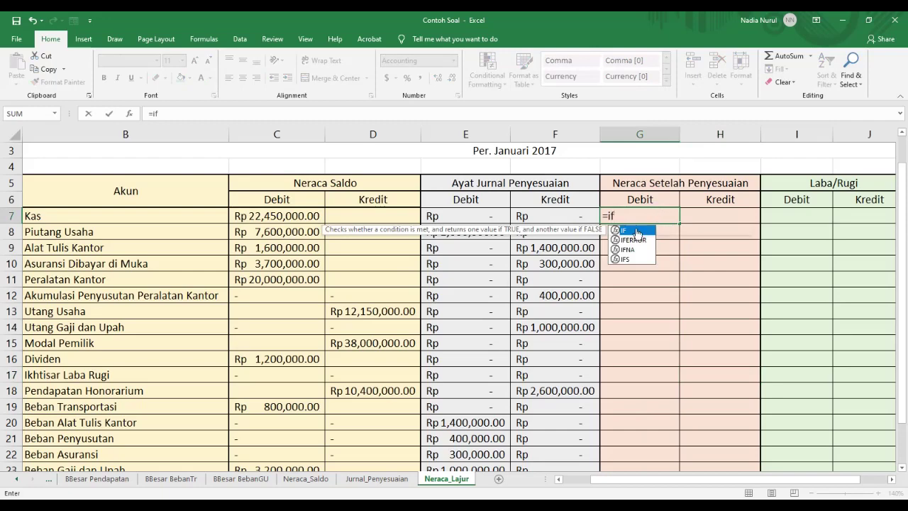
text(())
click(811, 56)
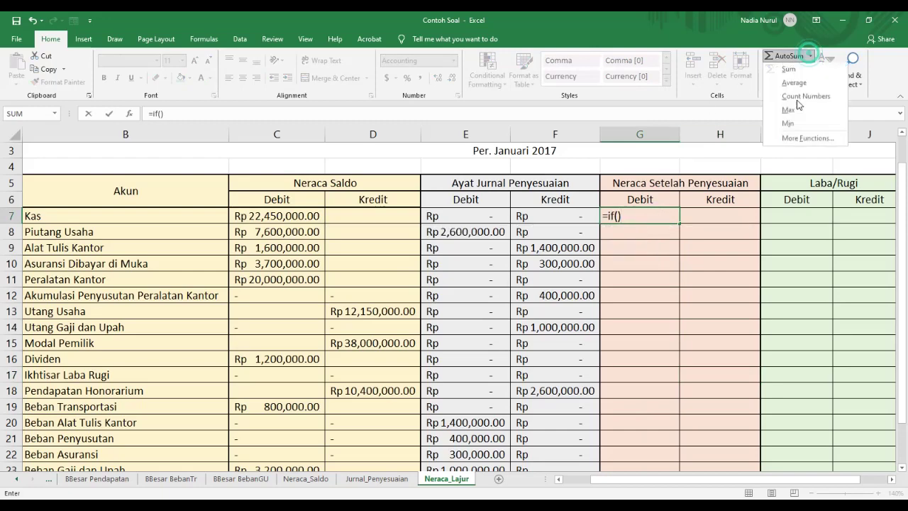
click(789, 142)
drag(713, 233, 358, 247)
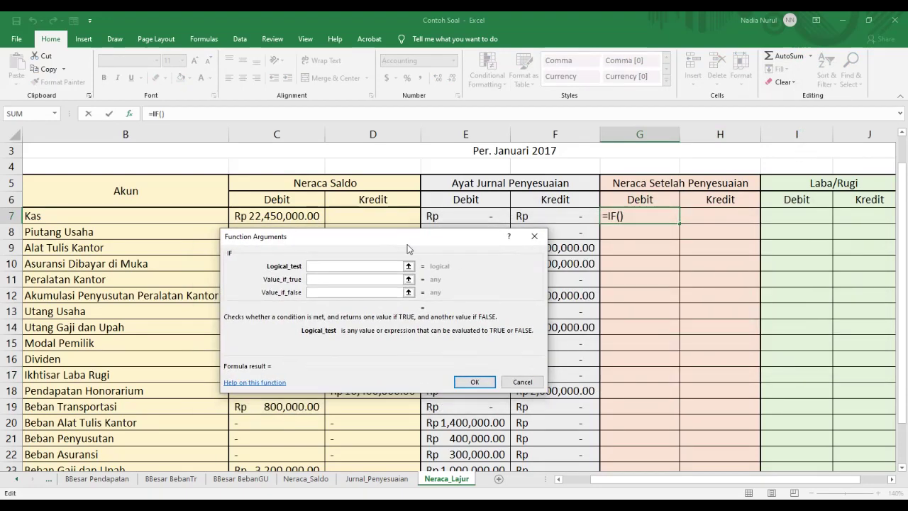
- Nest an OR function from the full function list as the logical test of the IF in G7
click(56, 115)
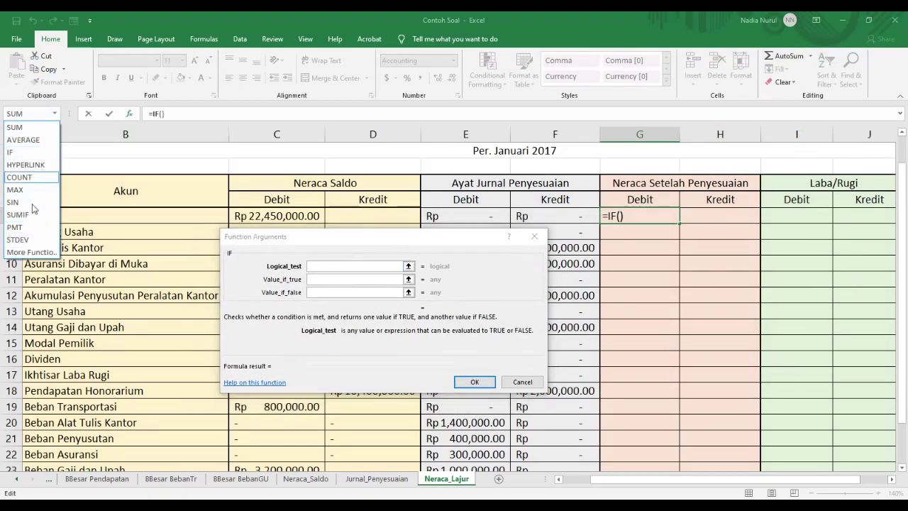
click(30, 252)
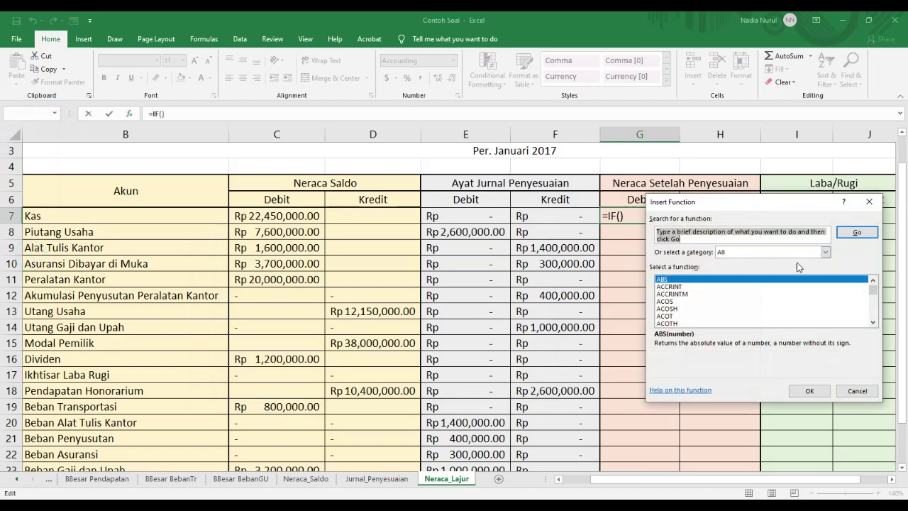
mouse_move(873, 292)
mouse_down()
mouse_move(873, 314)
mouse_move(874, 307)
mouse_up()
scroll(773, 323, down, 15)
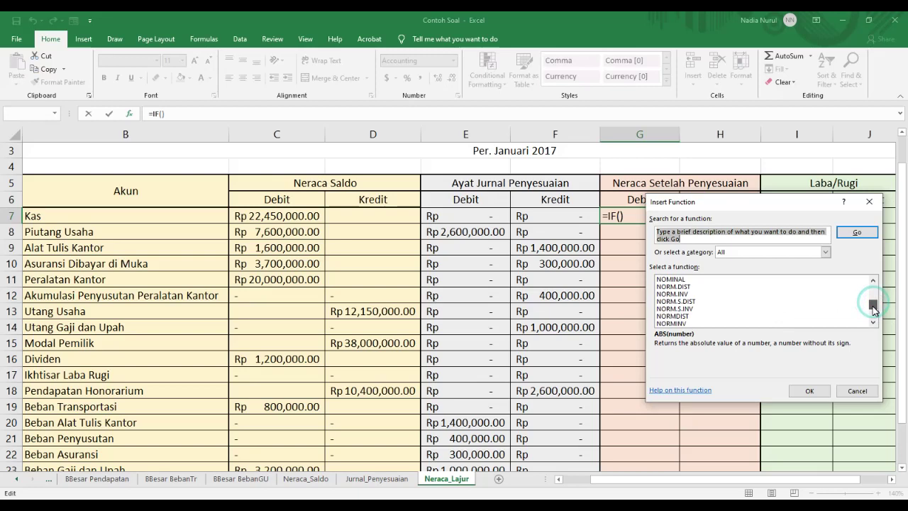
scroll(709, 312, down, 2)
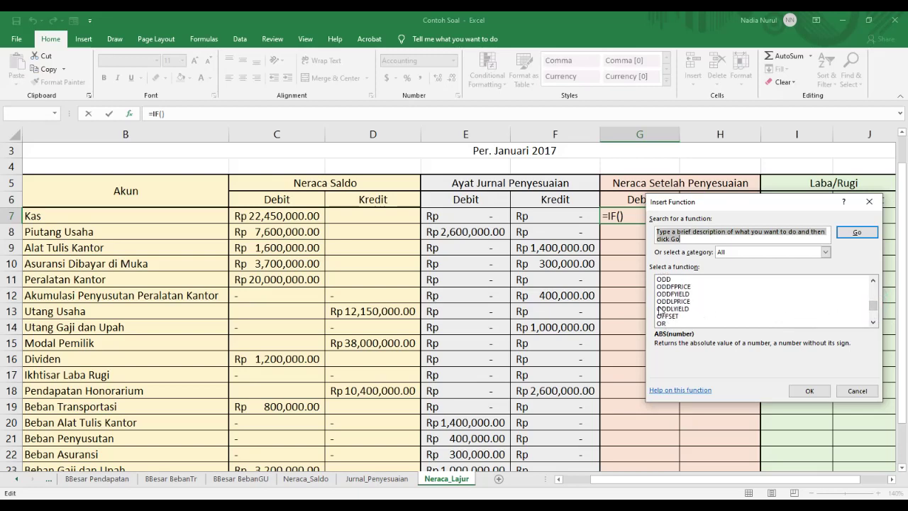
click(664, 324)
click(808, 391)
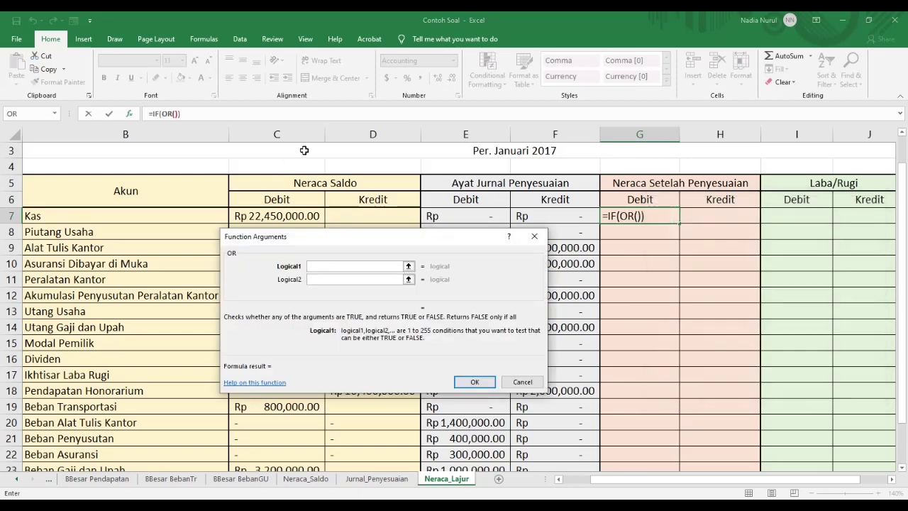
drag(414, 234, 630, 300)
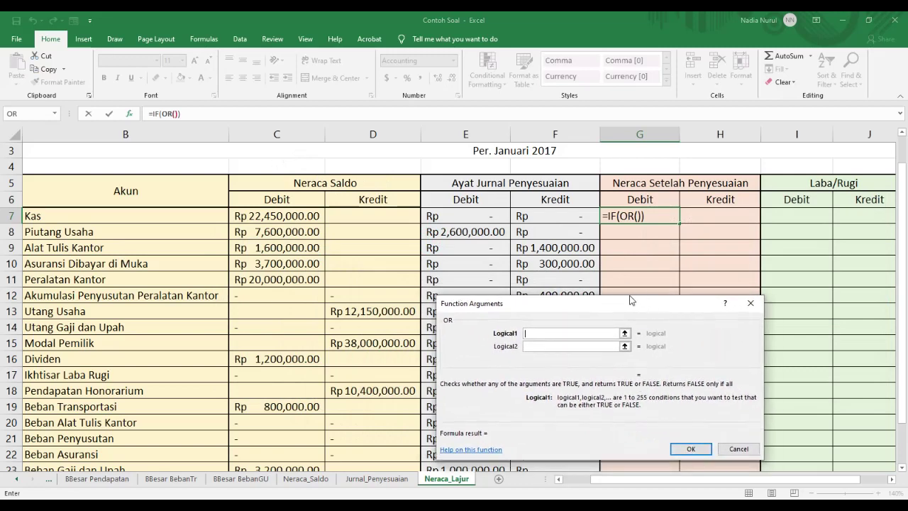
- Set the first OR condition to C7+E7-F7<0
click(277, 217)
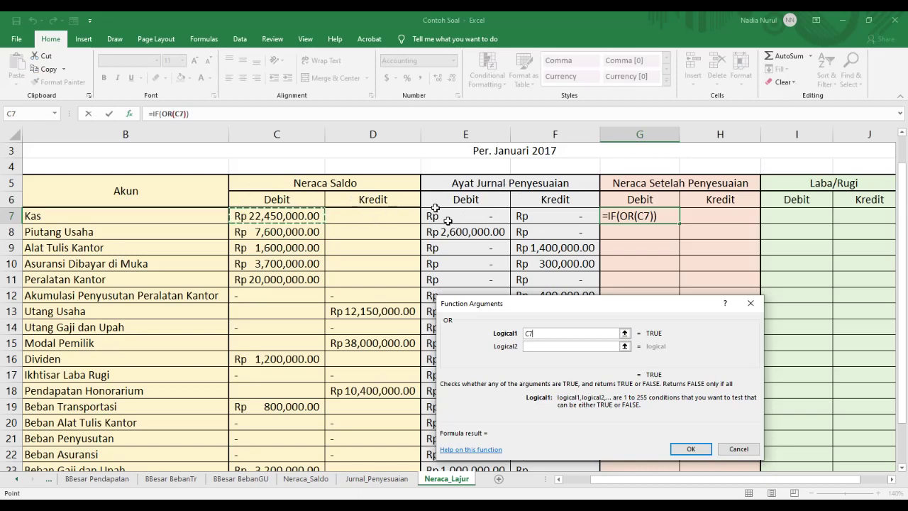
text(+)
click(483, 214)
text(-)
click(554, 212)
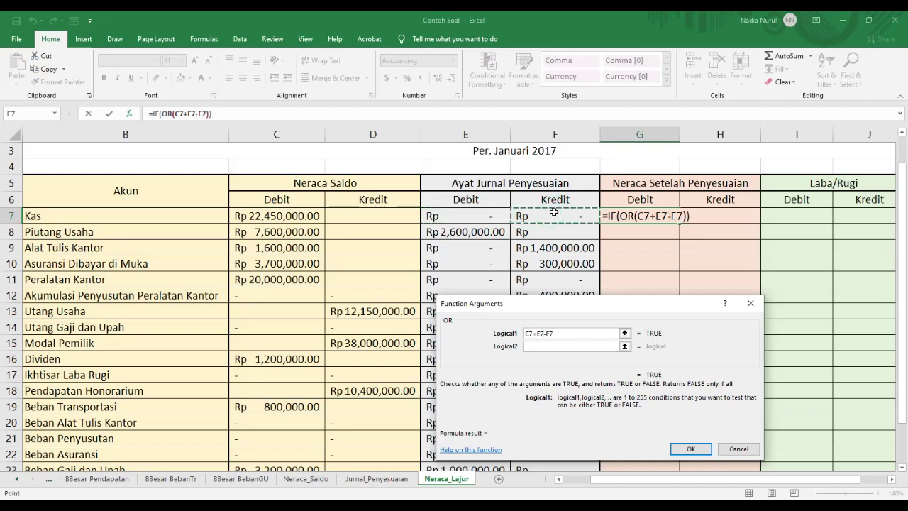
text(<0)
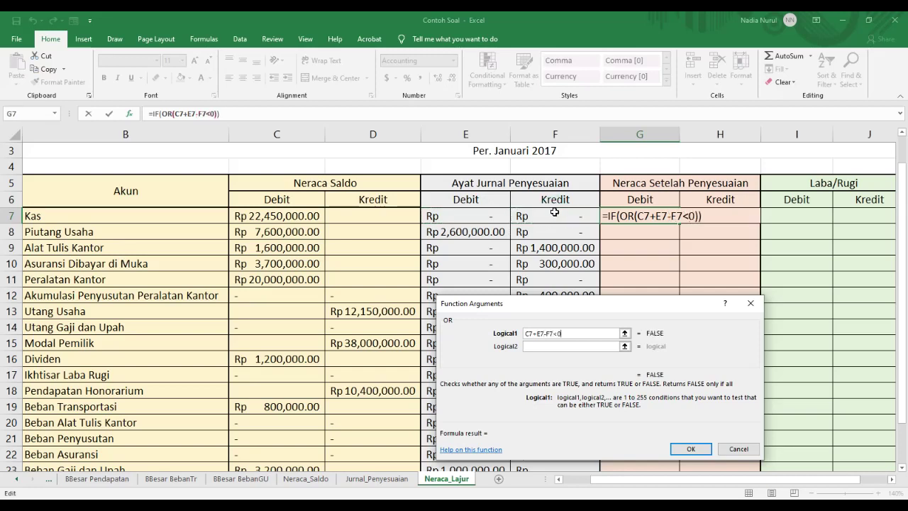
- Set the second OR condition to D7<>0
key(Tab)
click(392, 220)
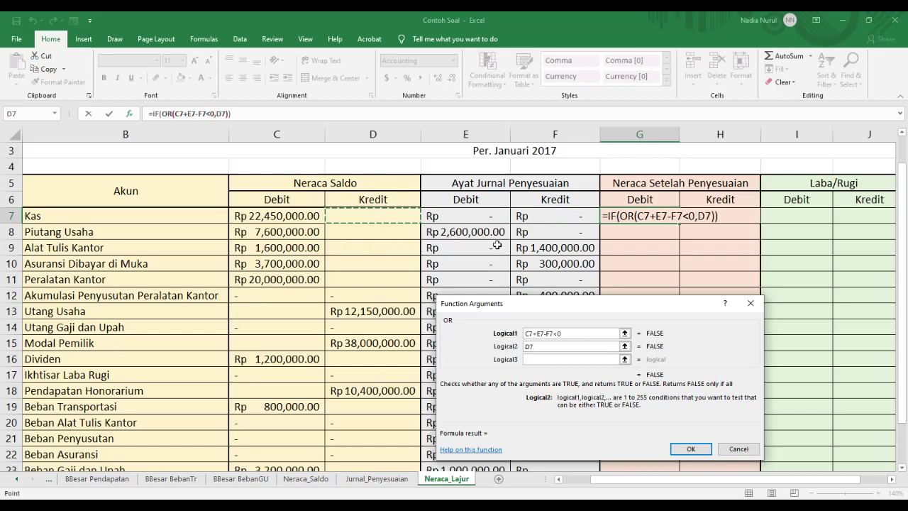
text(<)
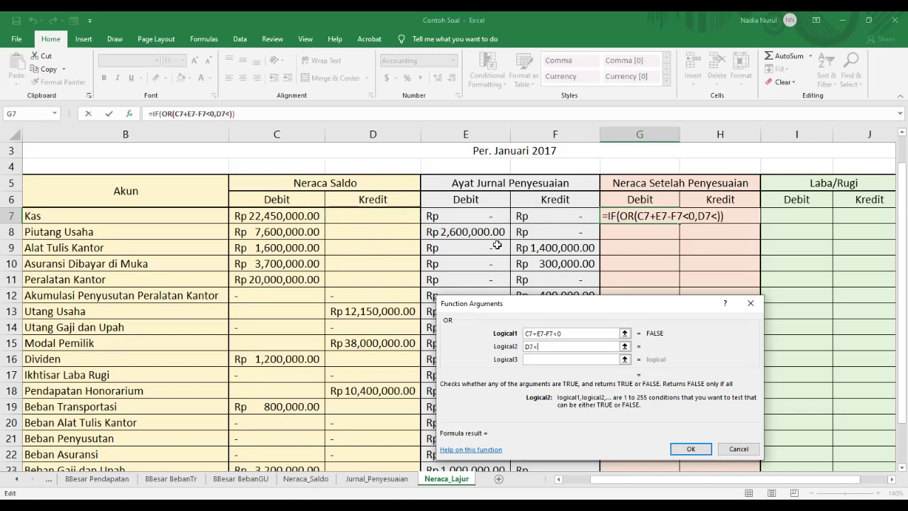
text(>0)
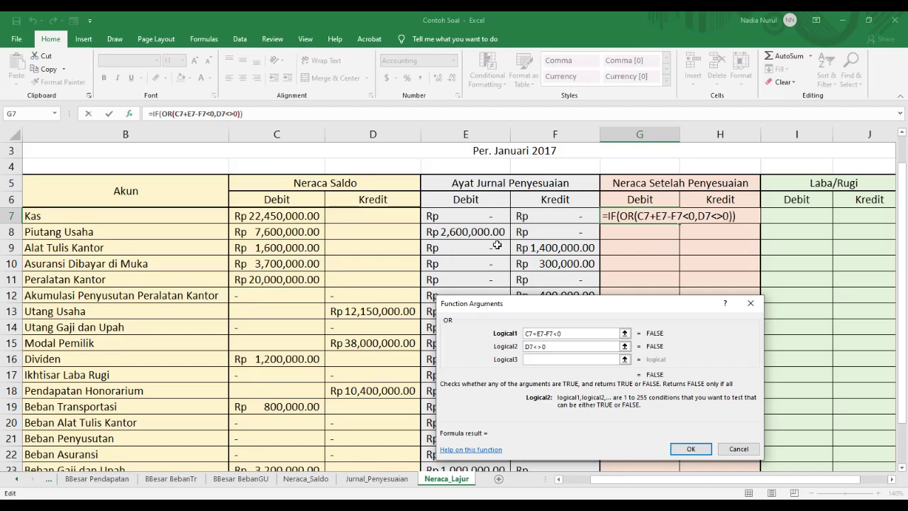
- Return to the outer IF arguments and set the value if true to 0
click(159, 113)
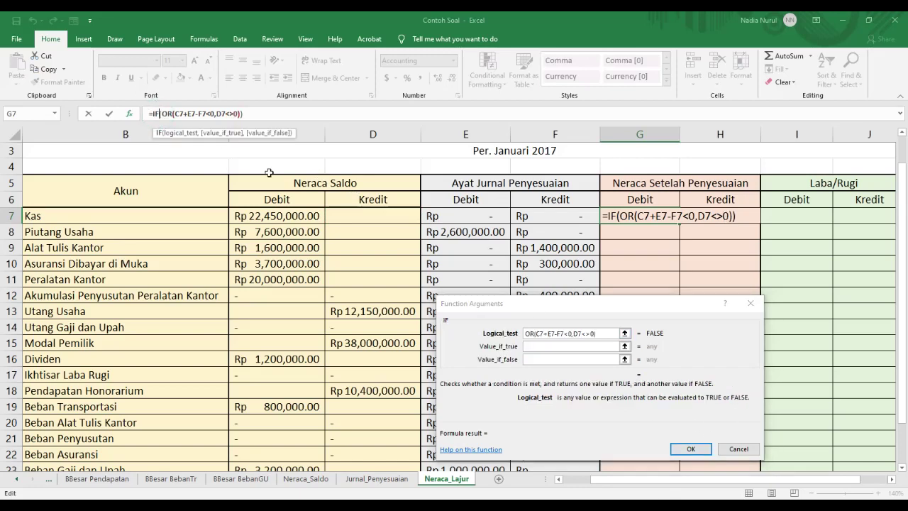
drag(533, 348, 514, 316)
text(0)
- Complete the G7 formula with C7+E7-F7 as the value if false and widen column G to fit
click(508, 327)
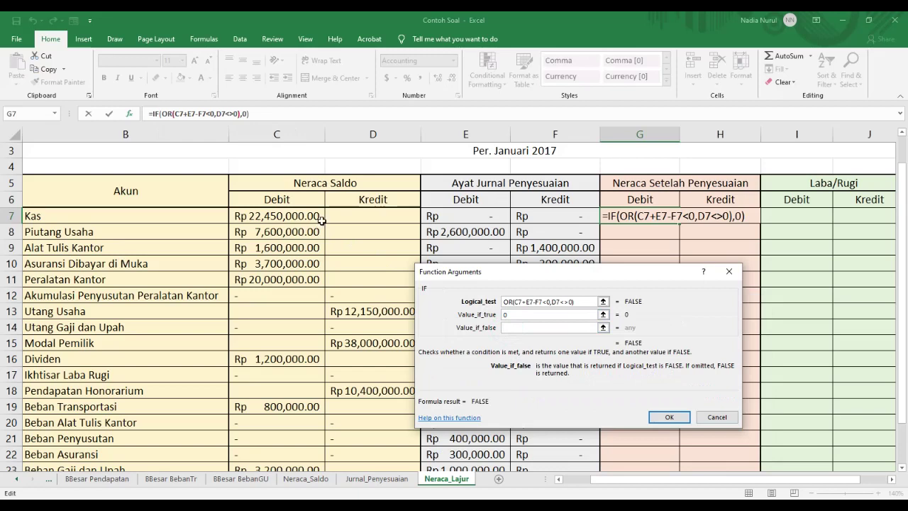
click(273, 217)
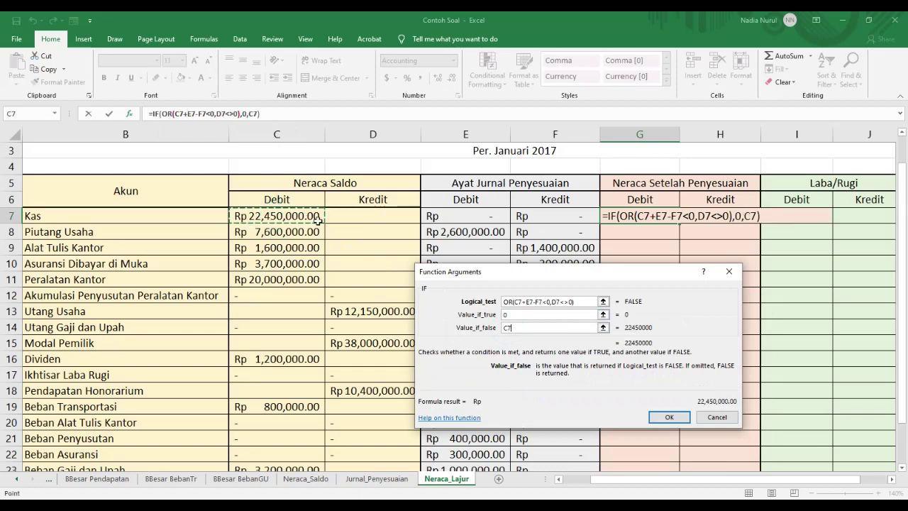
text(+)
click(447, 218)
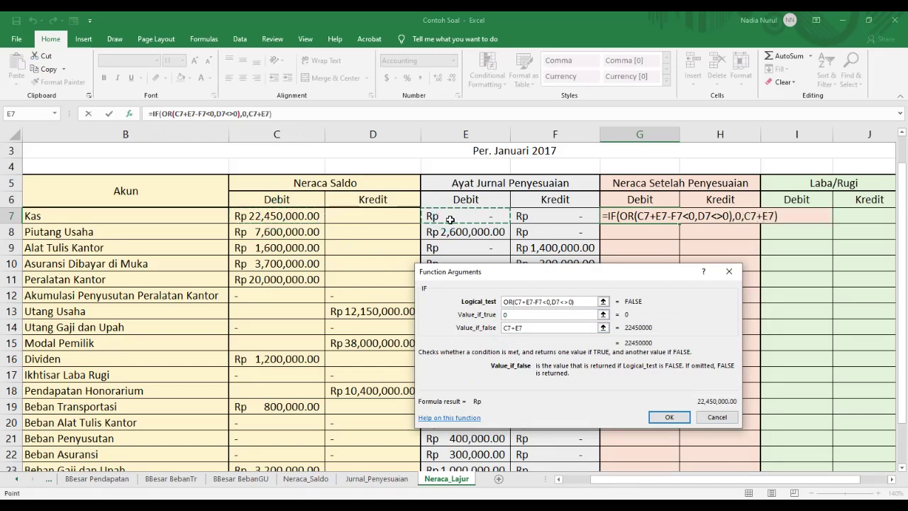
text(-)
click(550, 217)
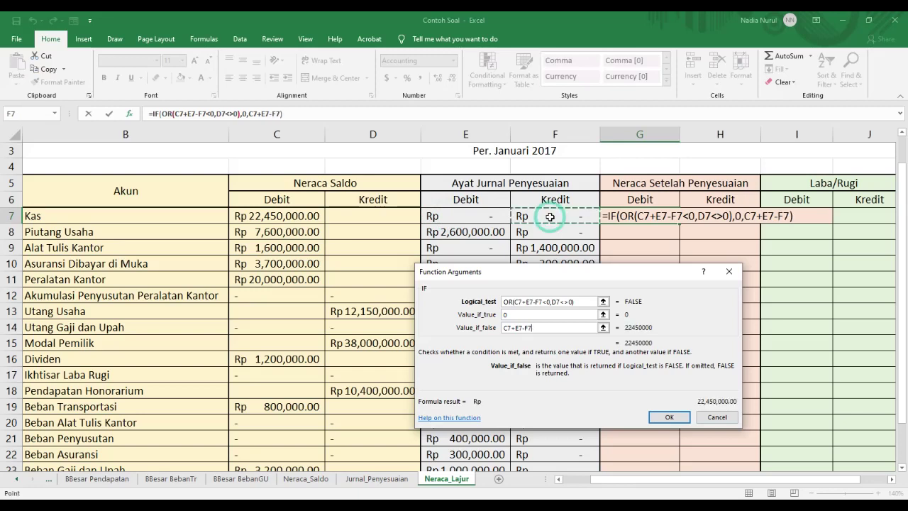
click(670, 417)
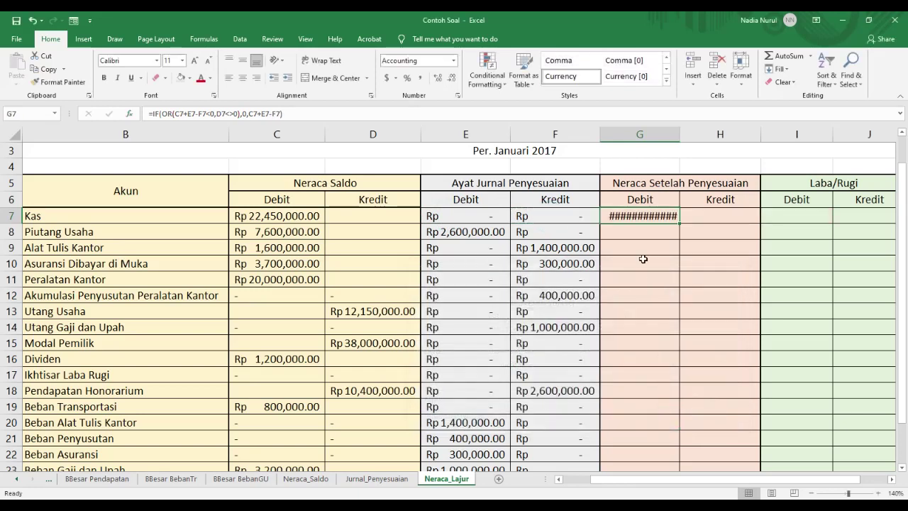
double_click(679, 134)
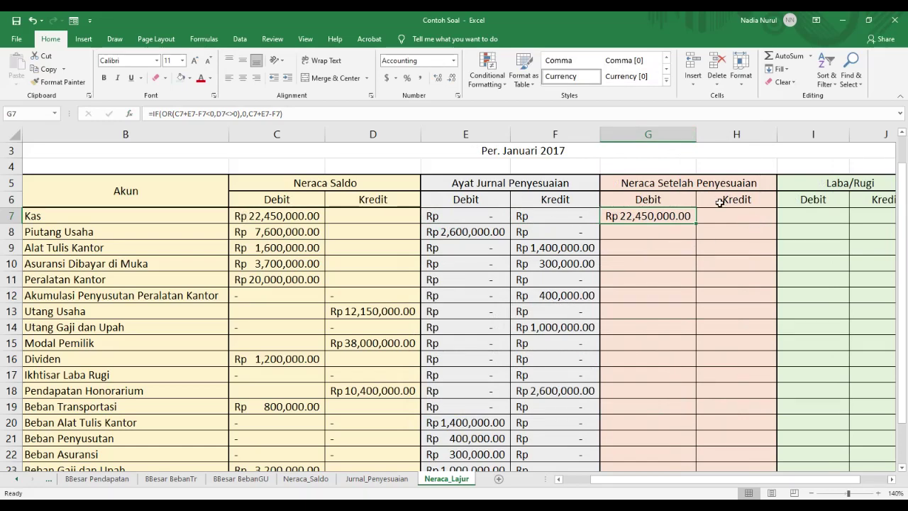
- Fill the G7 formula down to G23 and replace the dash entries in the Neraca Saldo Debit and Kredit columns with 0
drag(696, 225, 671, 426)
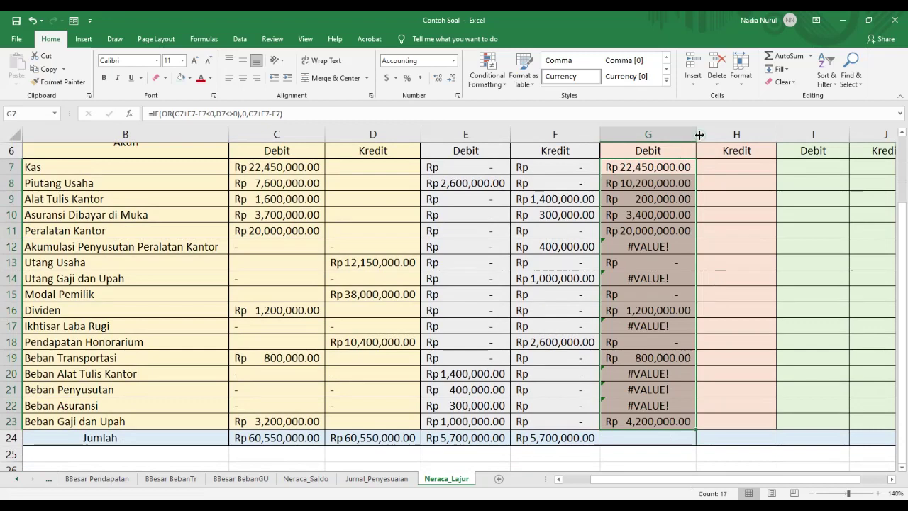
click(714, 231)
text(0)
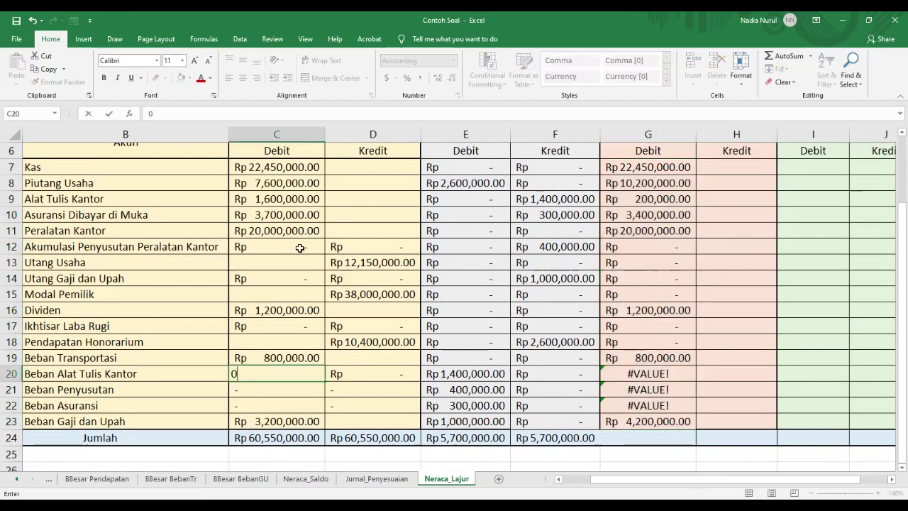
key(Return)
text(0)
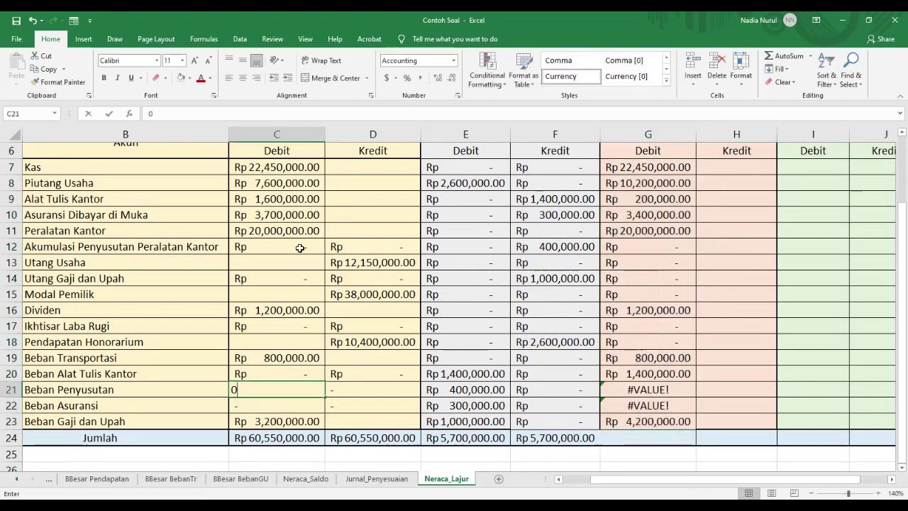
key(Right)
text(0)
key(Return)
text(0)
key(Left)
text(0)
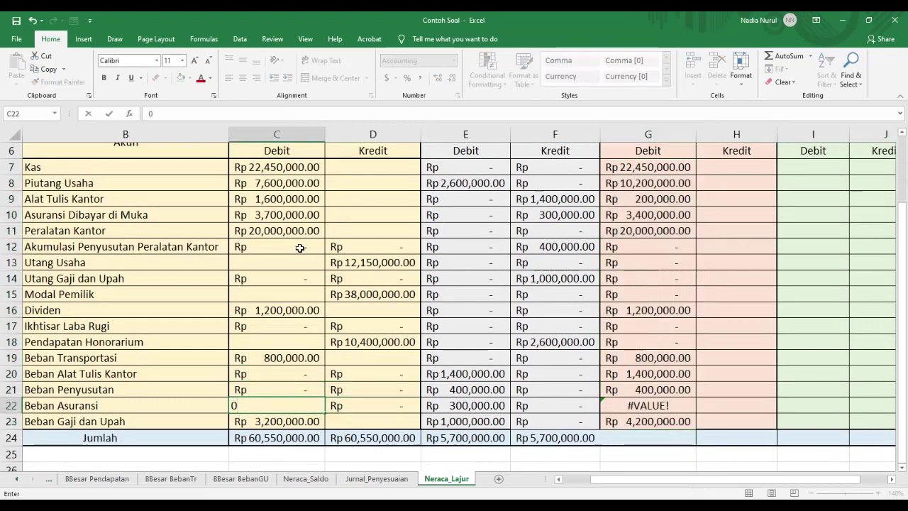
key(Return)
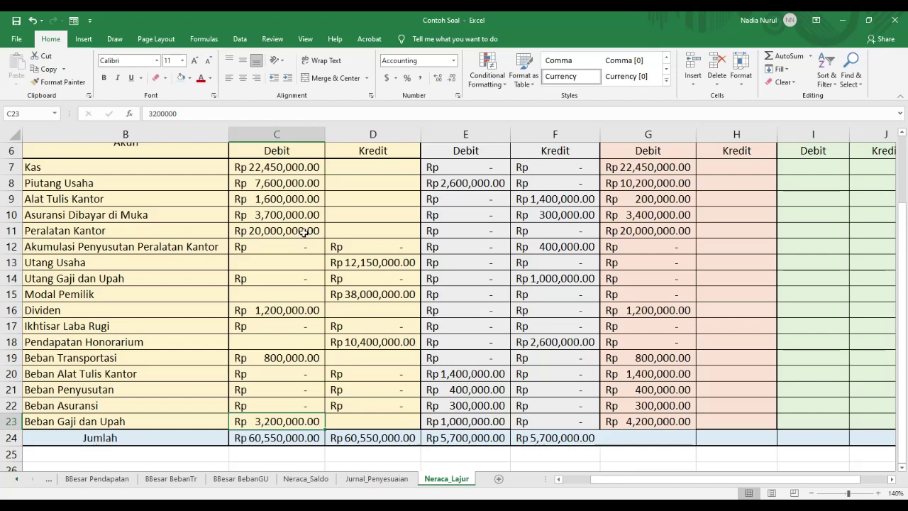
- Start an IF formula in H7 and nest an OR function as its logical test
scroll(304, 246, up, 1)
click(736, 215)
text(=if())
click(809, 55)
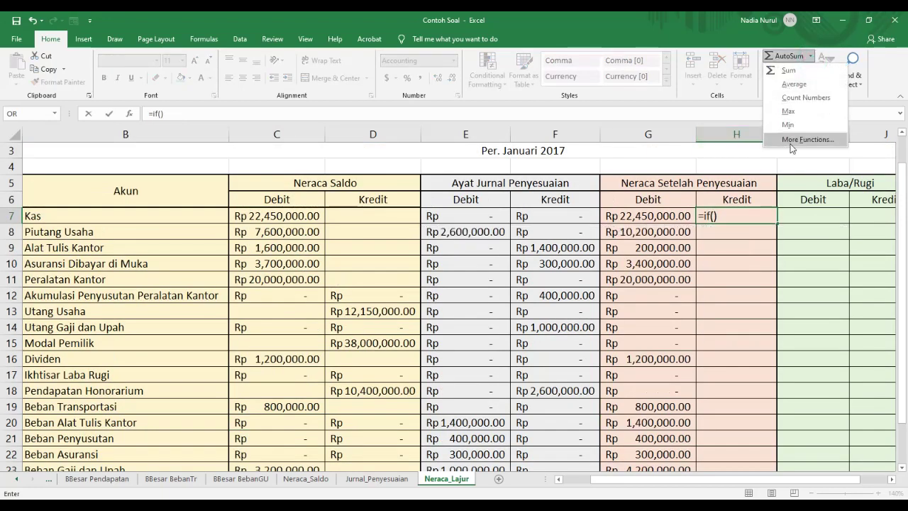
click(792, 145)
click(18, 116)
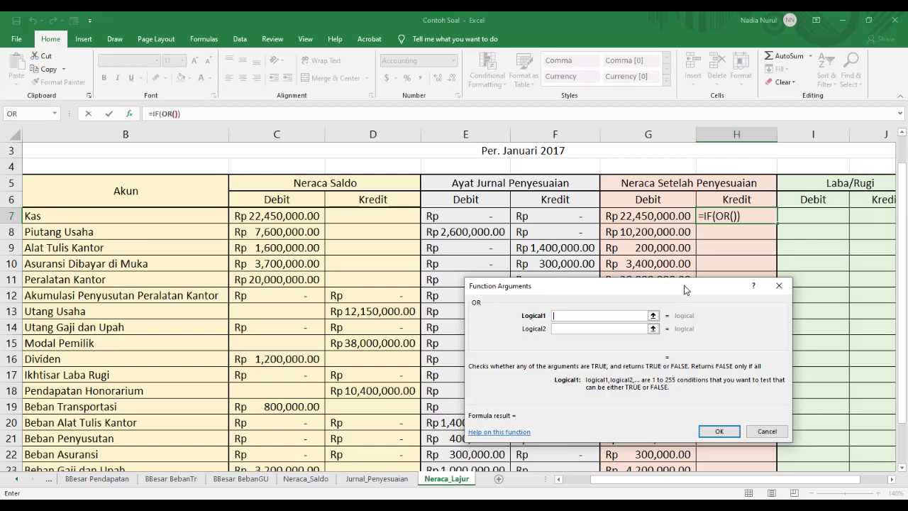
- Set the first OR condition of the H7 formula to D7+F7-E7<0
click(403, 219)
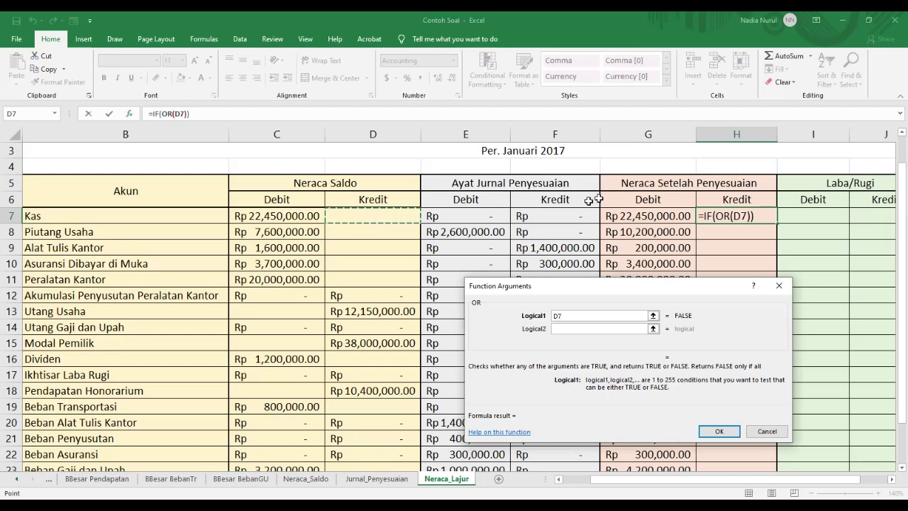
text(+F7)
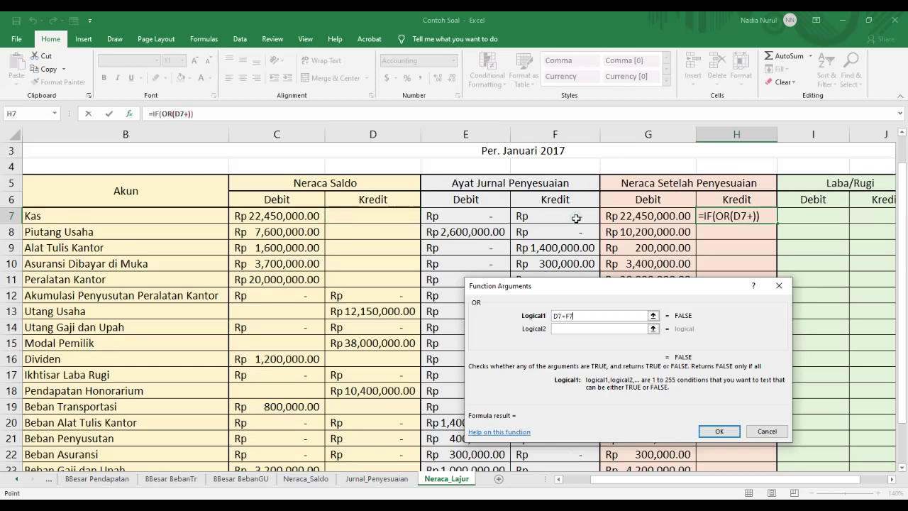
click(576, 220)
text(-)
click(485, 218)
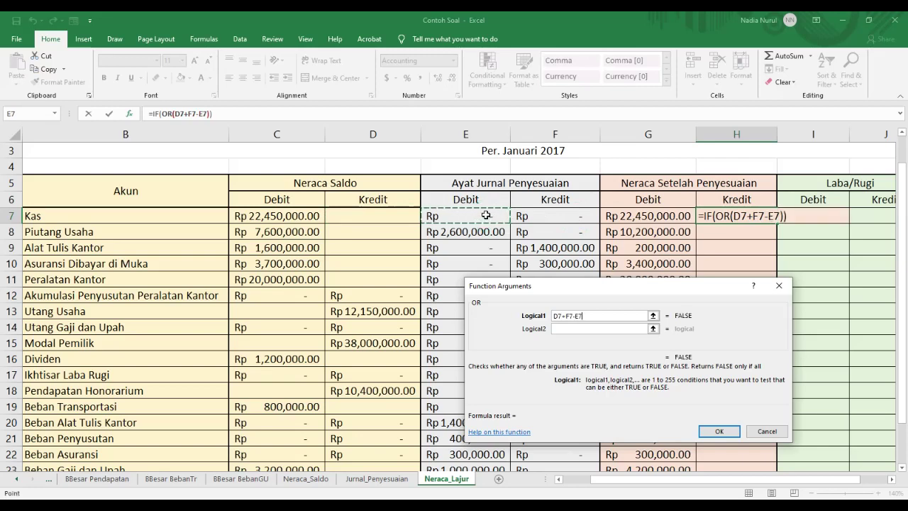
text(<0)
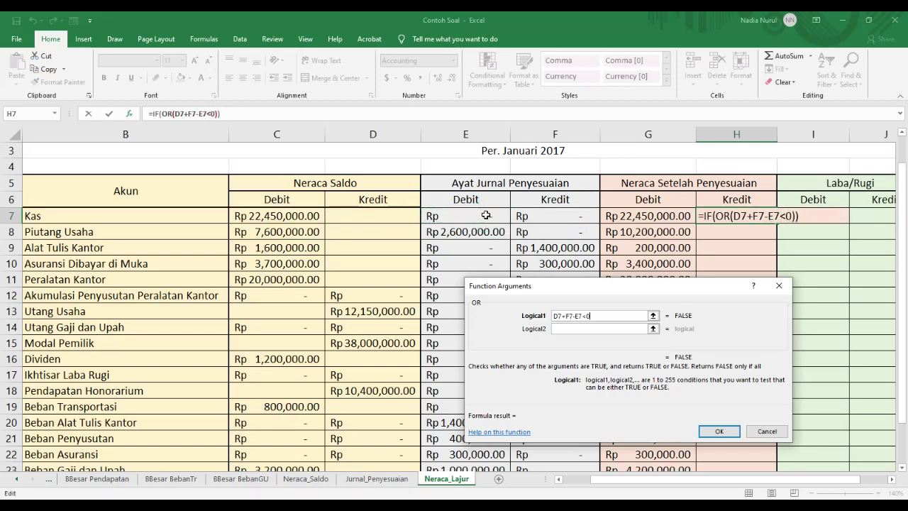
- Set the second OR condition of the H7 formula to C7<>0
click(599, 329)
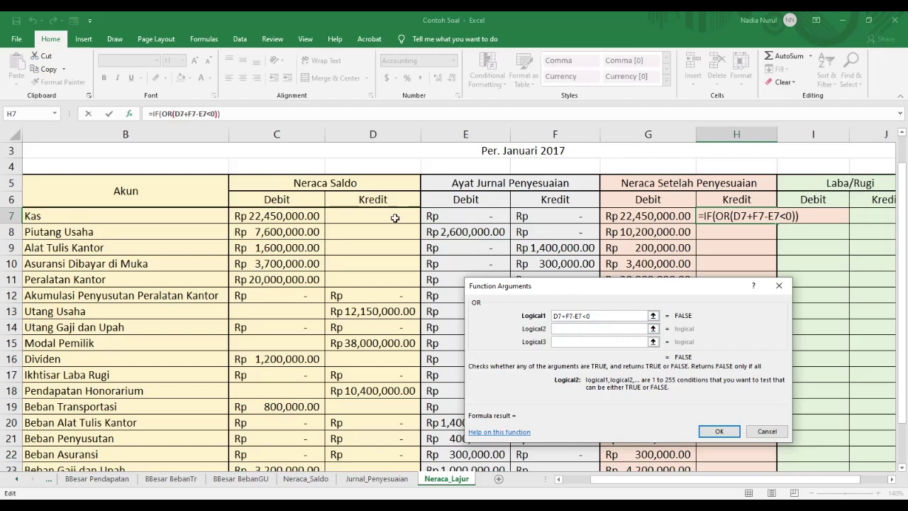
click(309, 216)
text(<>0)
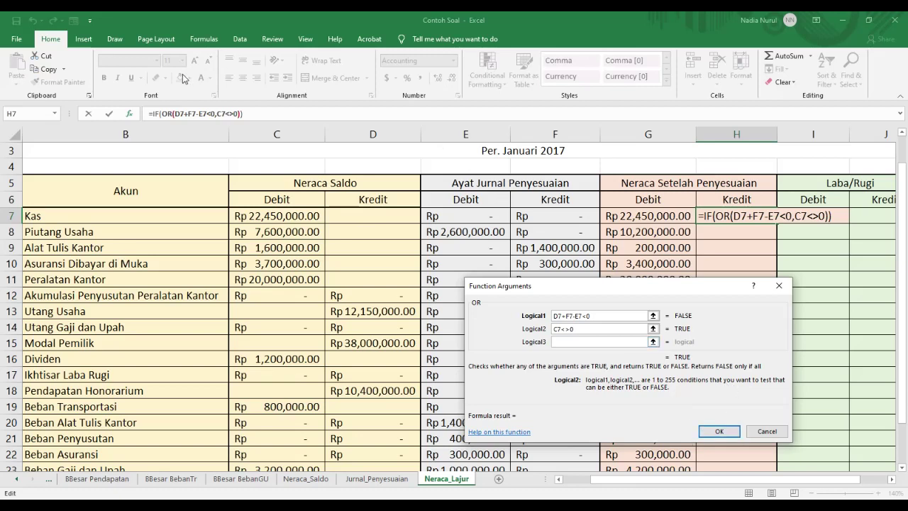
- Return to the outer IF arguments of the H7 formula and set the value if true to 0
click(158, 113)
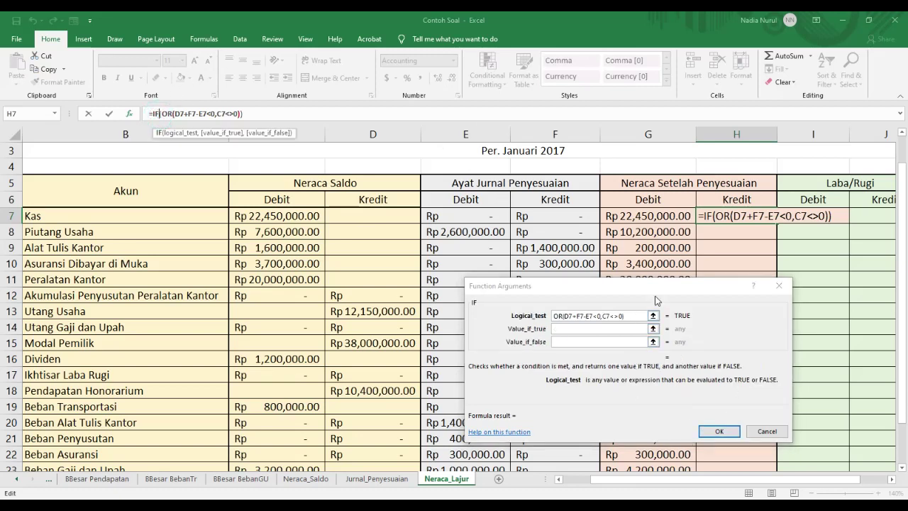
click(587, 330)
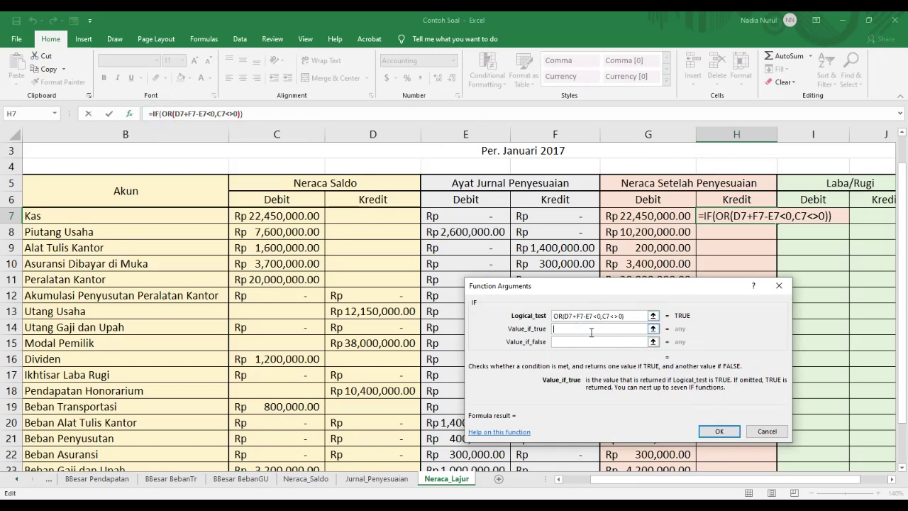
text(0)
- Complete the H7 formula with D7+F7-E7 as the value if false
click(561, 341)
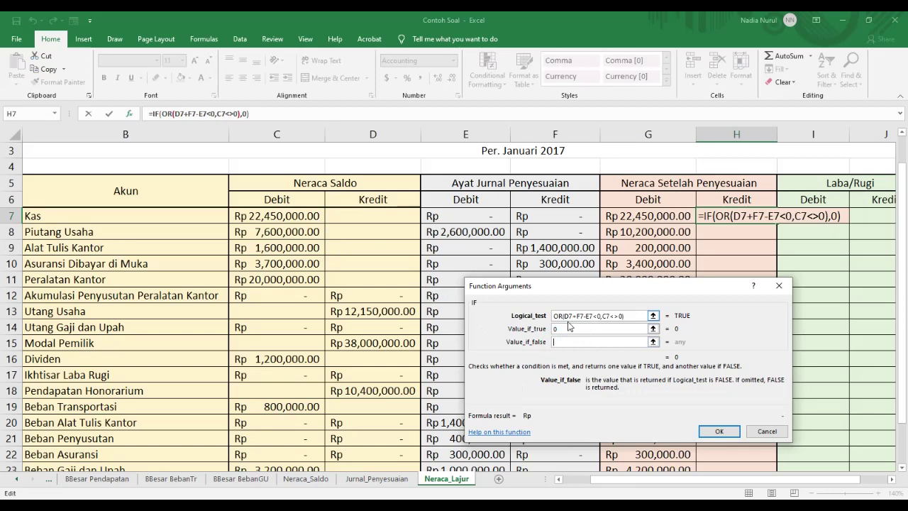
click(394, 216)
text(+)
click(545, 222)
text(-)
click(495, 218)
click(715, 431)
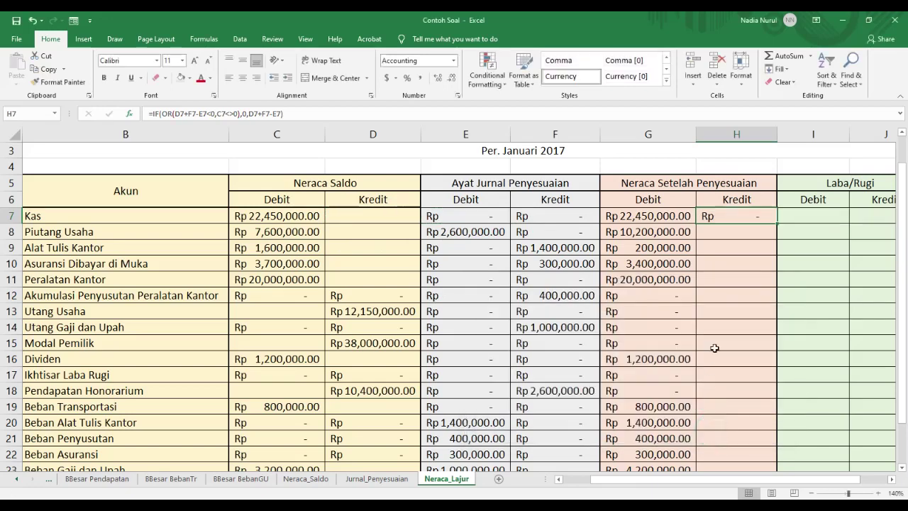
- Fill the H7 formula down to H23 and widen column H to fit the amounts
drag(777, 224, 744, 429)
drag(776, 137, 792, 137)
- Copy the Jumlah total formula from F24 across to G24 and H24
click(568, 437)
drag(600, 445, 761, 442)
click(720, 442)
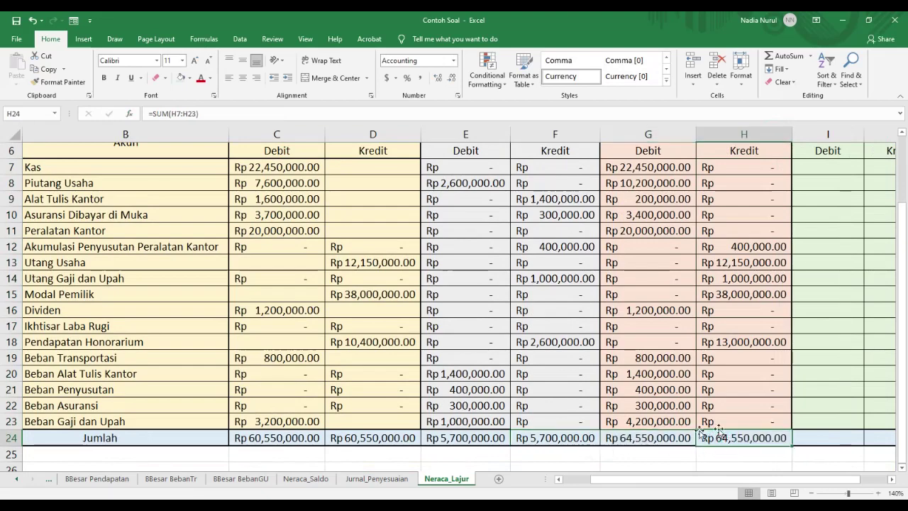
- Examine the account numbers and names from Ikhtisar Laba Rugi to Beban Gaji dan Upah in rows 17 to 23
scroll(769, 360, up, 1)
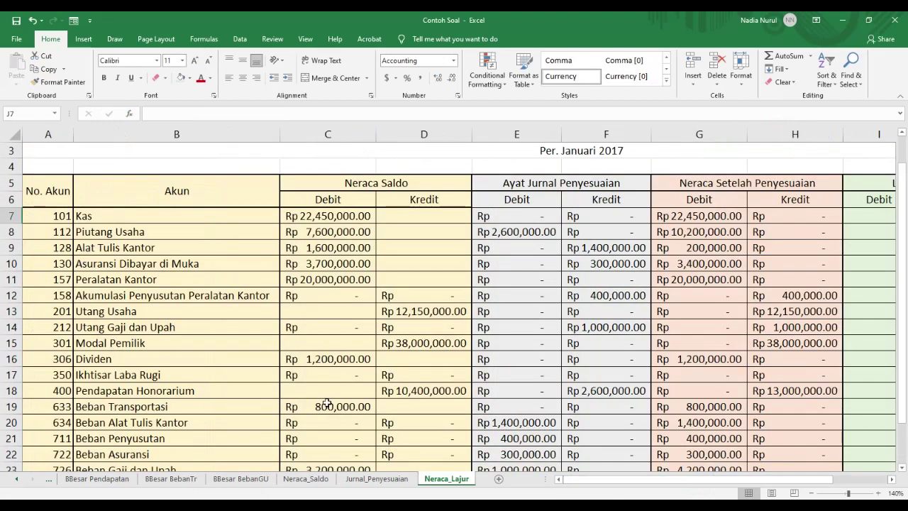
scroll(178, 383, down, 1)
drag(50, 326, 177, 421)
scroll(776, 379, up, 1)
scroll(724, 425, down, 1)
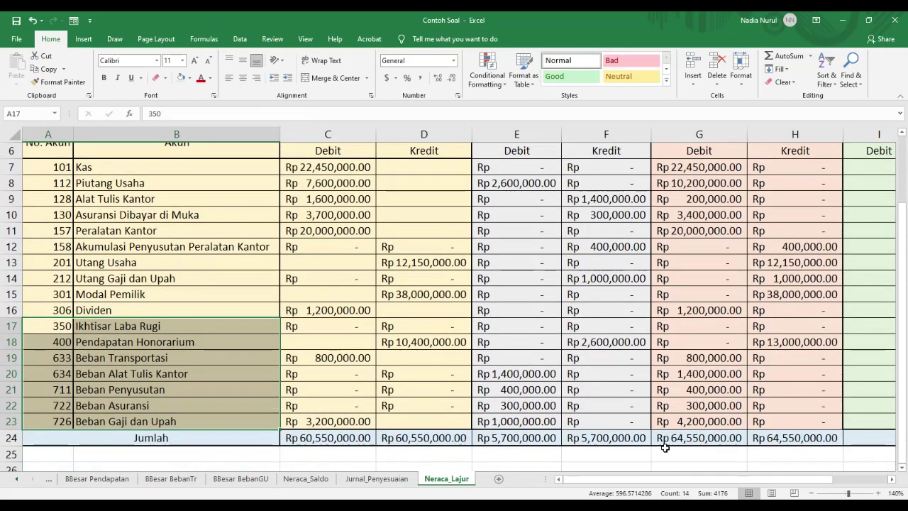
scroll(794, 284, up, 1)
- Start an IF formula in I7 with the logical test A7>=350
click(851, 231)
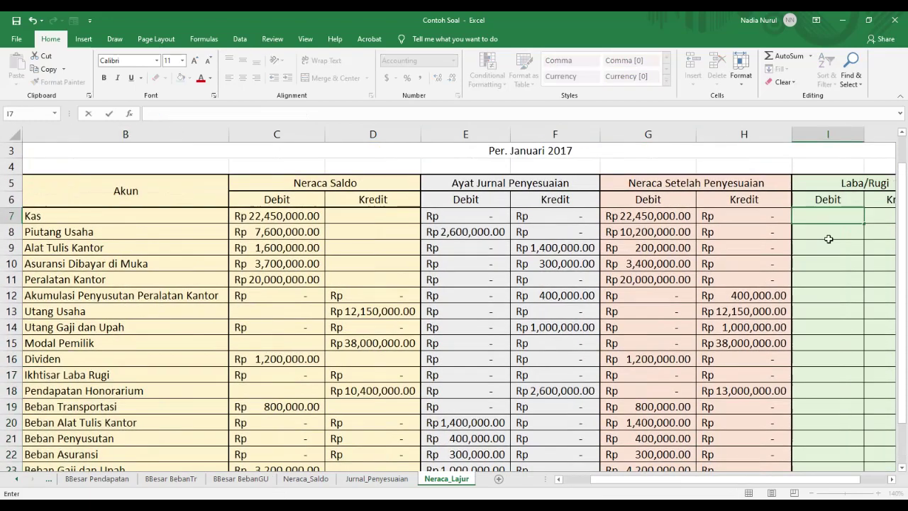
click(833, 217)
text(=if())
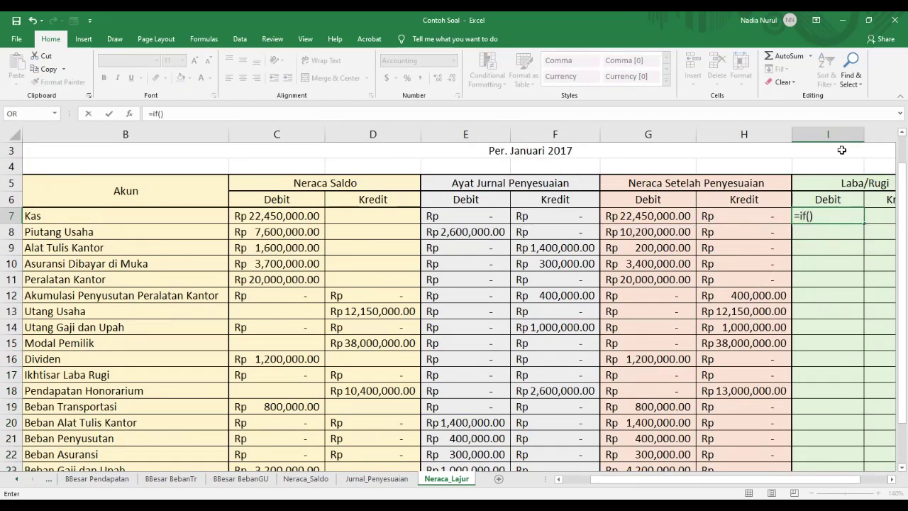
click(811, 55)
click(809, 141)
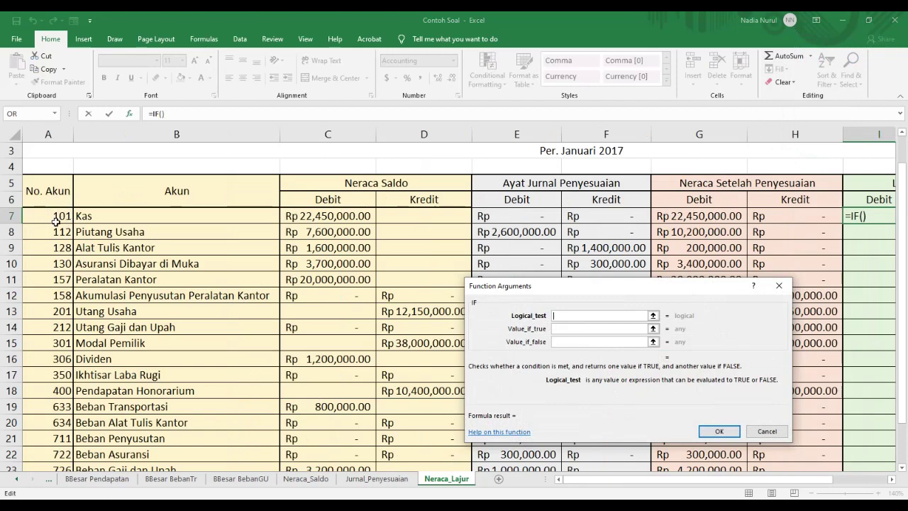
click(60, 216)
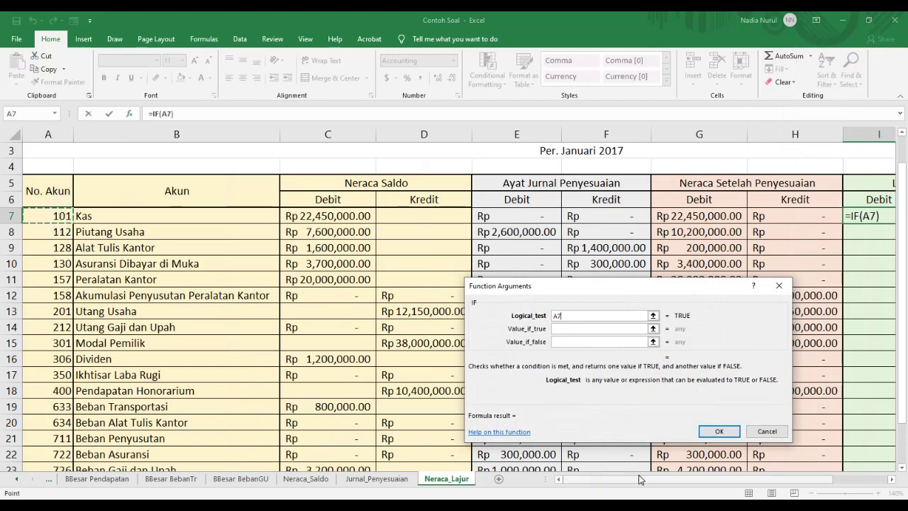
click(891, 480)
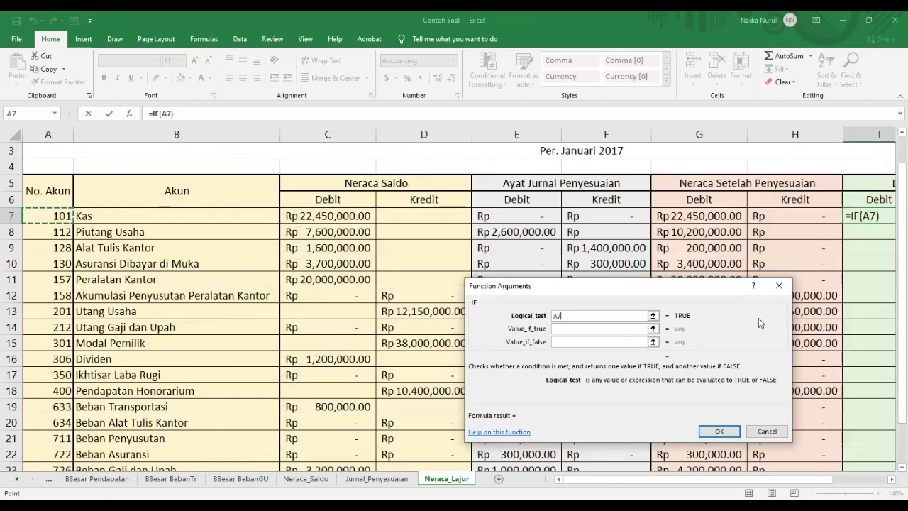
text(>=)
scroll(112, 334, down, 2)
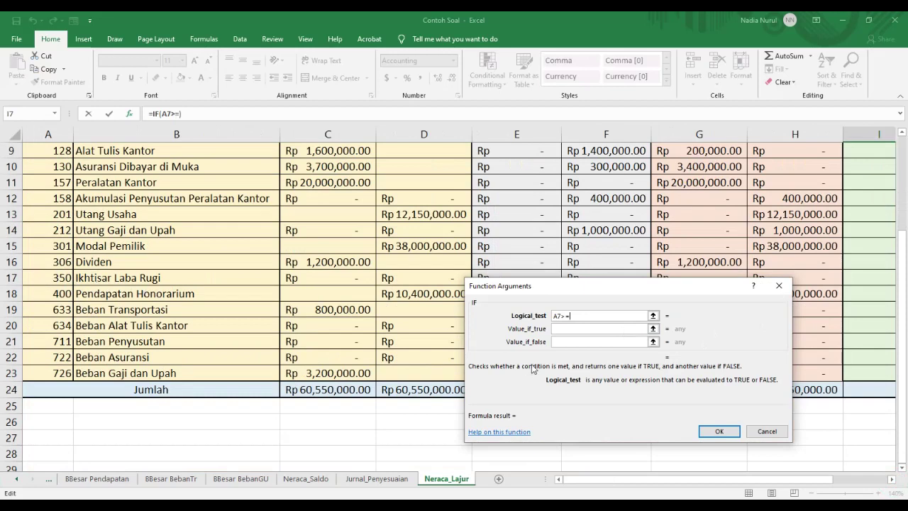
text(350)
- Complete the I7 formula with G7 as the value if true and 0 as the value if false
click(556, 328)
scroll(686, 241, up, 3)
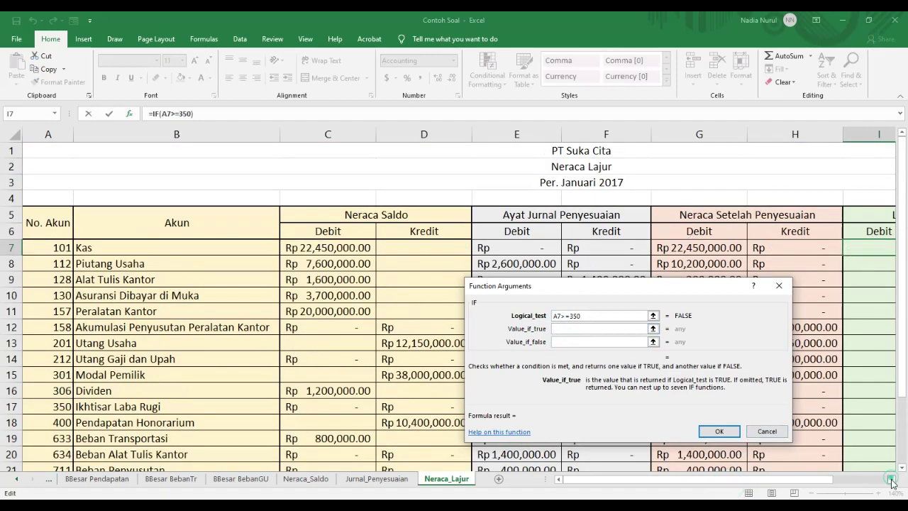
click(891, 479)
click(892, 479)
click(891, 479)
drag(678, 288, 713, 312)
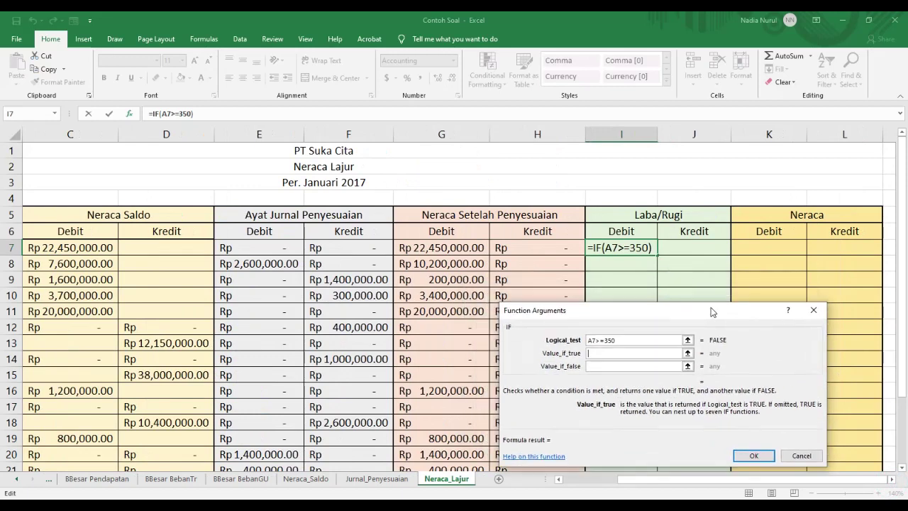
click(474, 248)
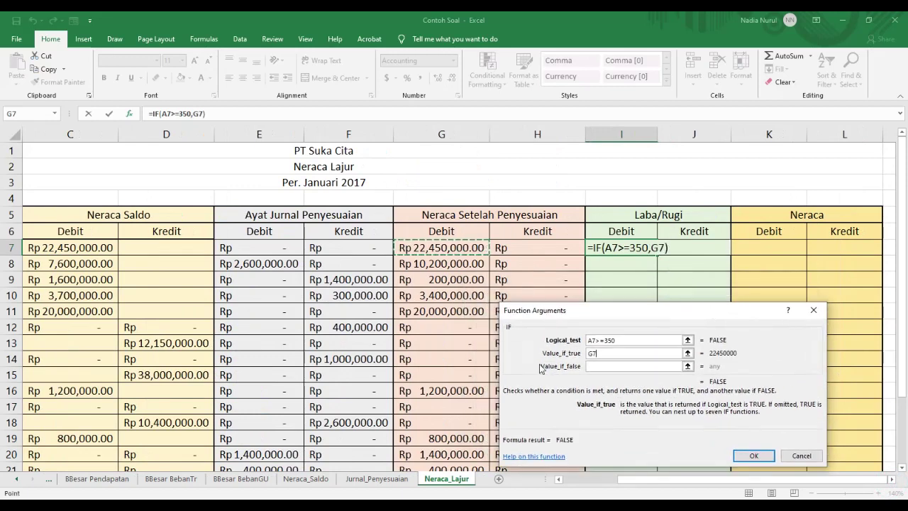
click(607, 366)
text(0)
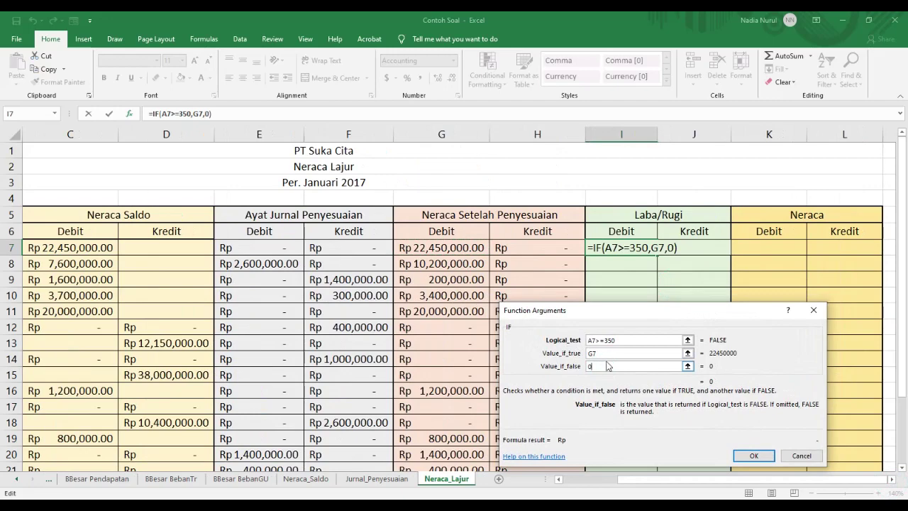
click(753, 455)
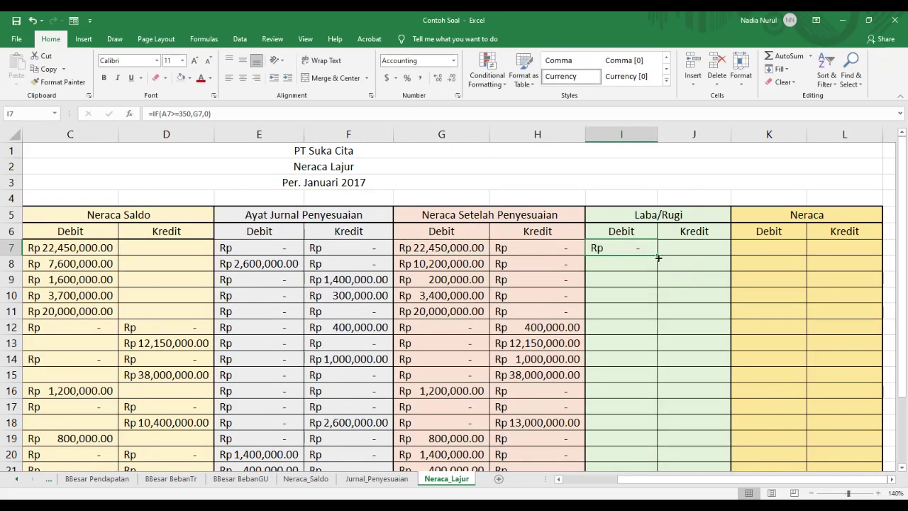
- Fill the I7 formula down to I23 and fit column I to its contents
drag(659, 258, 647, 423)
double_click(657, 134)
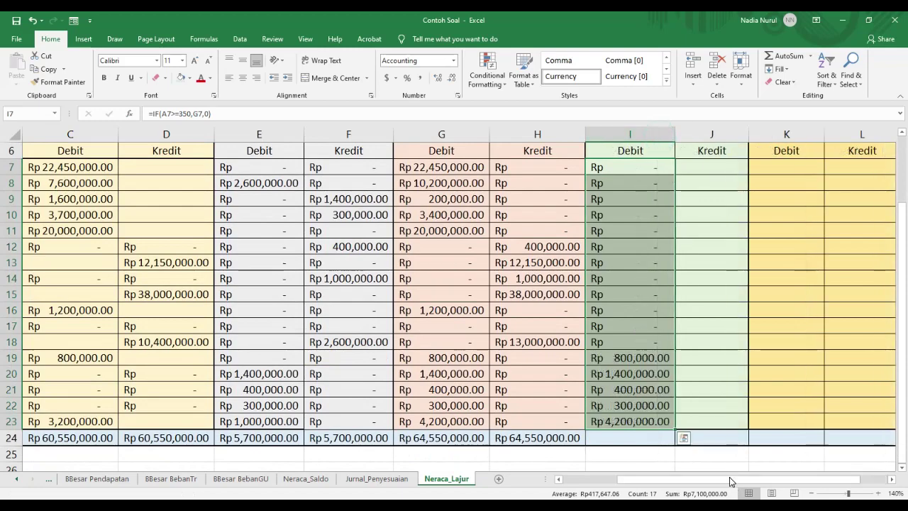
- Start an IF formula in J7 with the logical test A7>=350
drag(713, 479, 689, 473)
scroll(700, 248, up, 2)
scroll(700, 247, right, 2)
click(702, 249)
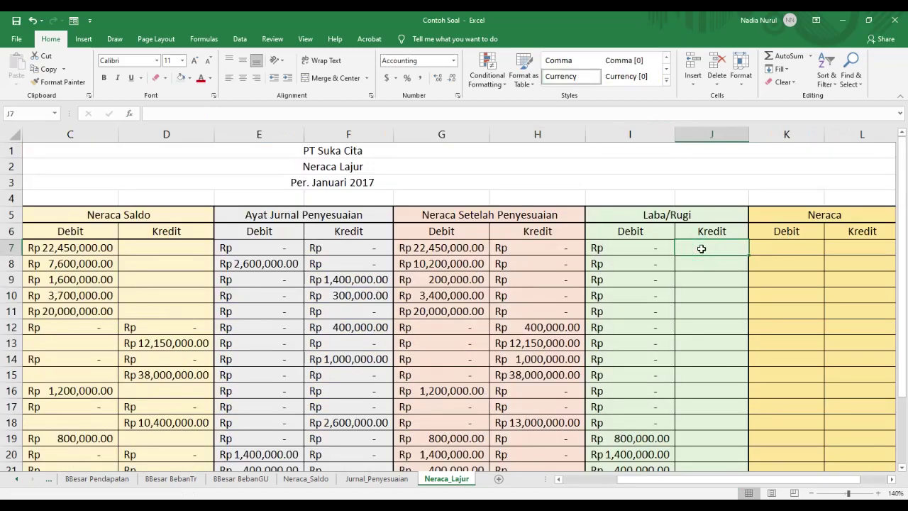
text(=if())
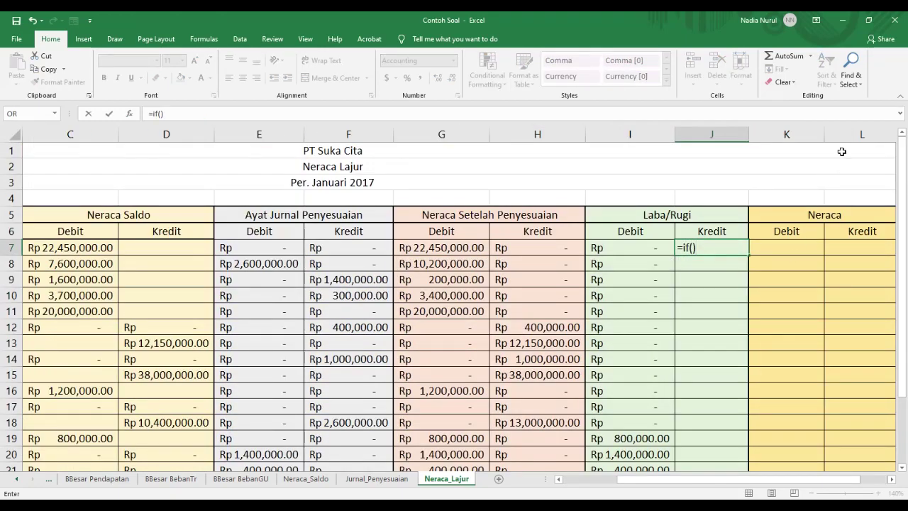
click(811, 56)
click(784, 137)
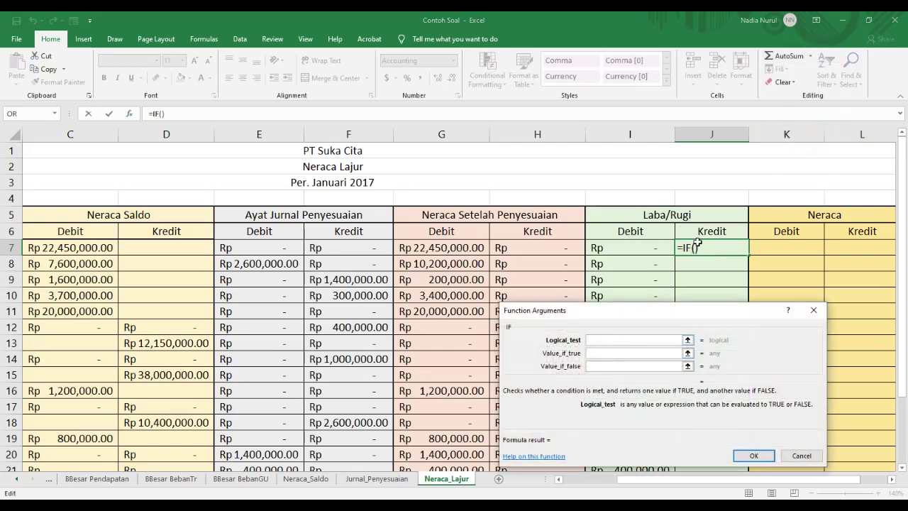
drag(657, 474, 607, 477)
click(41, 248)
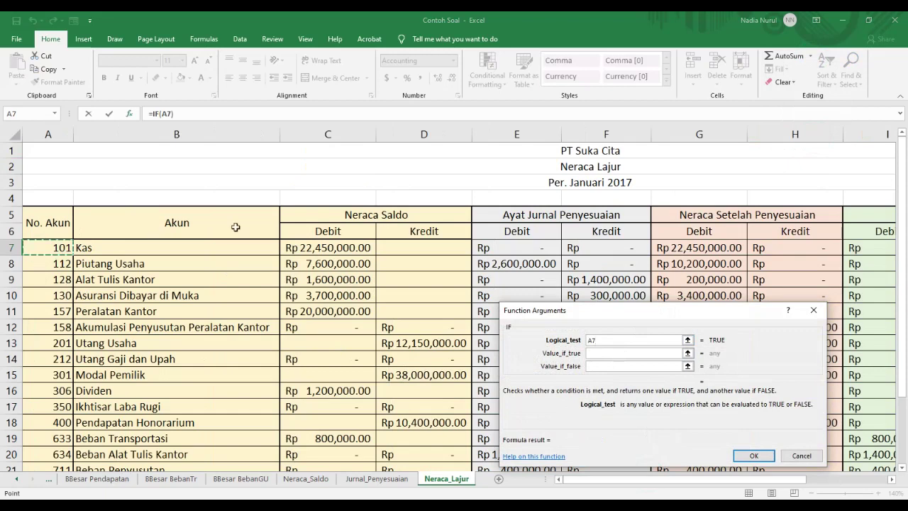
text(>=)
scroll(44, 272, down, 2)
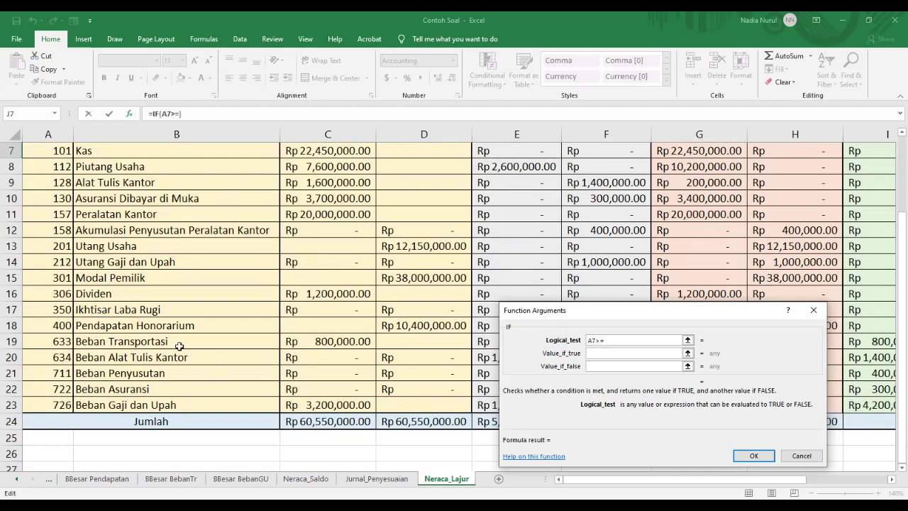
text(=350)
- Complete the J7 formula with H7 as the value if true and 0 as the value if false
key(Tab)
click(564, 250)
click(589, 370)
text(0)
click(739, 462)
- Fill the J7 formula down to J23 and fit column J to its contents
drag(741, 250, 711, 421)
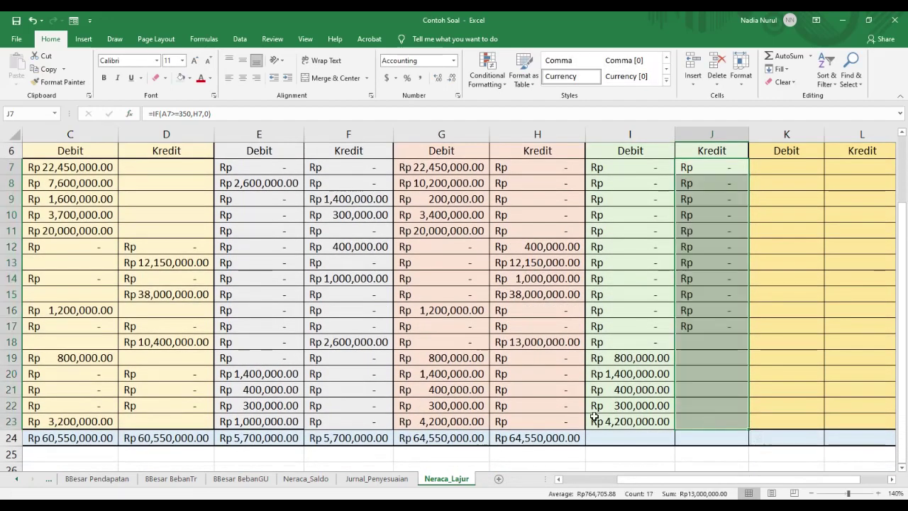
double_click(749, 133)
- Copy the column total formula from H24 across to I24 and J24 for the Laba/Rugi columns
click(560, 443)
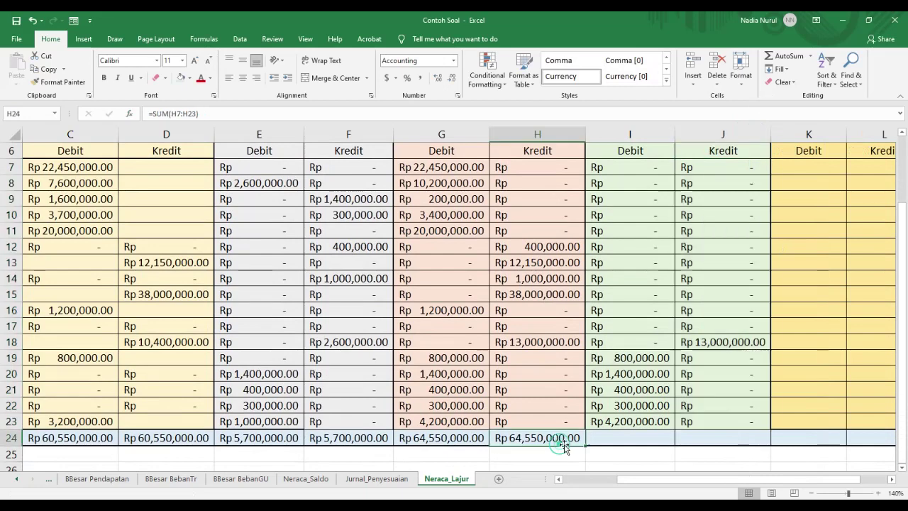
drag(586, 445, 731, 440)
click(784, 390)
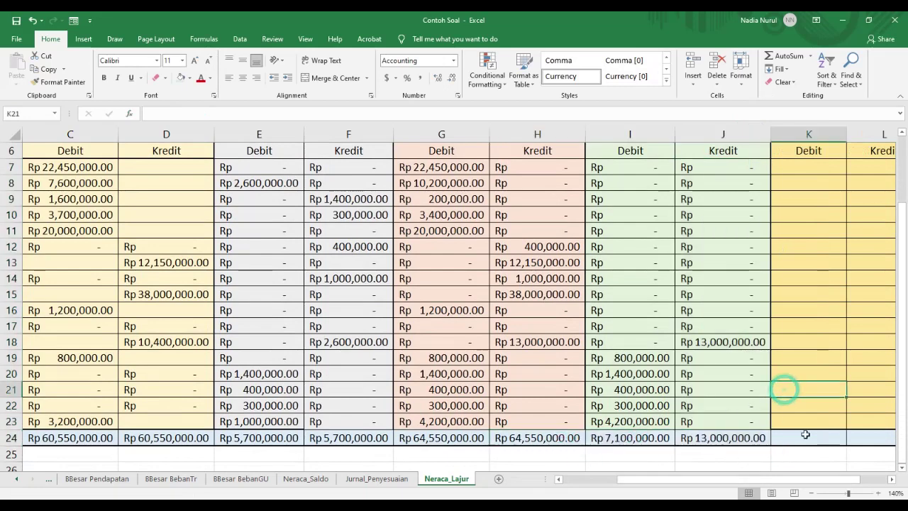
- Apply all borders to the range H25:L27 below the totals row
drag(537, 454, 816, 344)
click(165, 77)
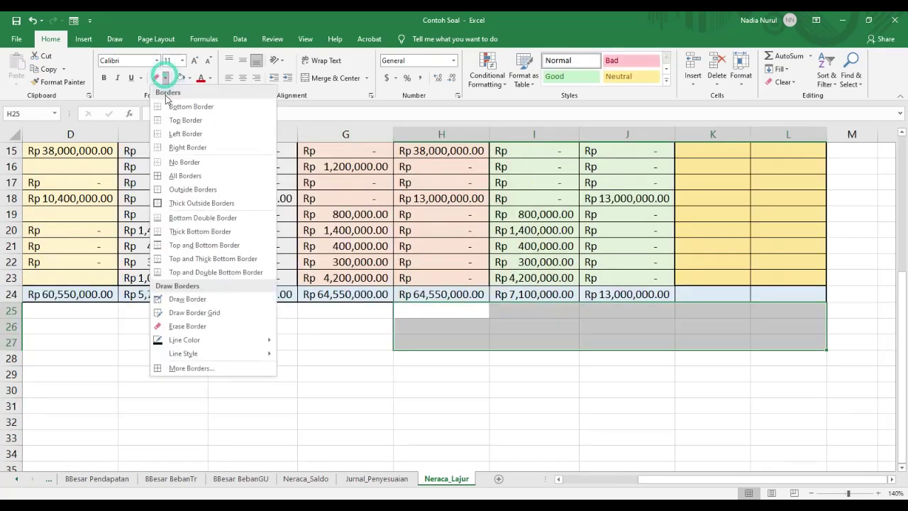
click(181, 175)
click(547, 378)
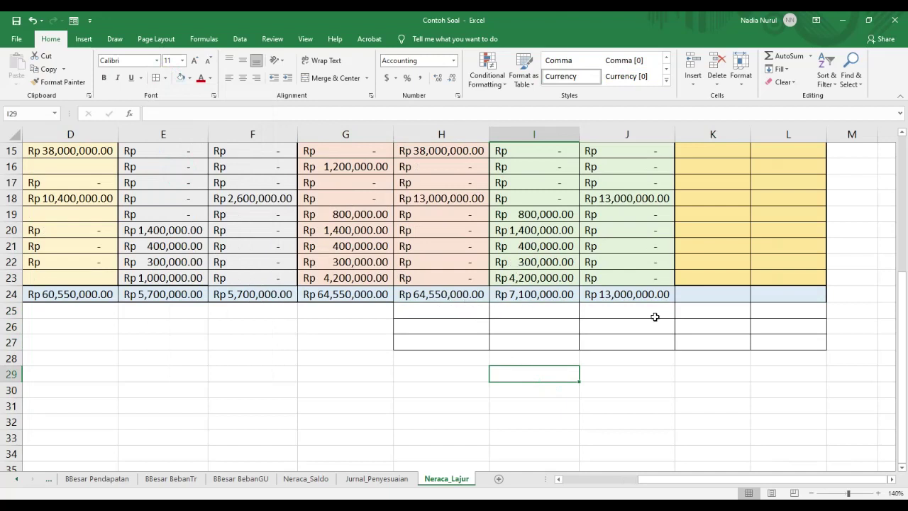
drag(454, 296, 816, 344)
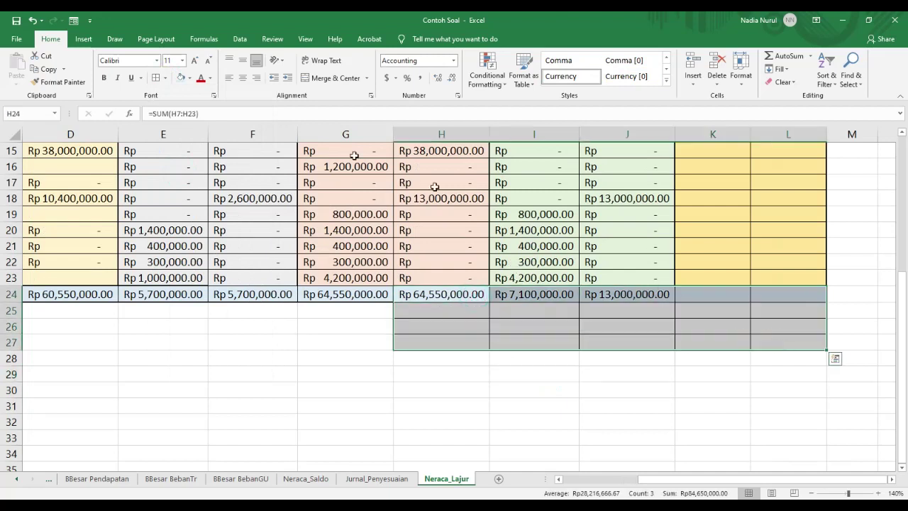
click(165, 77)
click(319, 410)
mouse_move(835, 357)
mouse_down()
mouse_move(454, 312)
mouse_move(469, 318)
mouse_up()
- Enter the label LABA/RUGI in H25
click(468, 316)
scroll(469, 317, up, 1)
text(LABA/RUGI)
key(Return)
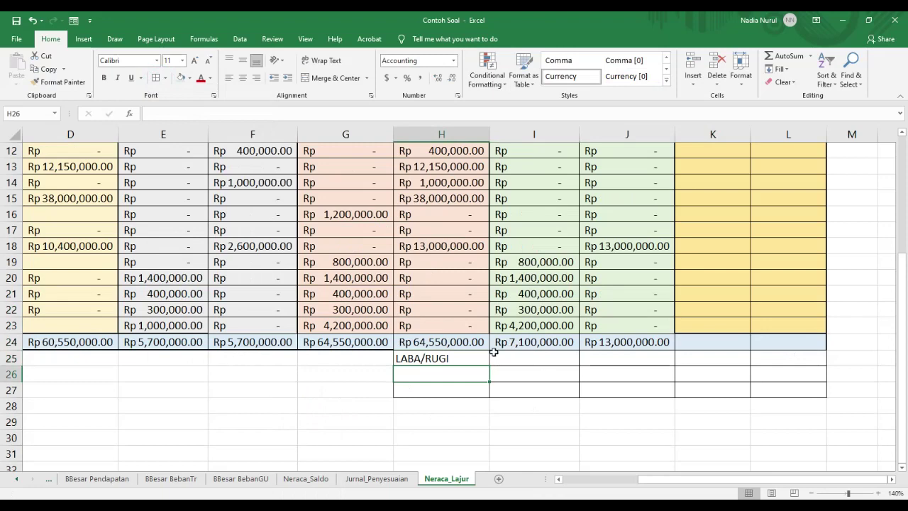
- Replace the content of H25 with an IF formula whose logical test is J24>I24
click(448, 357)
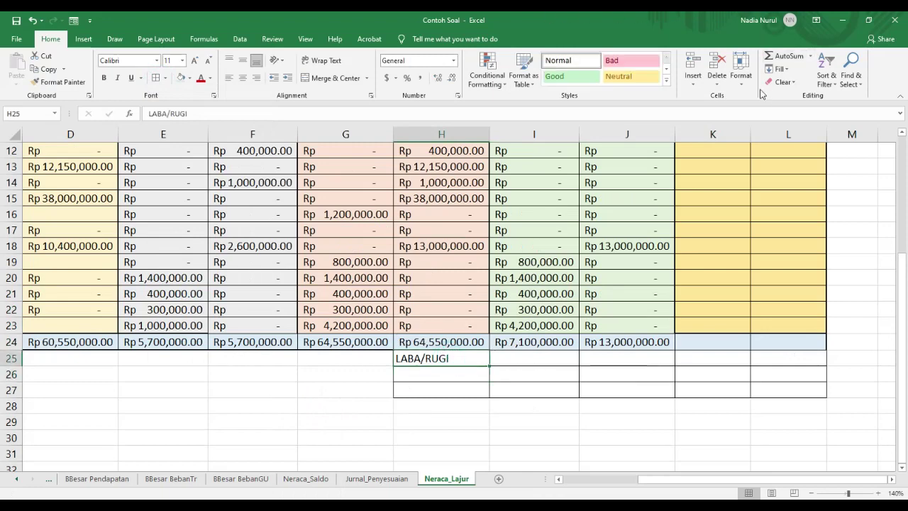
text(IF)
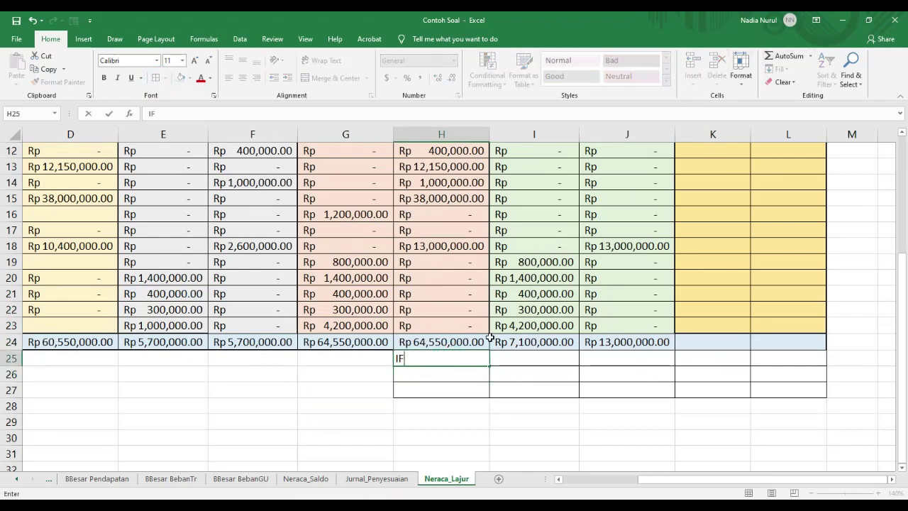
text(=IF())
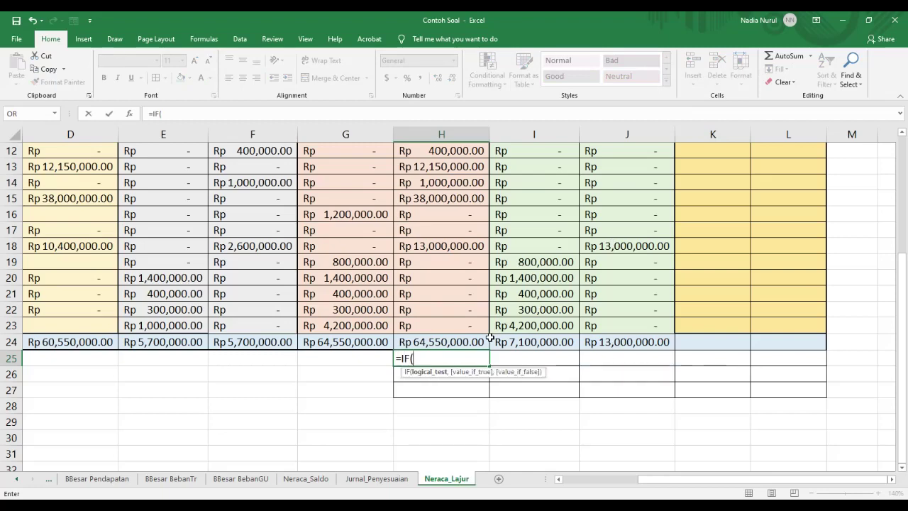
click(810, 56)
click(804, 137)
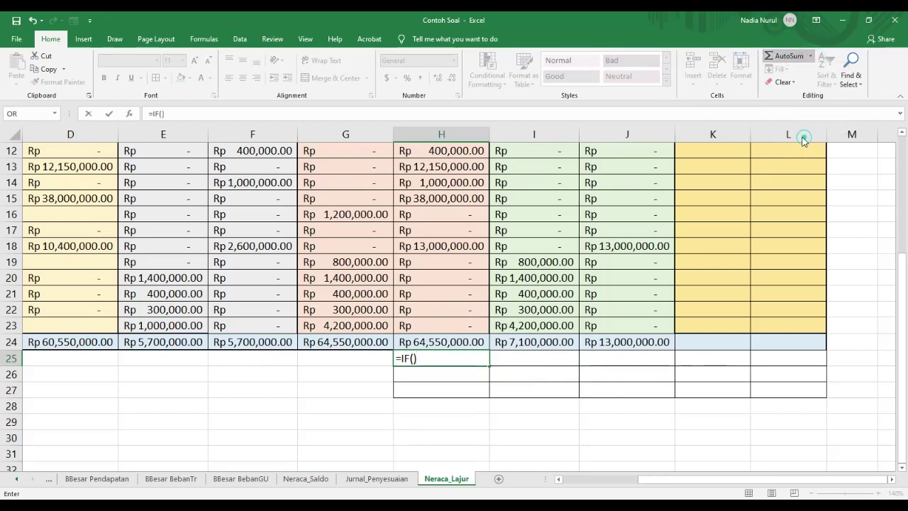
drag(603, 309, 277, 170)
click(654, 341)
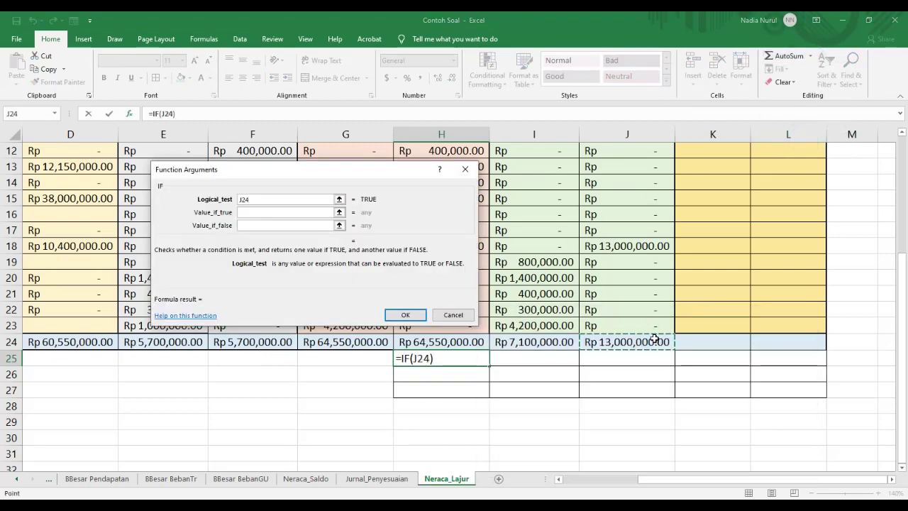
text(>)
click(560, 344)
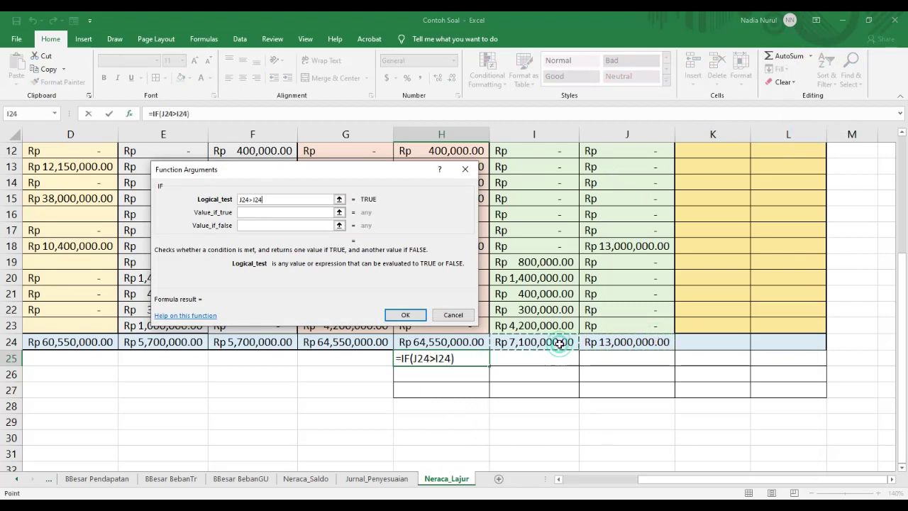
- Complete the H25 formula with "LABA" as the value if true and "RUGI" as the value if false
click(315, 213)
text("LABA")
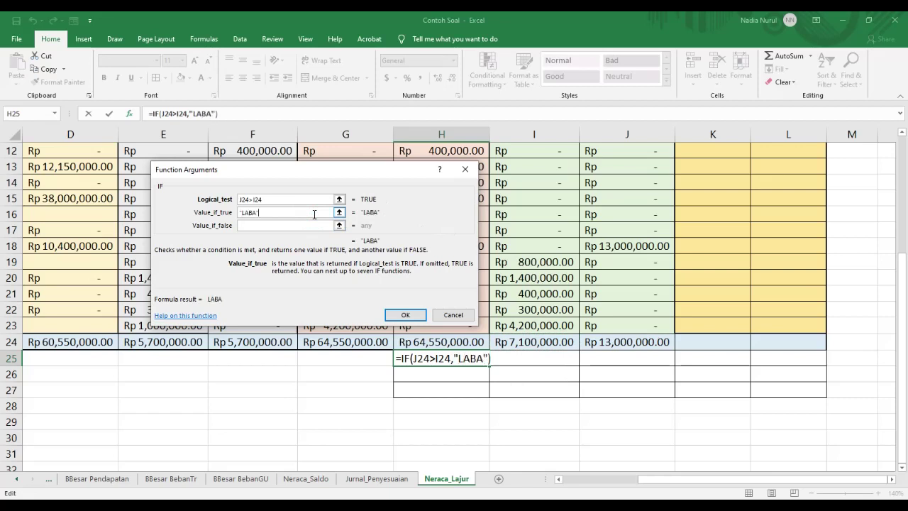
click(310, 224)
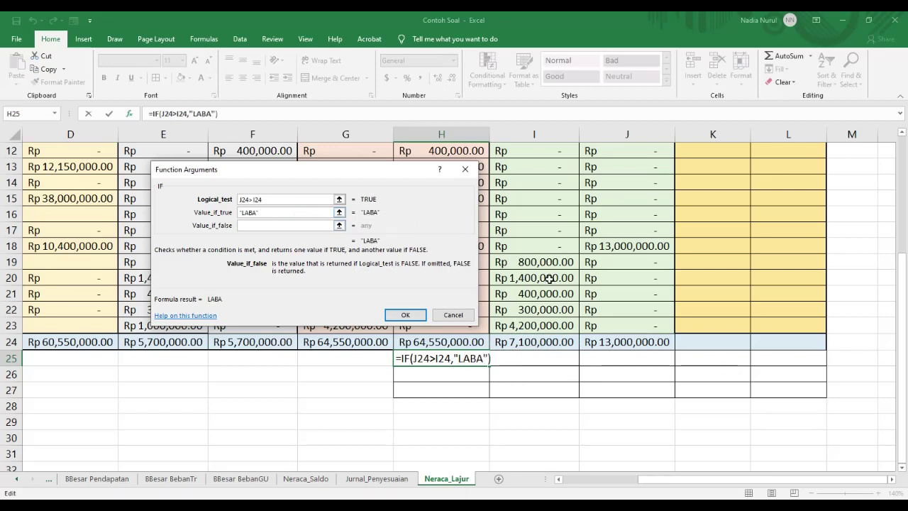
text("RUGI")
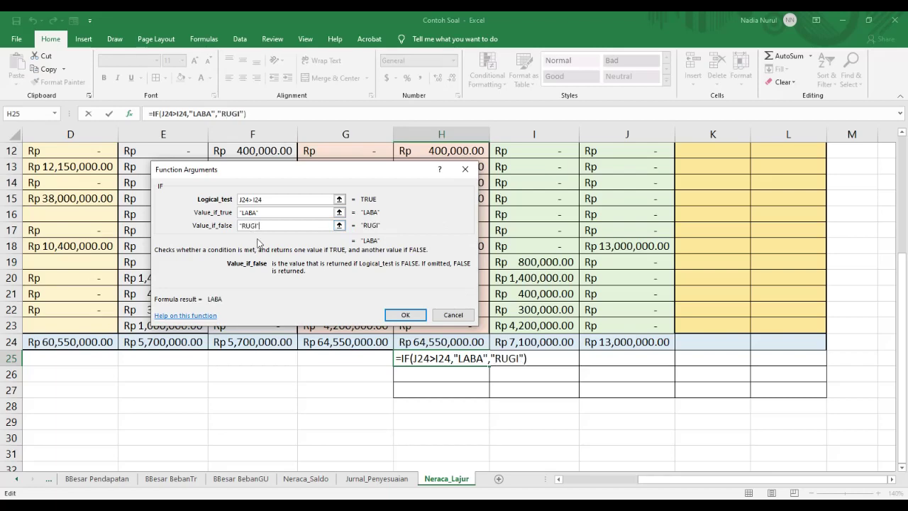
click(405, 314)
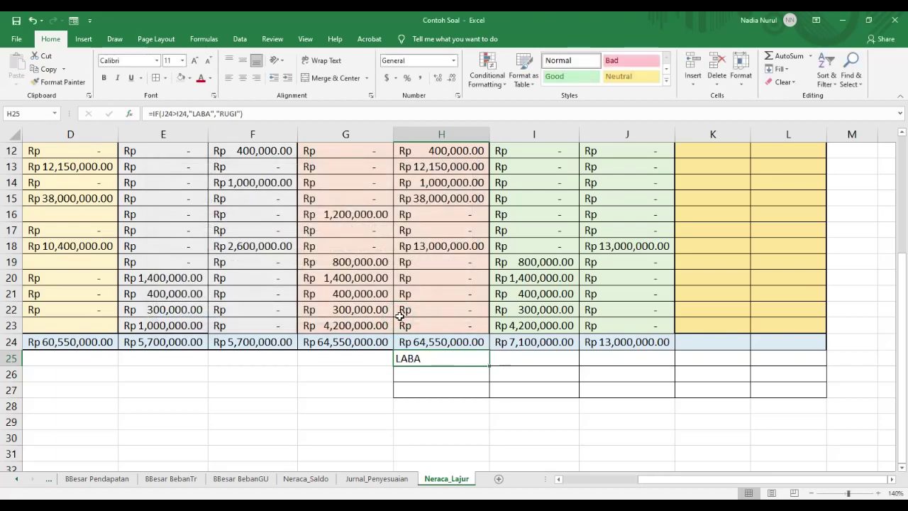
- Start an IF formula in I25 with the logical test J24>I24
scroll(476, 354, up, 1)
click(557, 395)
text(=if()
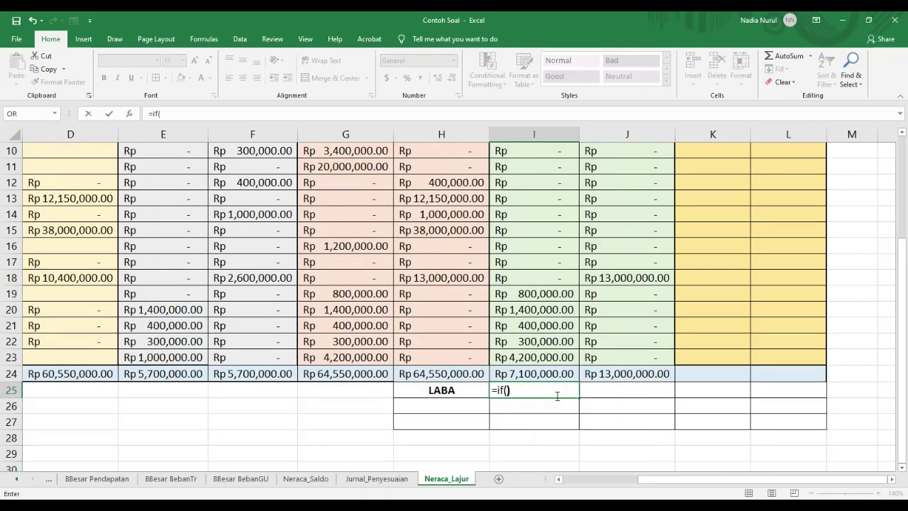
click(810, 55)
click(805, 137)
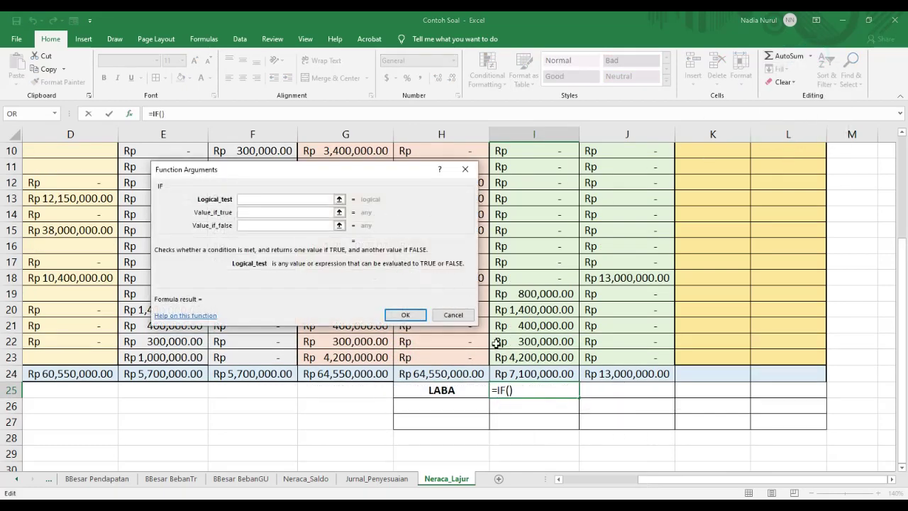
click(640, 373)
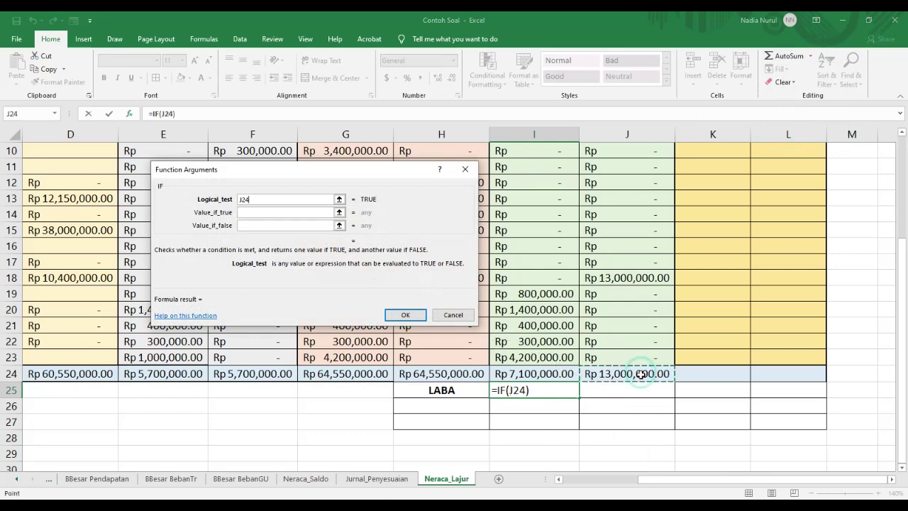
text(>)
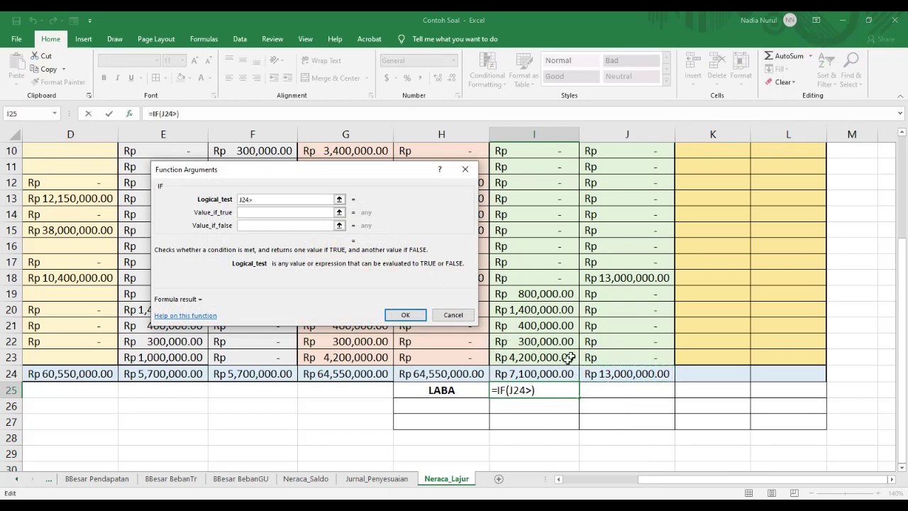
click(534, 375)
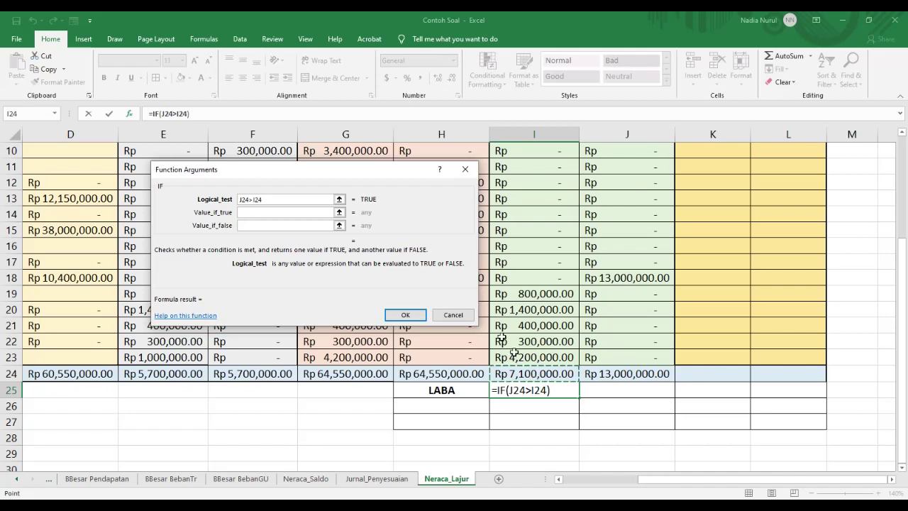
- Complete the I25 formula with J24-I24 as the value if true and 0 as the value if false
click(304, 213)
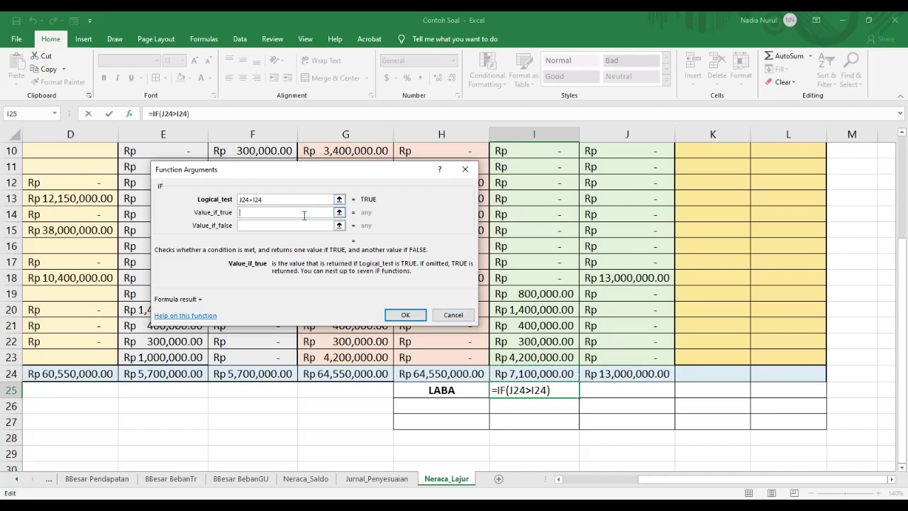
click(631, 374)
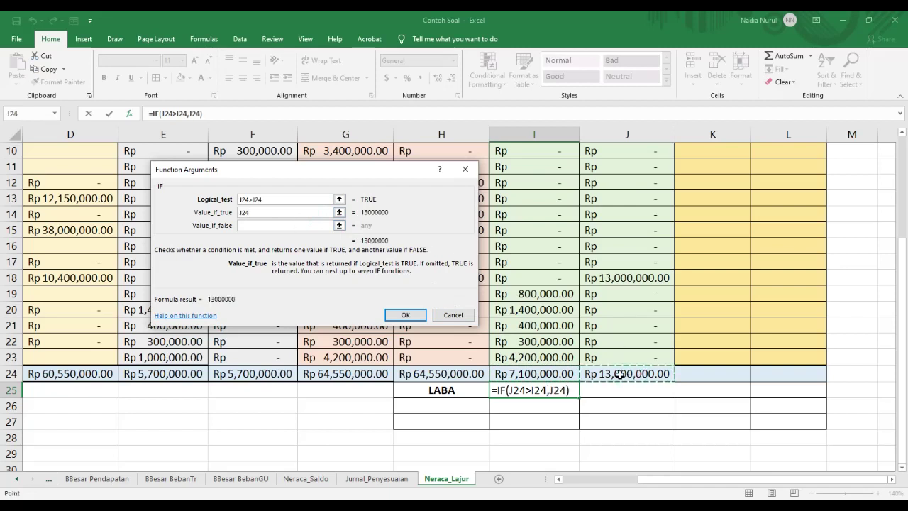
text(-)
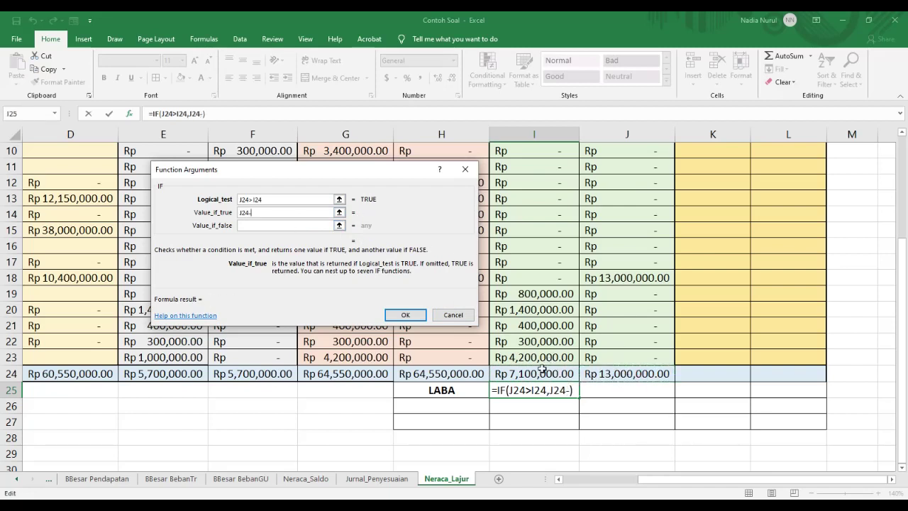
click(541, 375)
click(252, 225)
text(0)
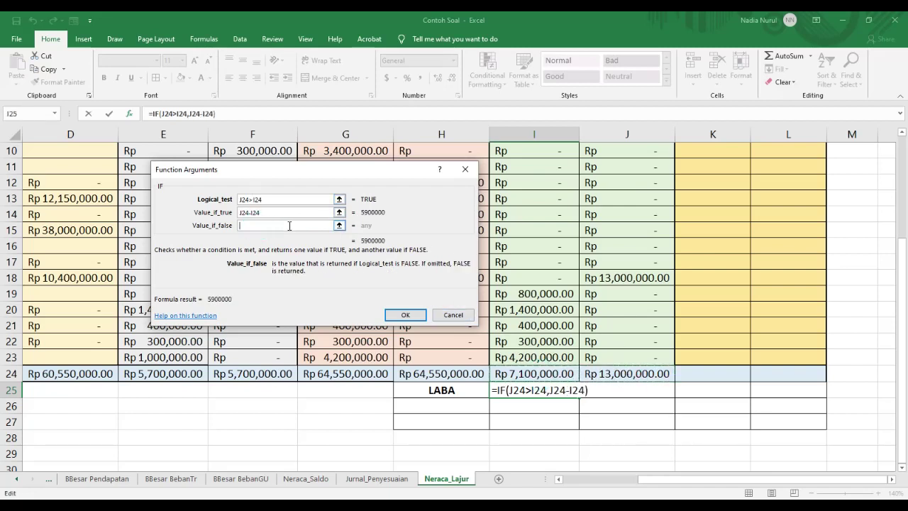
key(Return)
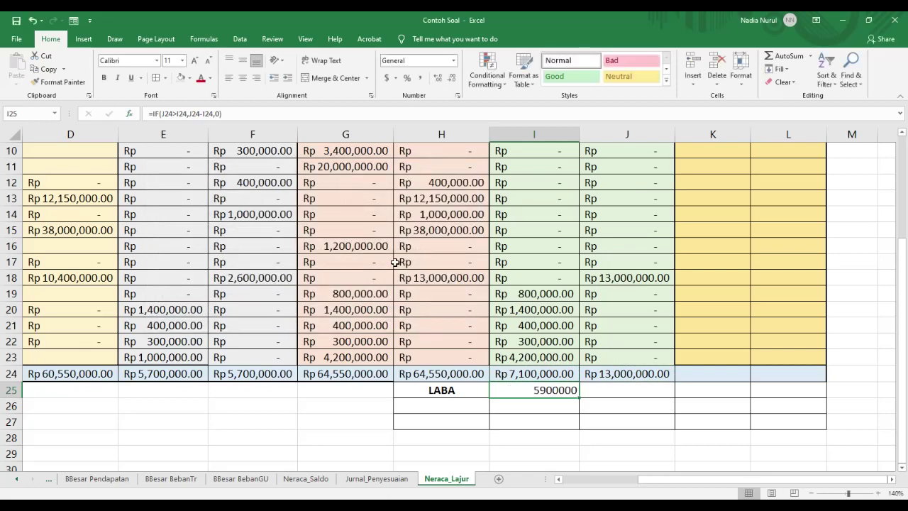
- Start an IF formula in J25 with the logical test J24<I24
key(Right)
text(=if())
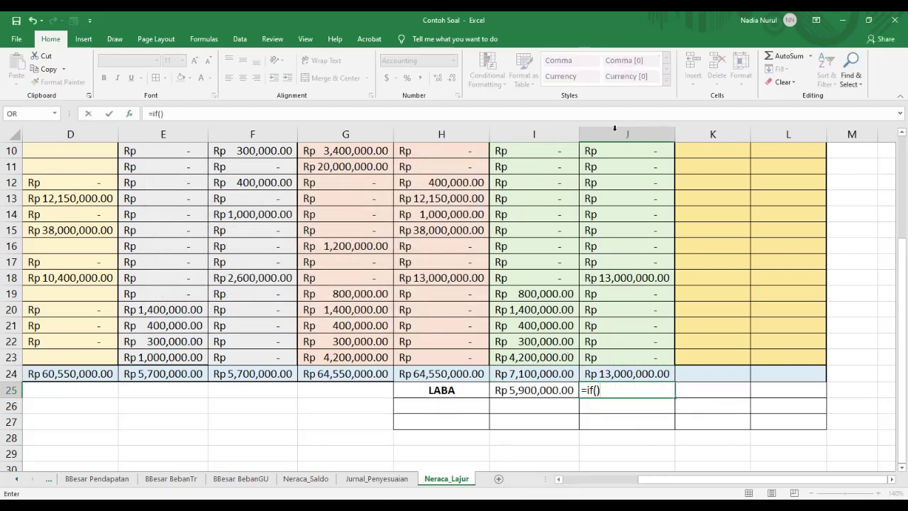
click(811, 56)
click(798, 137)
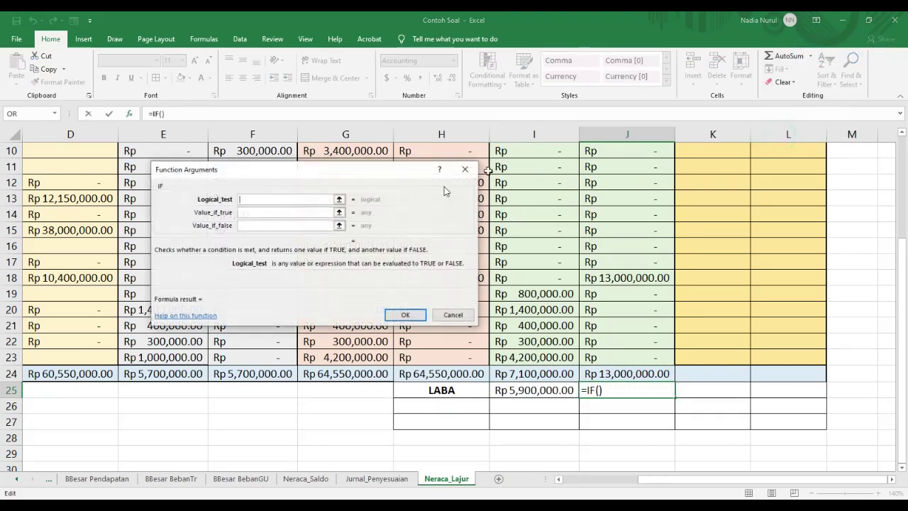
click(641, 373)
text(<)
click(542, 376)
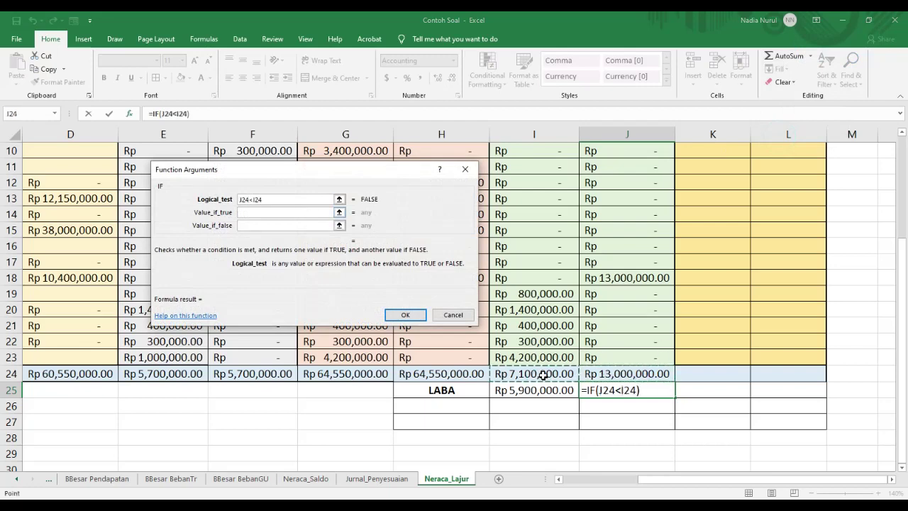
- Complete the J25 formula with I24-J24 as the value if true and 0 as the value if false
click(324, 212)
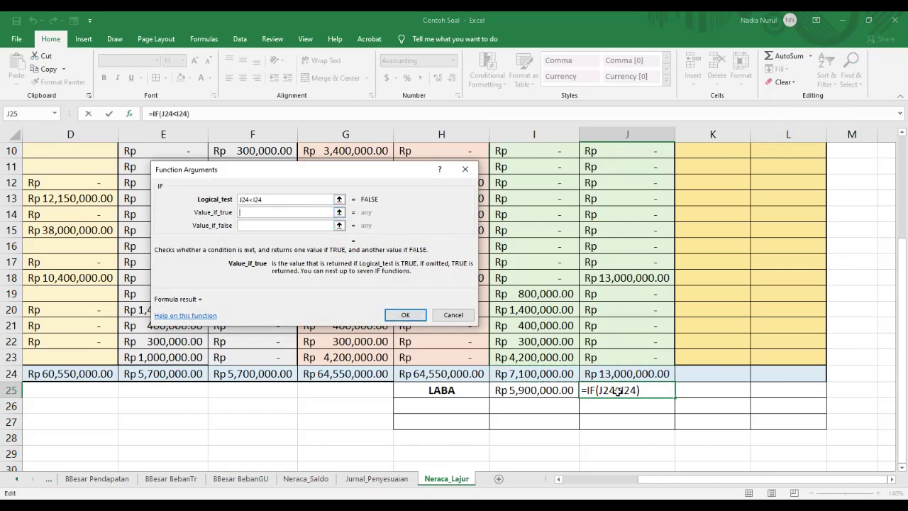
click(541, 371)
text(-)
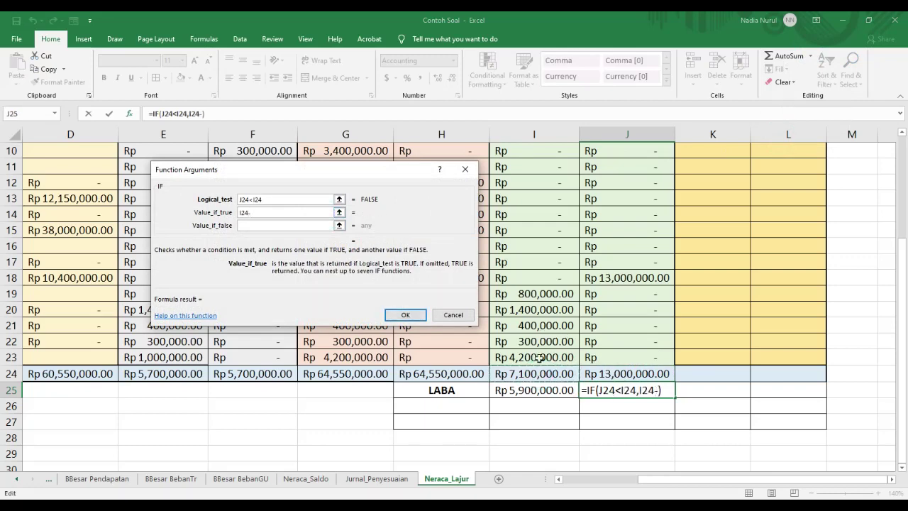
click(600, 379)
click(260, 226)
text(0)
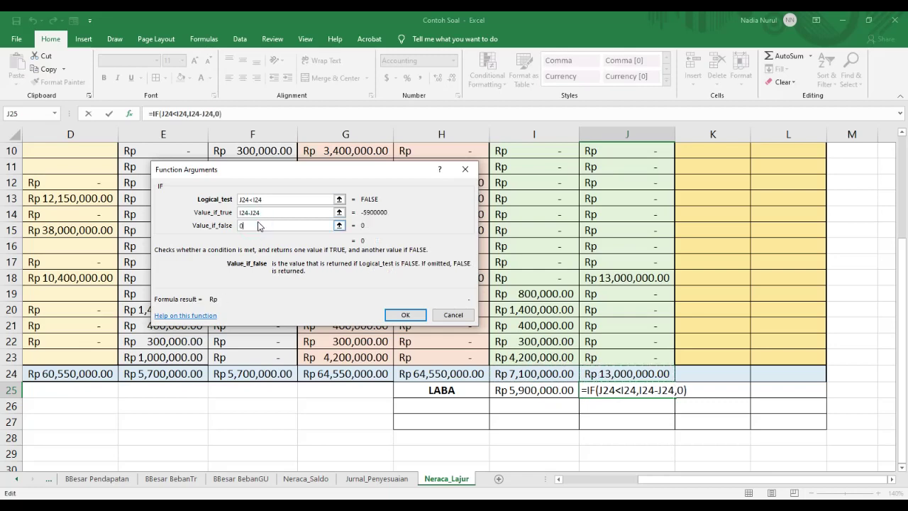
click(403, 314)
- Total I24:I25 in I26 with a SUM formula and copy it across to J26
click(511, 406)
text(=sum())
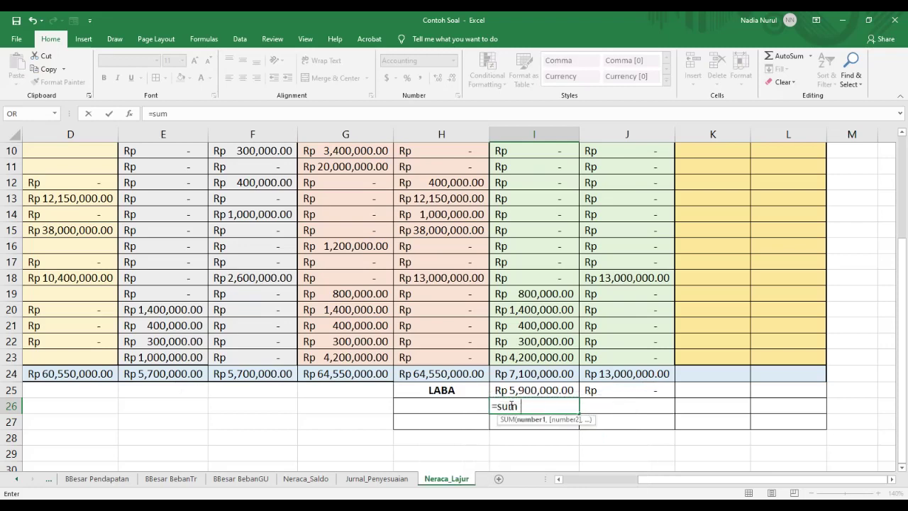
key(BackSpace)
key(BackSpace)
text(()
drag(541, 374, 542, 390)
text())
key(Return)
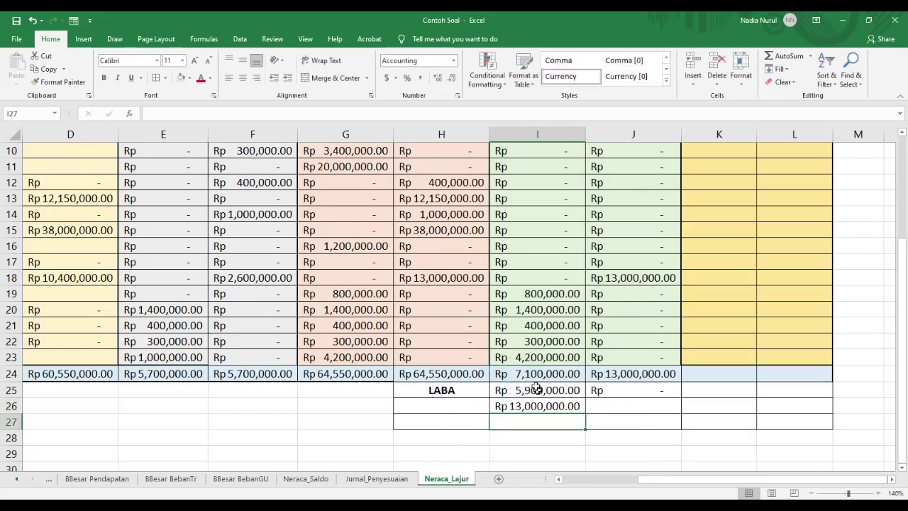
click(541, 405)
drag(586, 413, 640, 407)
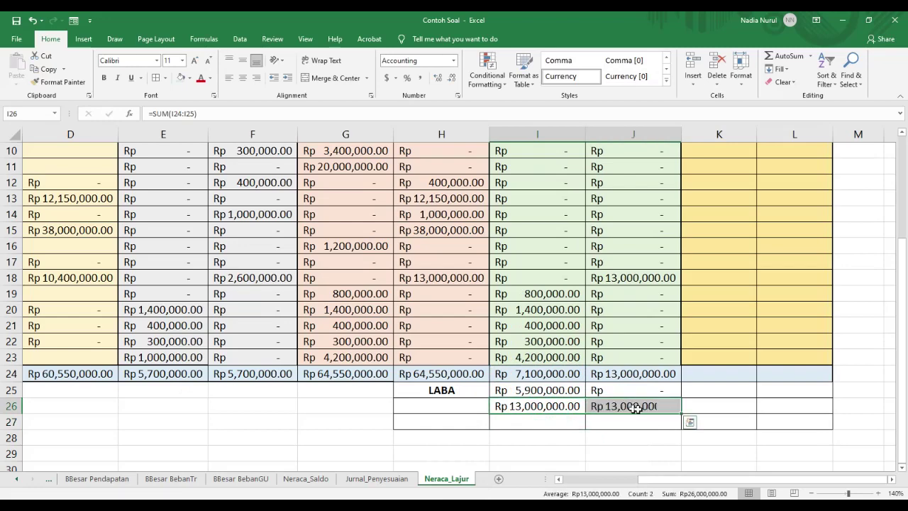
- Examine the worksheet's accounts from Kas to Dividen and the existing Laba/Rugi debit formula in I7
scroll(624, 402, down, 1)
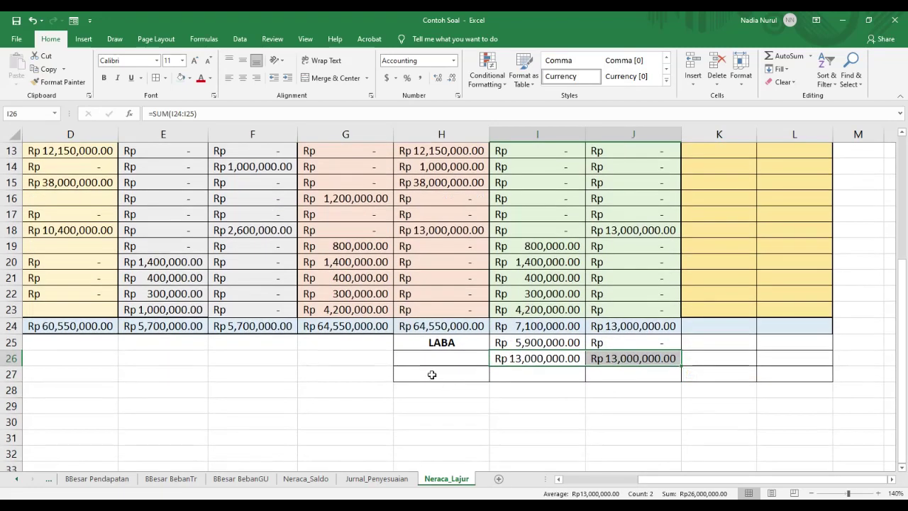
scroll(613, 377, up, 1)
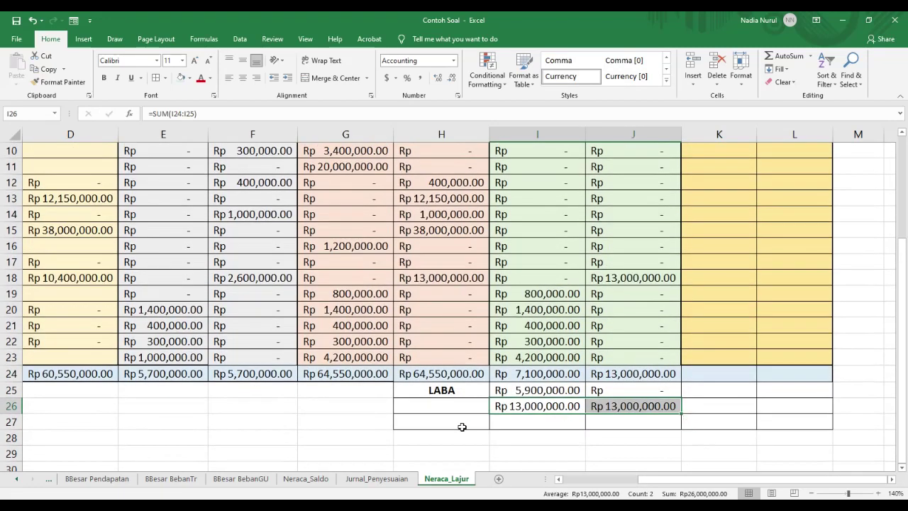
scroll(461, 428, up, 2)
click(709, 202)
drag(729, 480, 639, 486)
drag(54, 194, 221, 345)
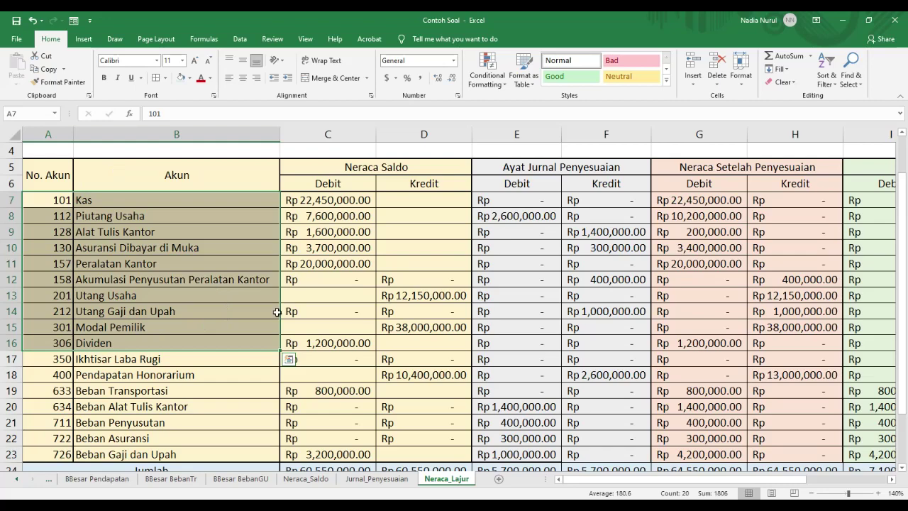
drag(703, 482, 762, 435)
click(825, 199)
click(570, 199)
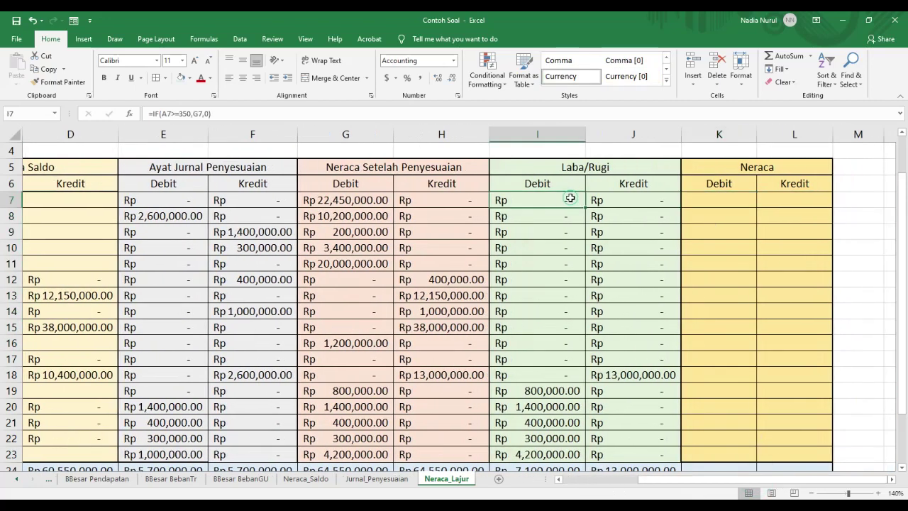
- Start an IF formula in K7, the first Neraca debit cell, with the logical test A7<350
click(721, 198)
text(=)
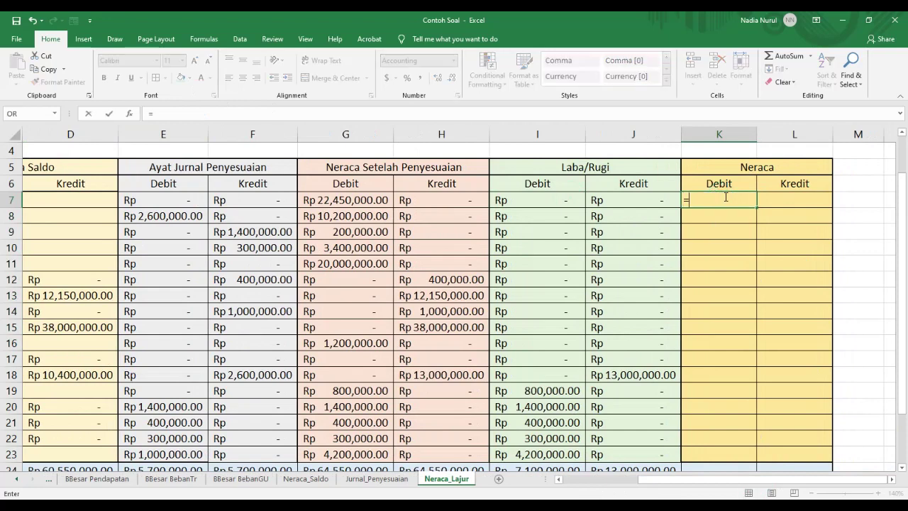
text(if())
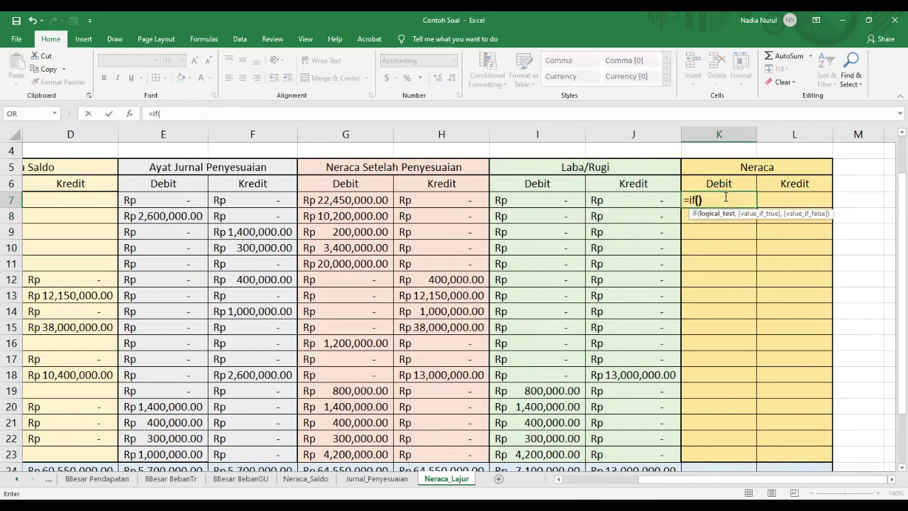
click(810, 55)
click(805, 140)
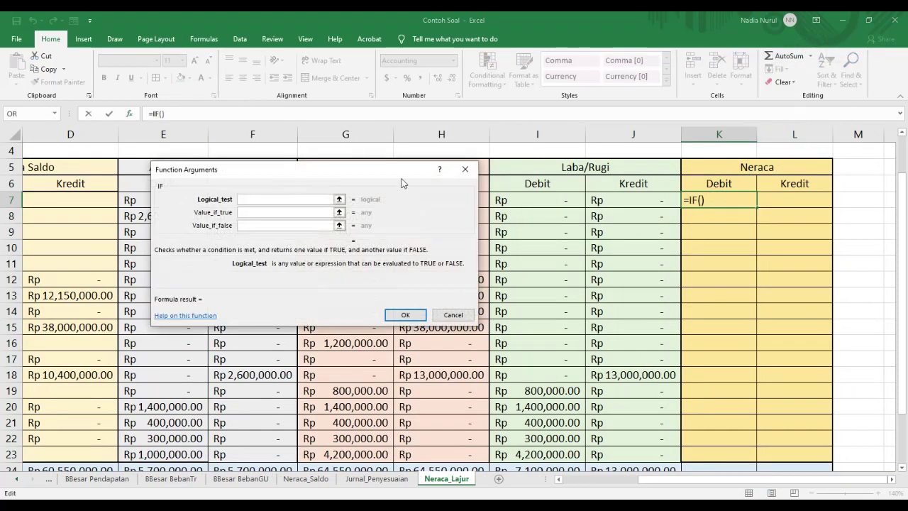
click(56, 203)
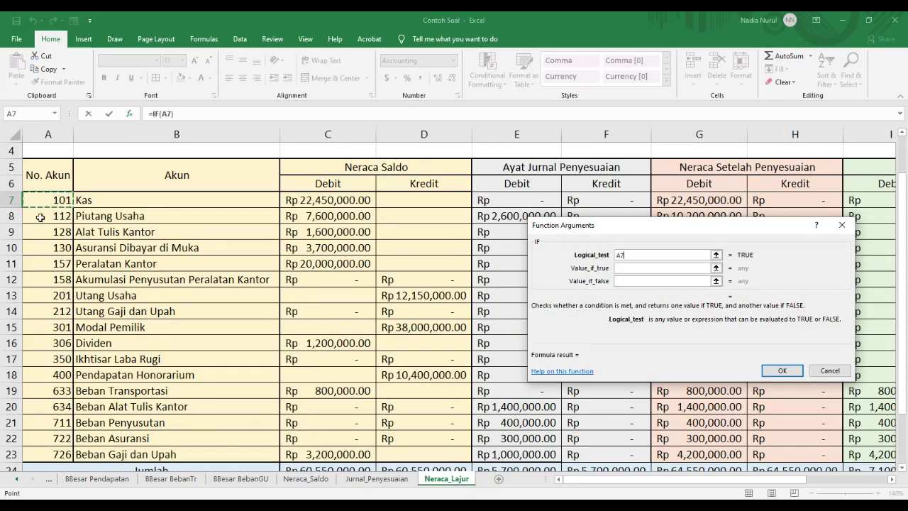
text(<)
scroll(130, 328, down, 1)
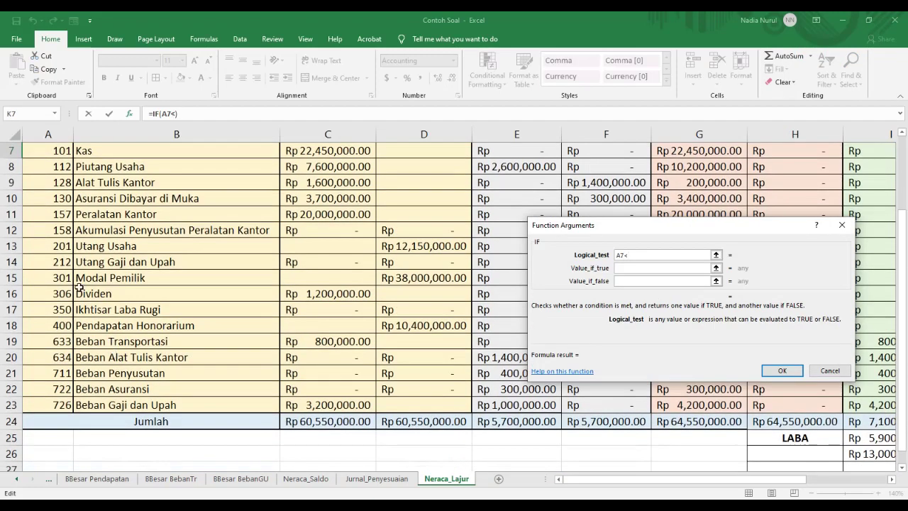
text(350)
scroll(786, 315, up, 1)
- Complete the K7 formula with G7 as the value if true and 0 as the value if false
click(686, 268)
drag(681, 480, 734, 480)
drag(763, 227, 773, 248)
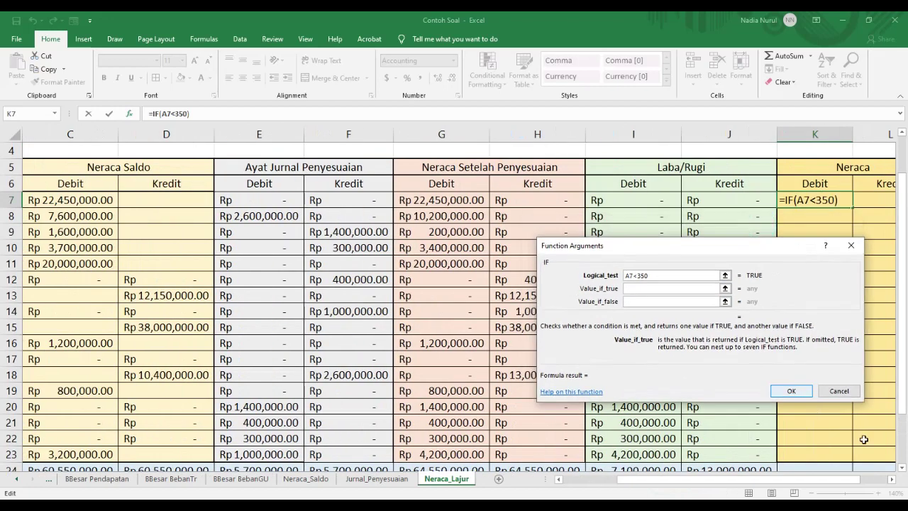
click(892, 480)
click(345, 200)
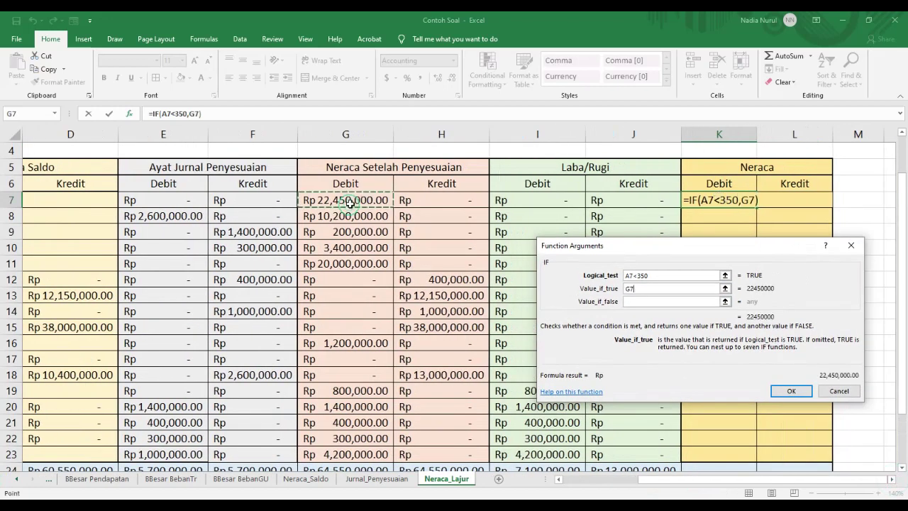
click(709, 301)
text(0)
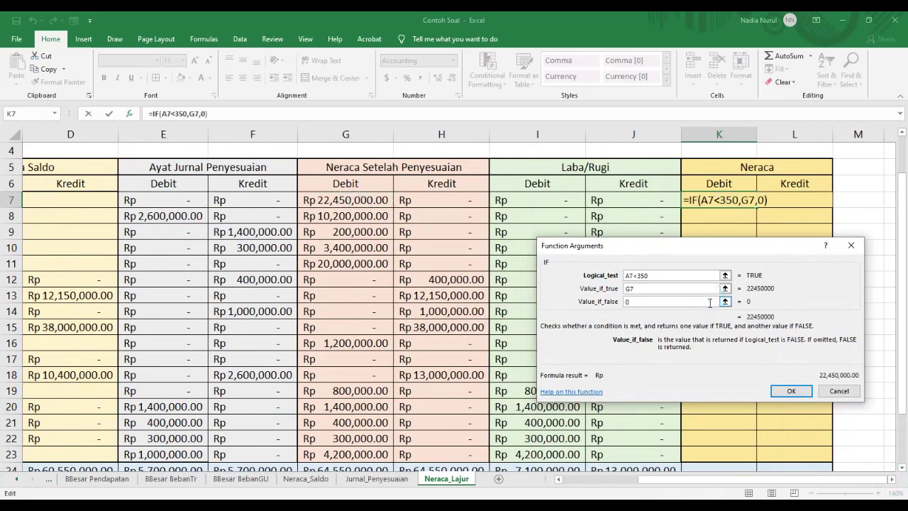
key(Return)
- Fit column K to its contents and fill the K7 formula down to K23
double_click(756, 134)
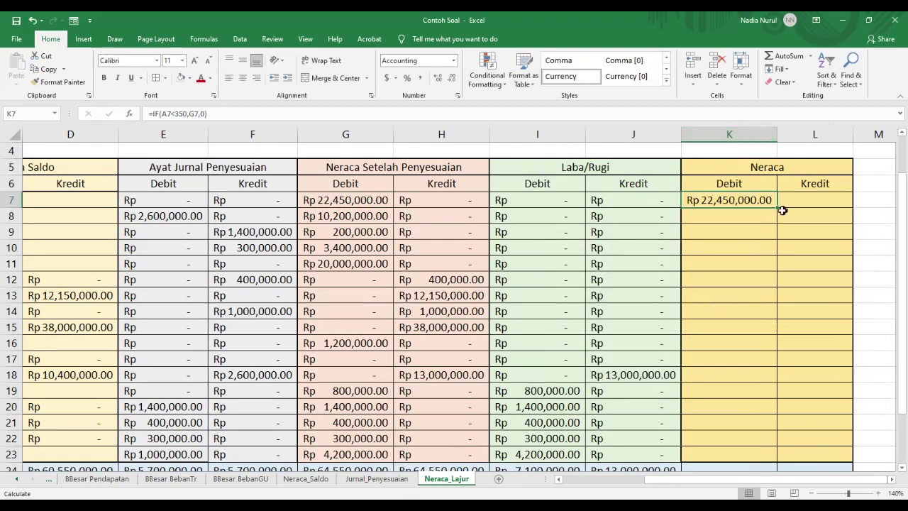
drag(778, 207, 766, 401)
scroll(757, 312, up, 1)
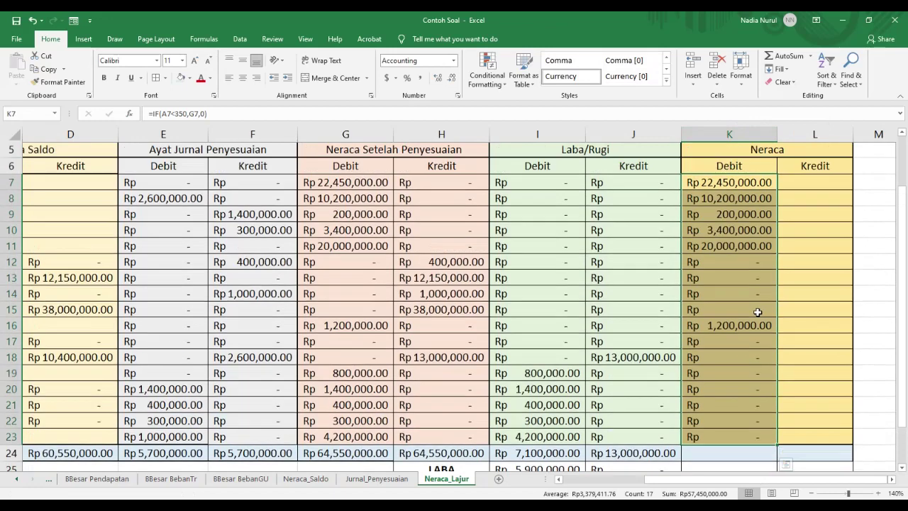
- Start an IF formula in L7, the first Neraca kredit cell, with the logical test A7<350
scroll(780, 284, up, 2)
scroll(802, 246, down, 1)
click(844, 203)
text(=if()
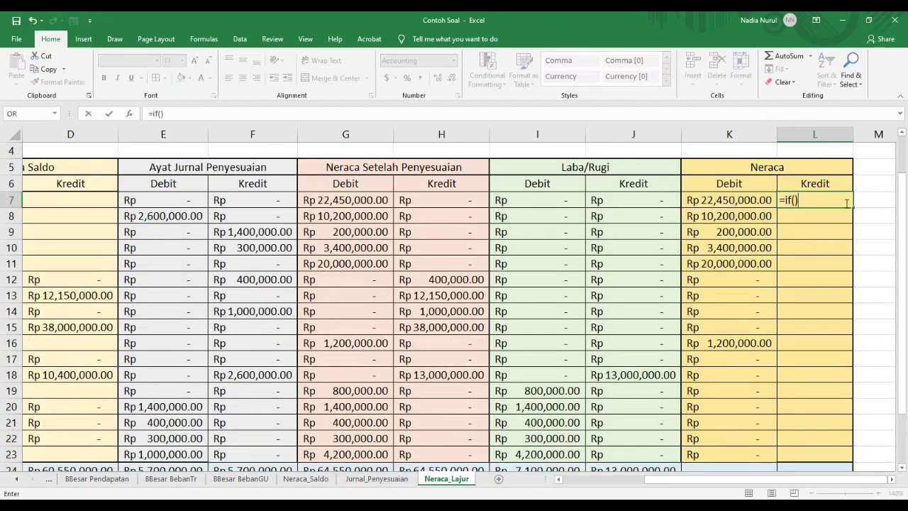
click(810, 56)
click(789, 138)
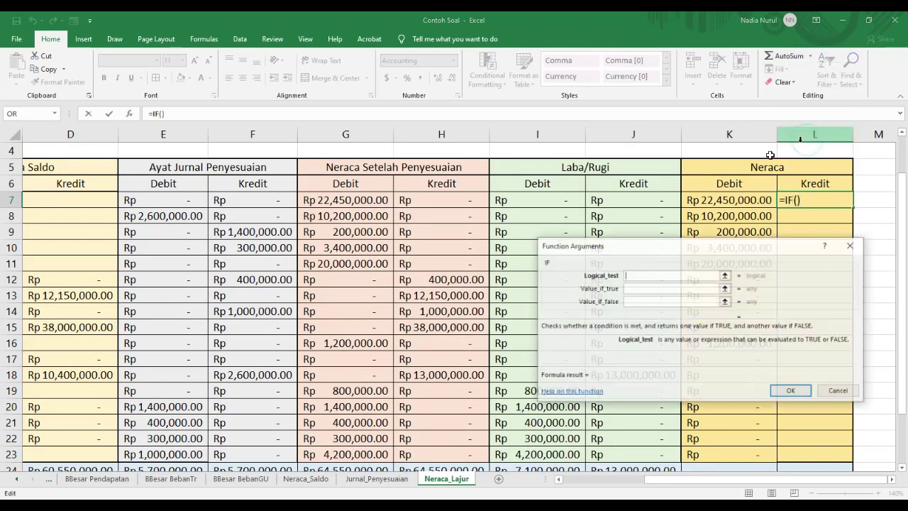
drag(656, 479, 576, 479)
click(62, 205)
text(<)
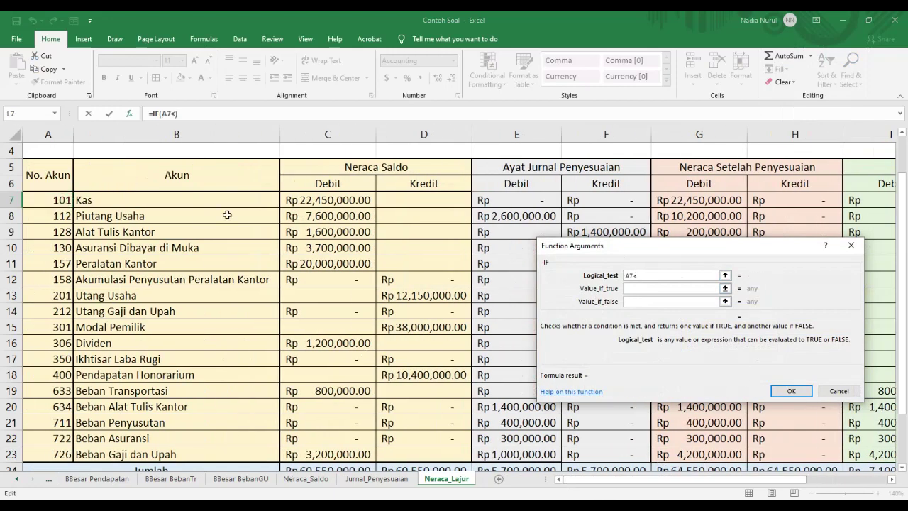
text(350)
- Complete the L7 formula with H7 as the value if true and 0 as the value if false
key(Tab)
drag(624, 480, 702, 481)
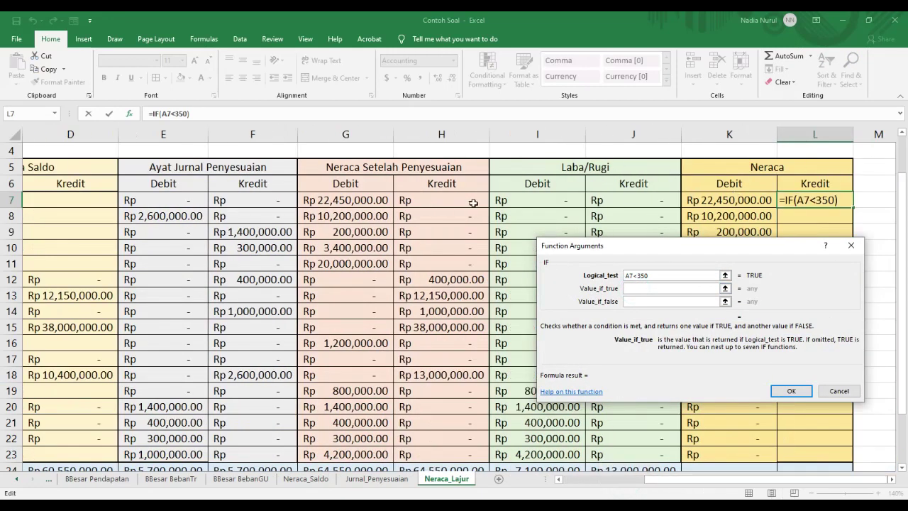
click(440, 198)
click(673, 303)
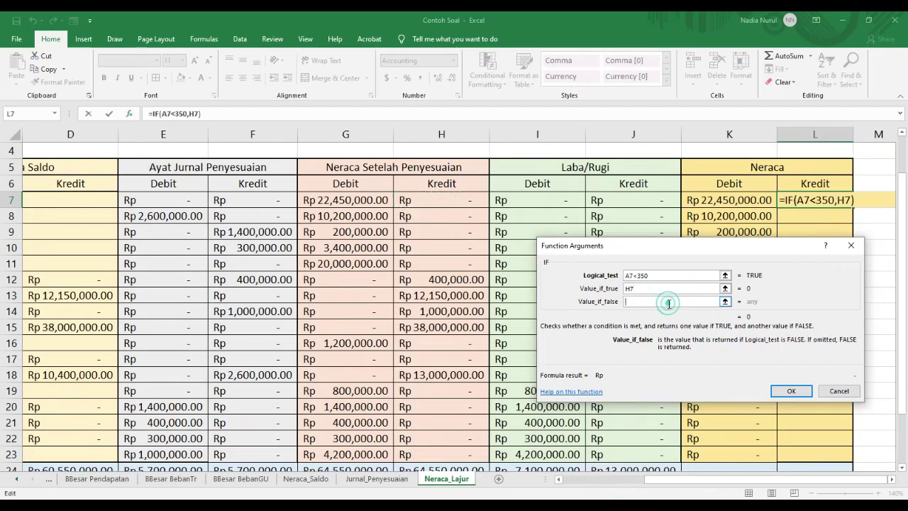
text(0)
key(Return)
- Fill the L7 formula down to L23 and fit column L to its contents
drag(856, 208, 821, 458)
scroll(811, 350, down, 1)
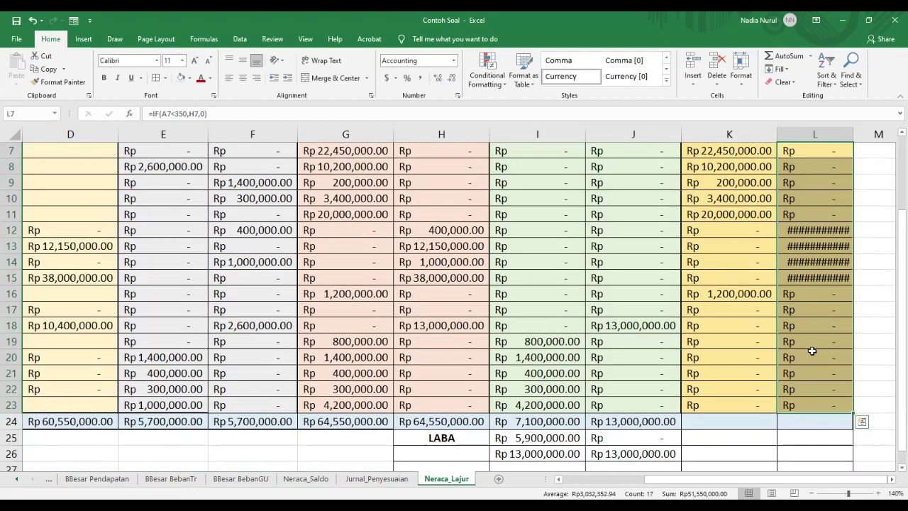
double_click(854, 134)
- Copy the SUM formula from J24 across to K24 and L24 to total the Neraca columns
click(664, 420)
drag(701, 430, 829, 424)
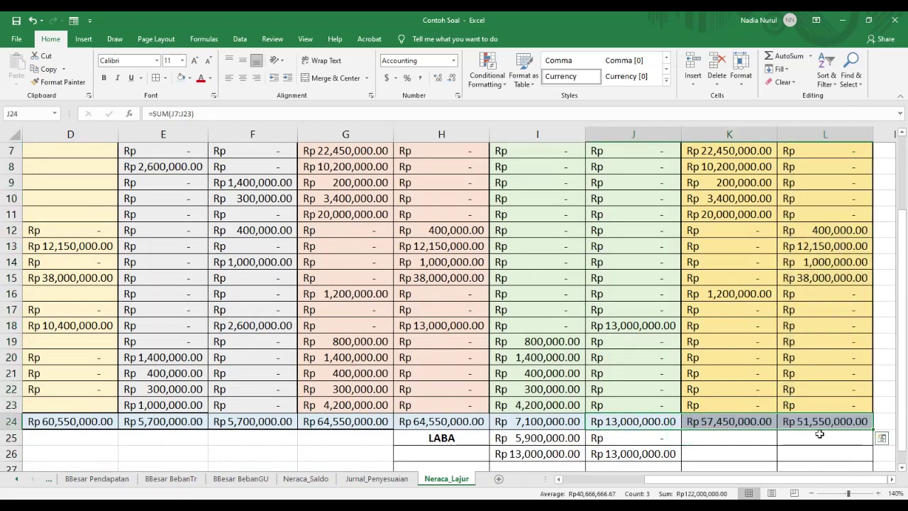
click(807, 369)
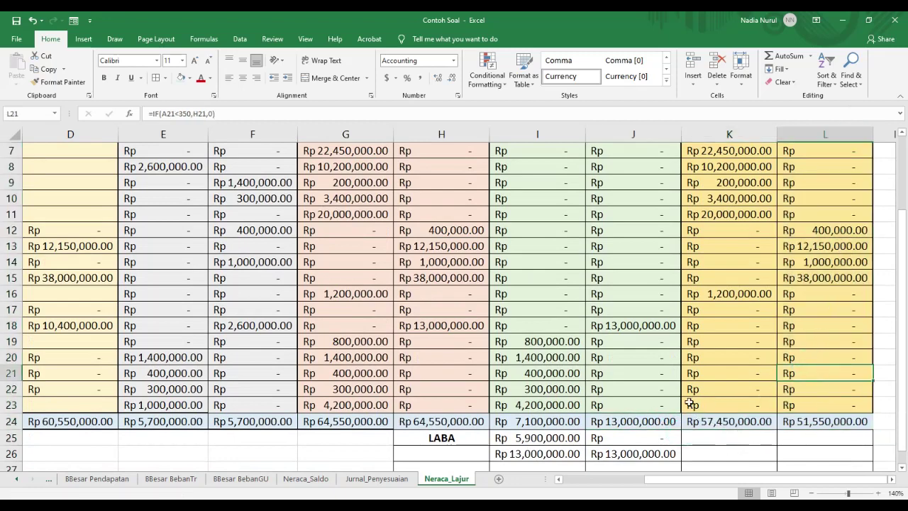
- Start an IF formula in L25 with the logical test K24>L24
scroll(709, 355, down, 1)
click(823, 396)
text(=if())
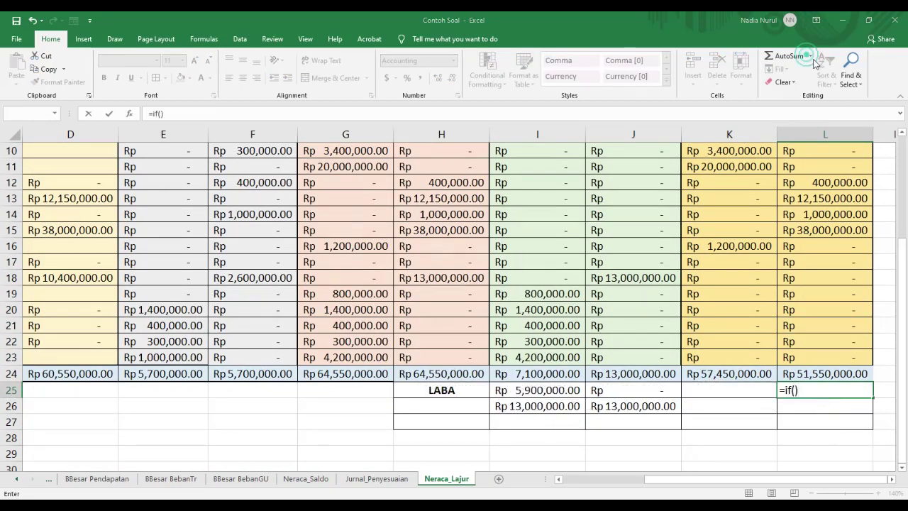
click(810, 57)
click(599, 212)
click(811, 57)
click(792, 139)
click(756, 374)
text(>)
click(854, 374)
- Complete the L25 formula with K24-L24 as the value if true and 0 as the value if false
click(472, 219)
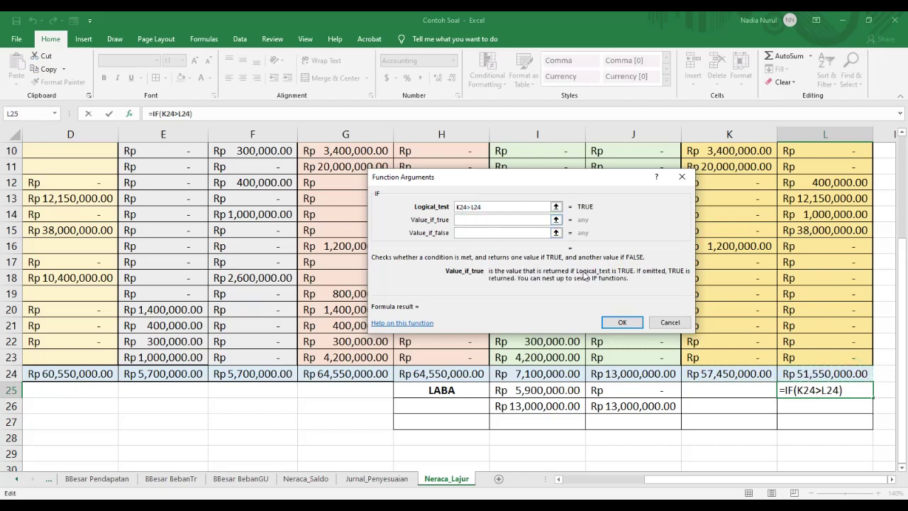
click(747, 375)
text(-)
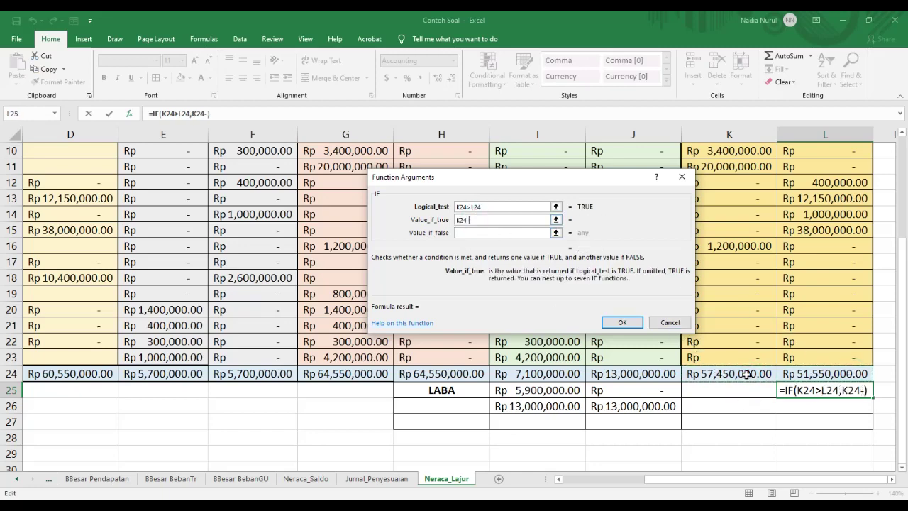
click(803, 376)
click(504, 232)
text(0)
click(617, 323)
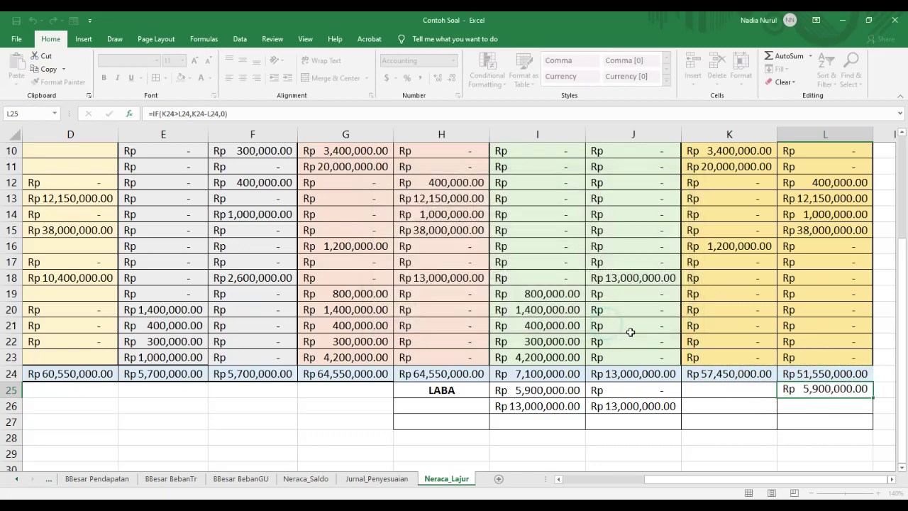
drag(550, 390, 851, 385)
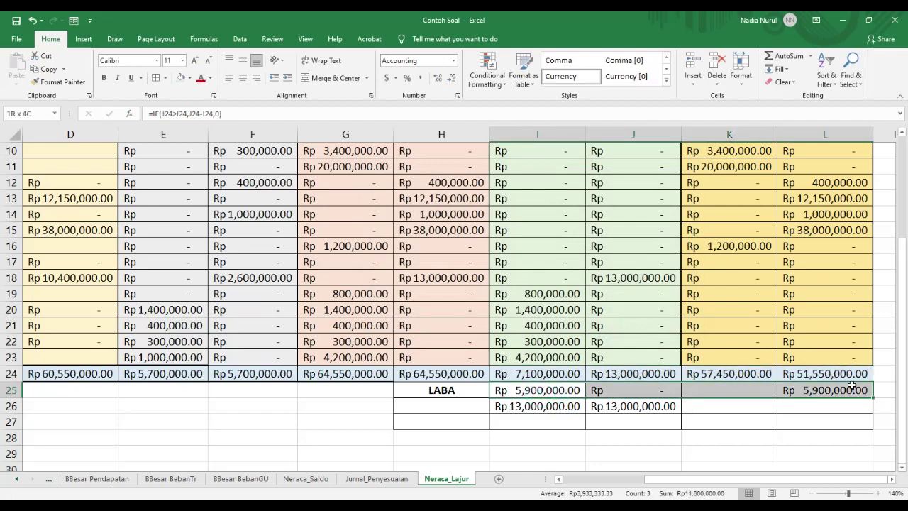
- Start an IF formula in K25 with the logical test K24<L24
click(746, 391)
text(=if)
key(Tab)
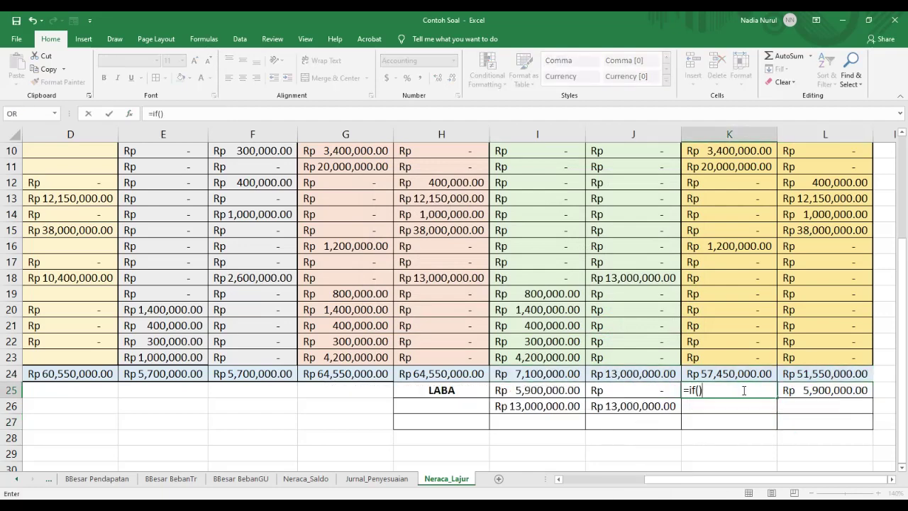
click(813, 56)
click(781, 134)
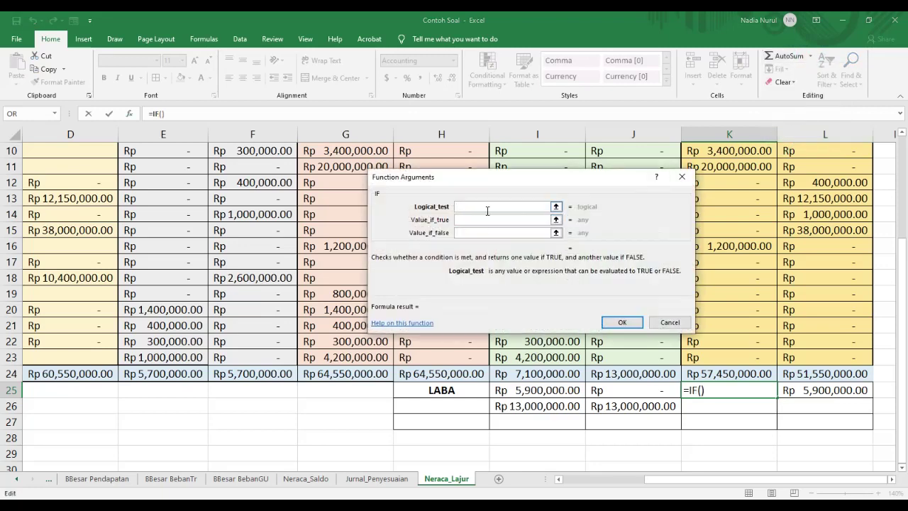
click(765, 372)
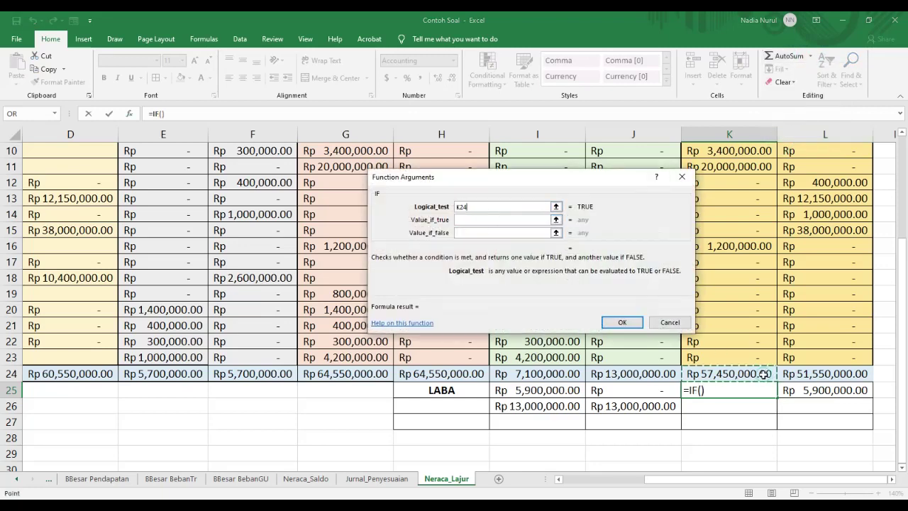
text(<)
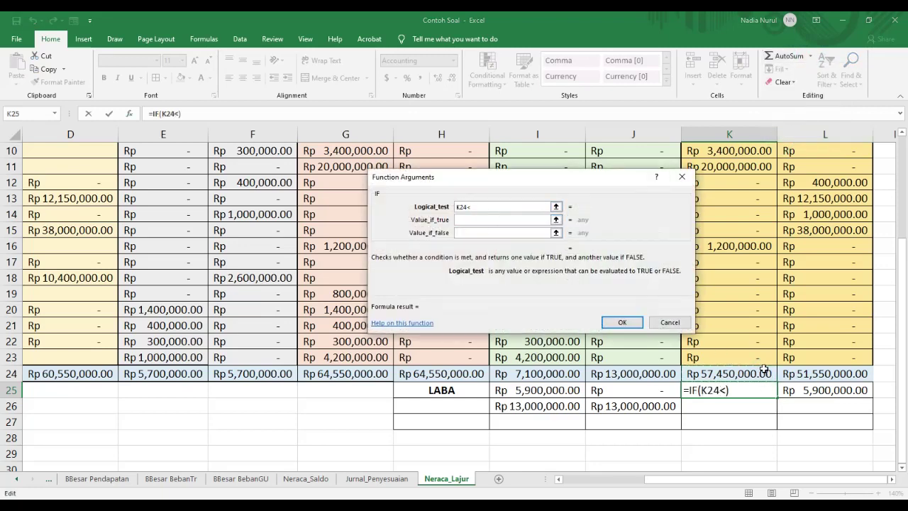
click(790, 374)
- Complete the K25 formula with L24-K24 as the value if true and 0 as the value if false
click(509, 219)
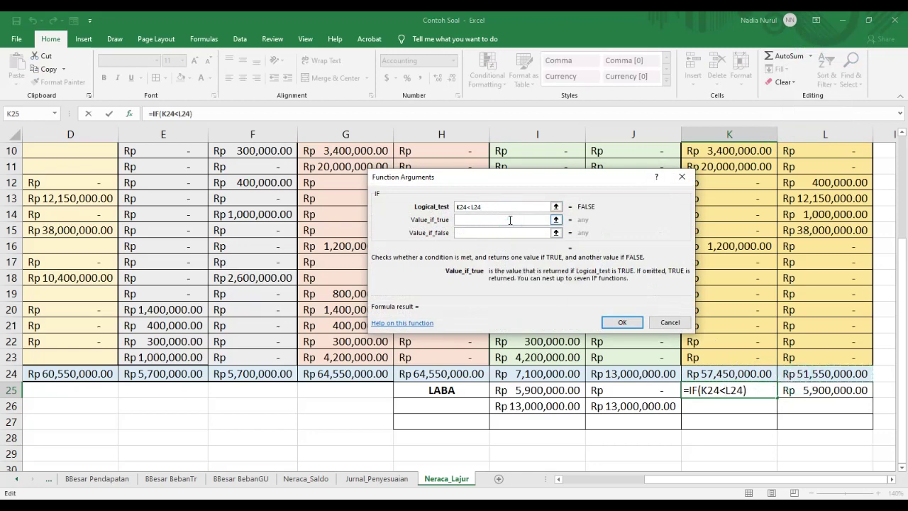
click(827, 374)
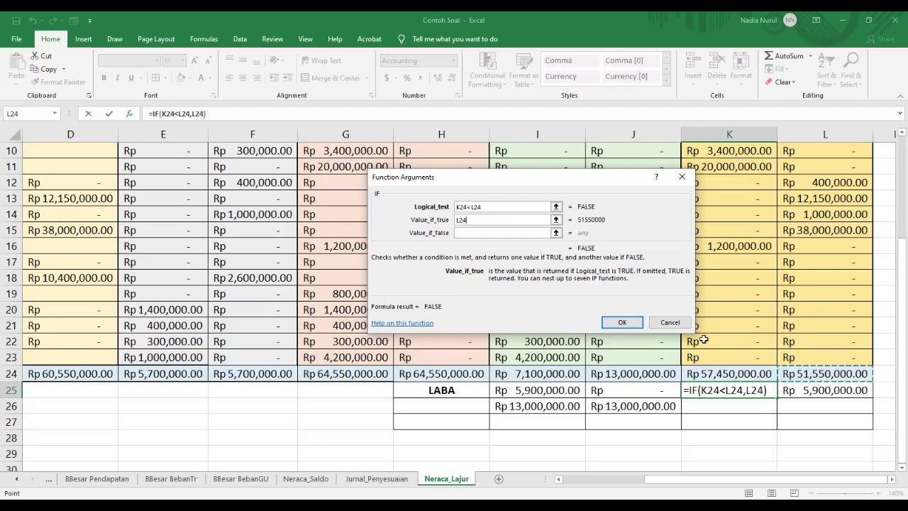
text(-)
click(714, 376)
click(478, 234)
text(0)
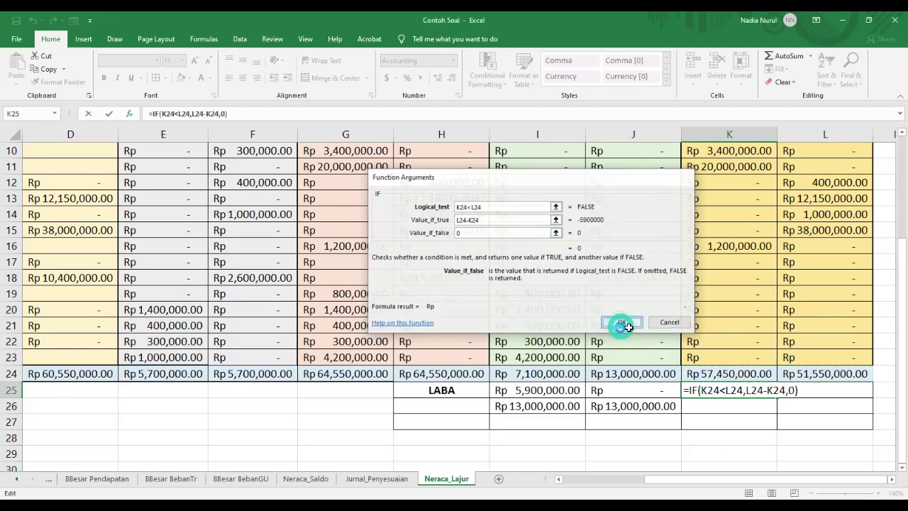
click(622, 322)
- Copy the total formula from J26 across to K26 and L26
click(670, 408)
drag(679, 414, 802, 423)
click(727, 420)
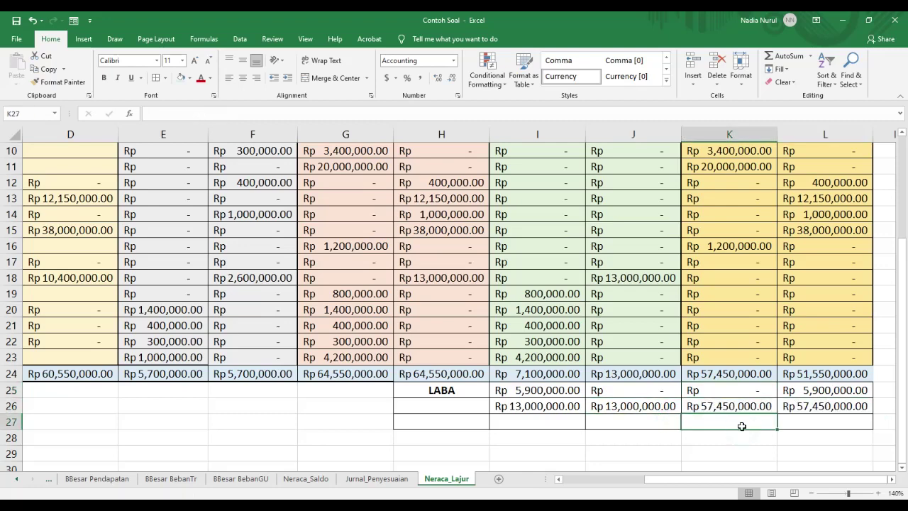
- Bold the totals in I26:L26 and remove the table borders from the empty row 27
scroll(568, 421, down, 1)
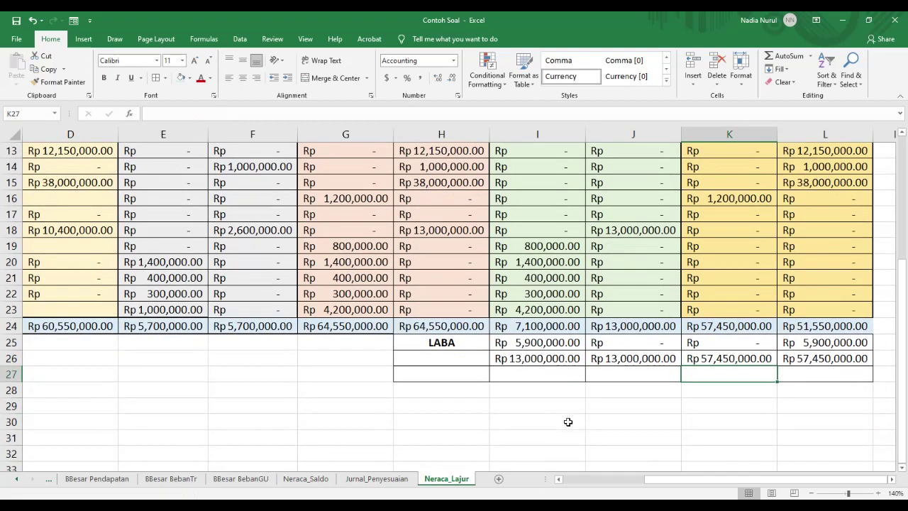
drag(514, 358, 847, 365)
key(ctrl+b)
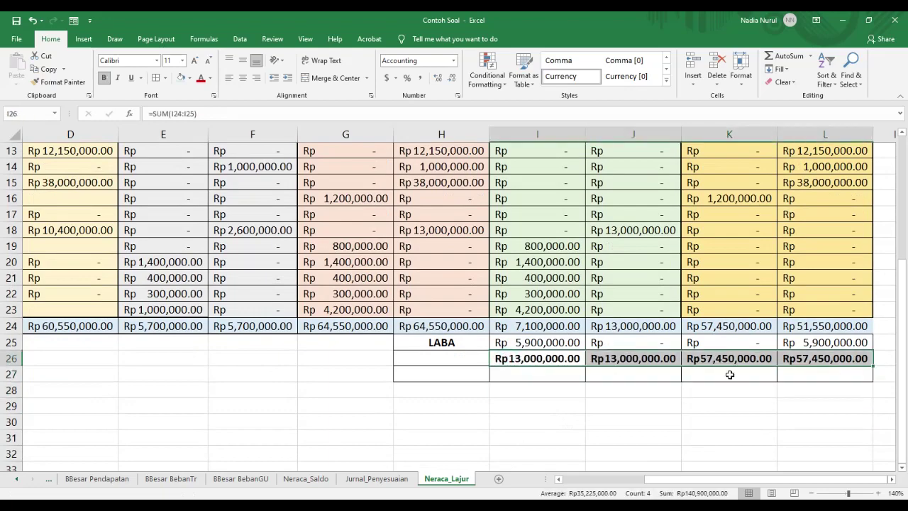
click(730, 375)
click(793, 342)
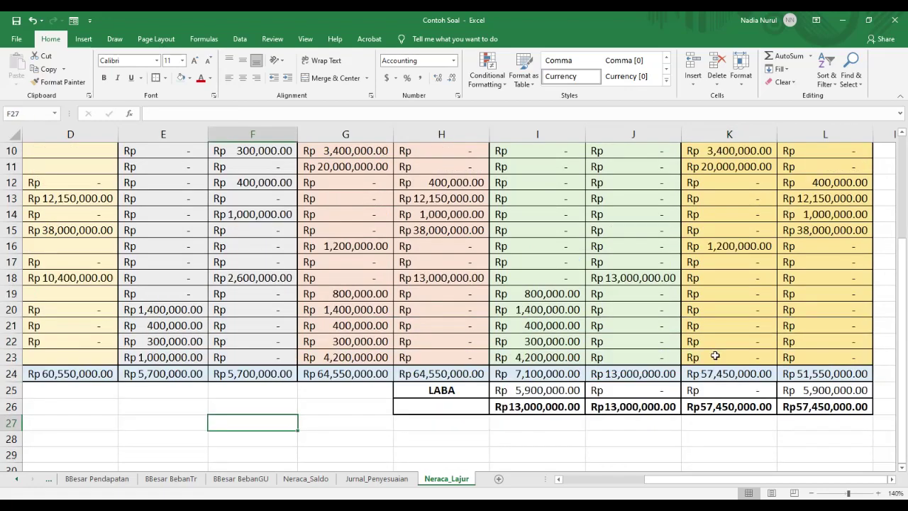
- Review the completed Neraca_Lajur sheet and its Laba/Rugi columns as the source for the LK_LabaRugi report starting at A6
ctrl+scroll(711, 337, down, 4)
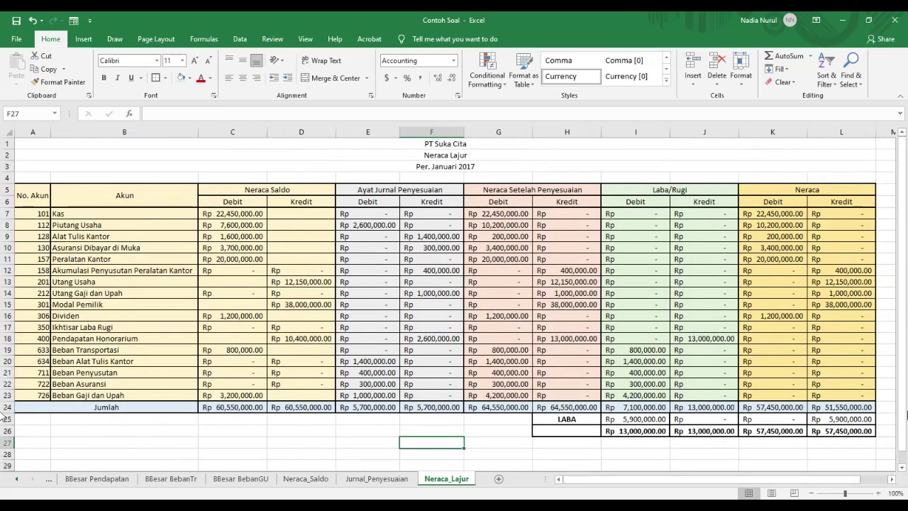
click(886, 451)
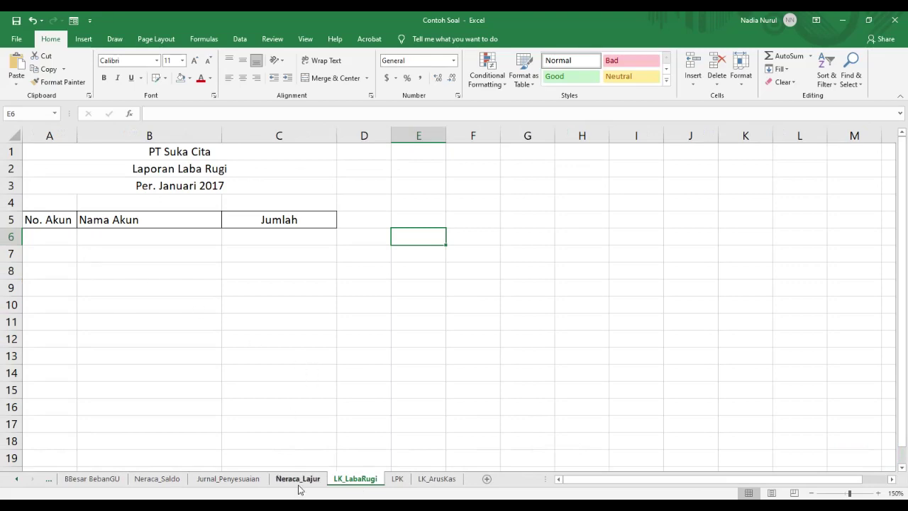
click(297, 479)
drag(677, 190, 702, 410)
click(61, 237)
click(298, 479)
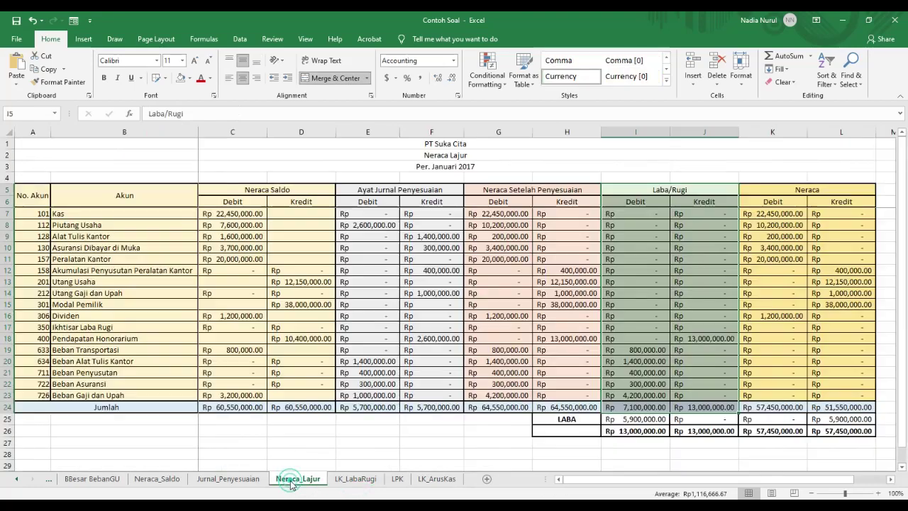
- Copy the account numbers and names in A18:B23 of Neraca_Lajur to A6 of LK_LabaRugi and remove their fill colour
click(680, 367)
drag(698, 339, 47, 384)
drag(32, 338, 131, 395)
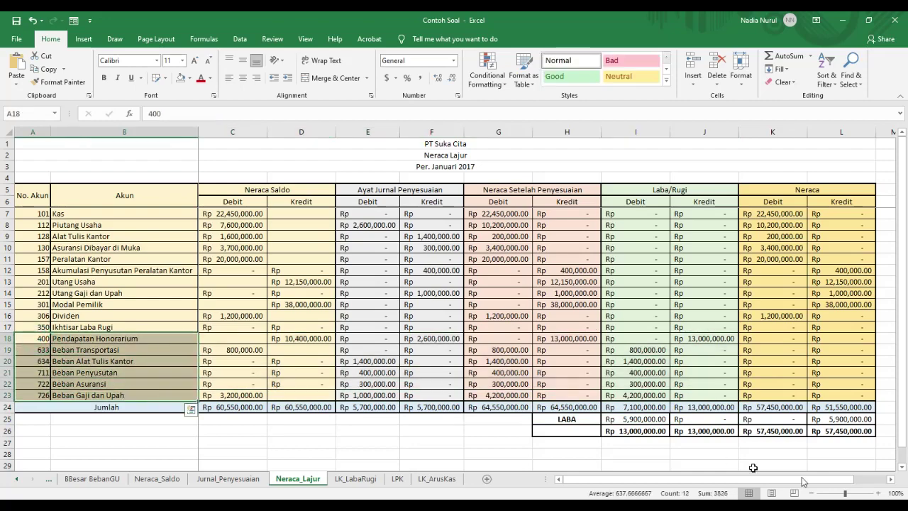
click(878, 493)
click(877, 493)
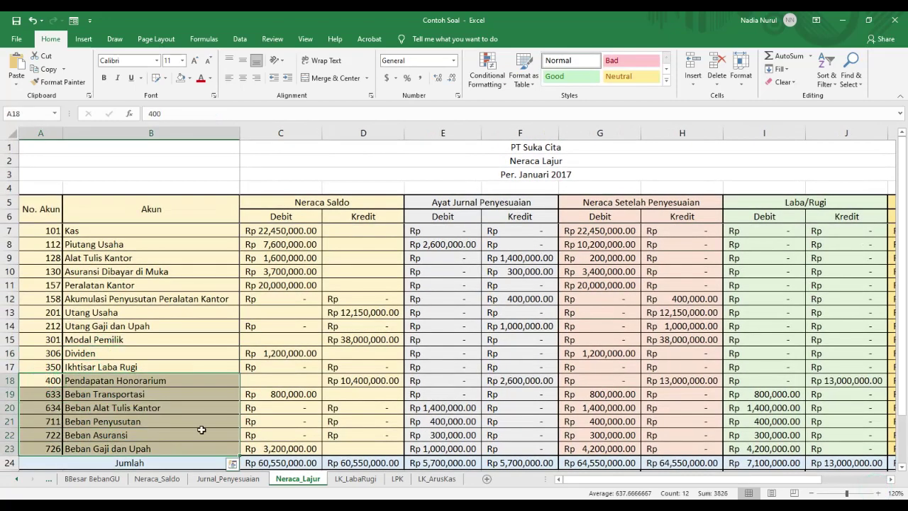
key(ctrl+c)
click(355, 479)
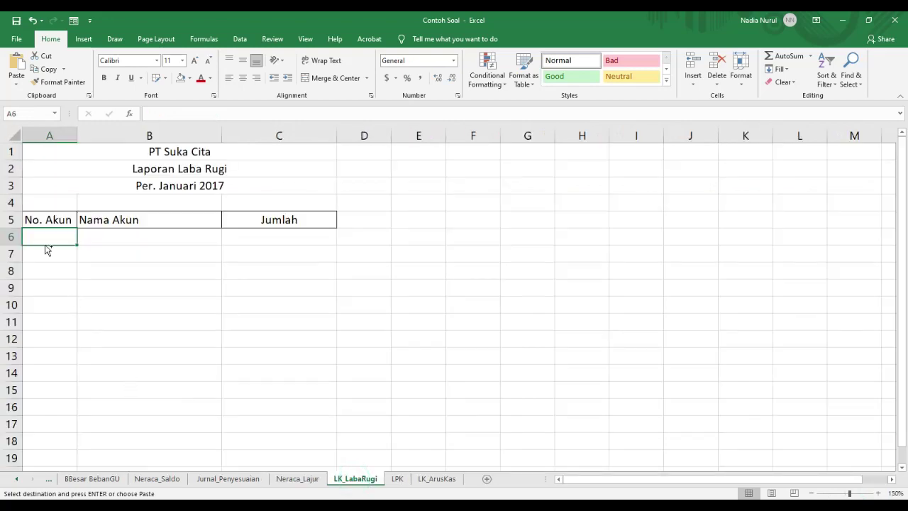
key(ctrl+v)
click(180, 78)
click(305, 338)
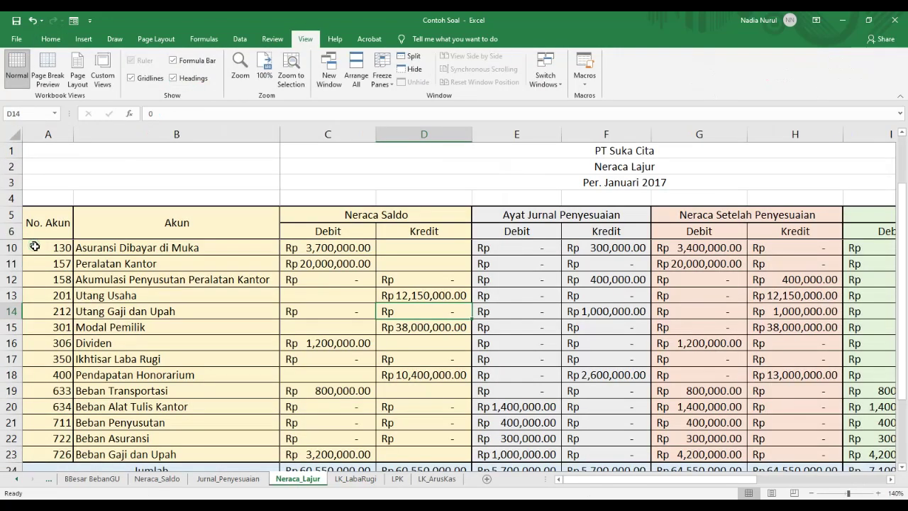
- Name the account data range of the worksheet table, ending at L23, Neraca_Lajur and return to the LK_LabaRugi sheet
drag(33, 243, 745, 424)
click(29, 114)
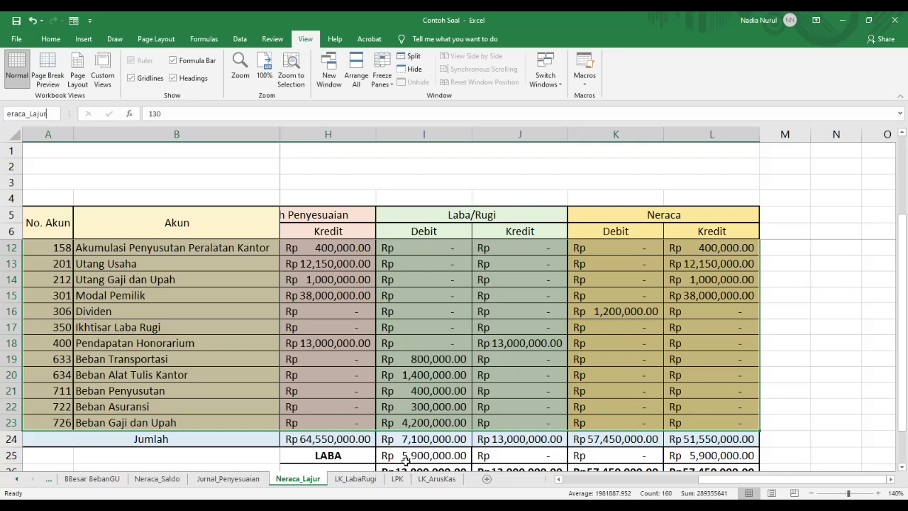
key(ctrl+Page_Down)
- Start a VLOOKUP formula in C6 with A6 as the lookup value and Neraca_Lajur as the table array
text(=vloo)
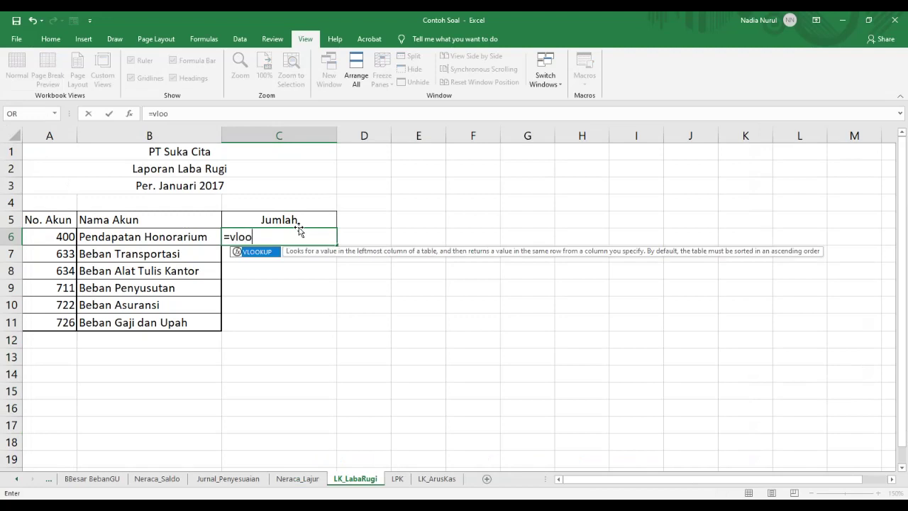
double_click(255, 252)
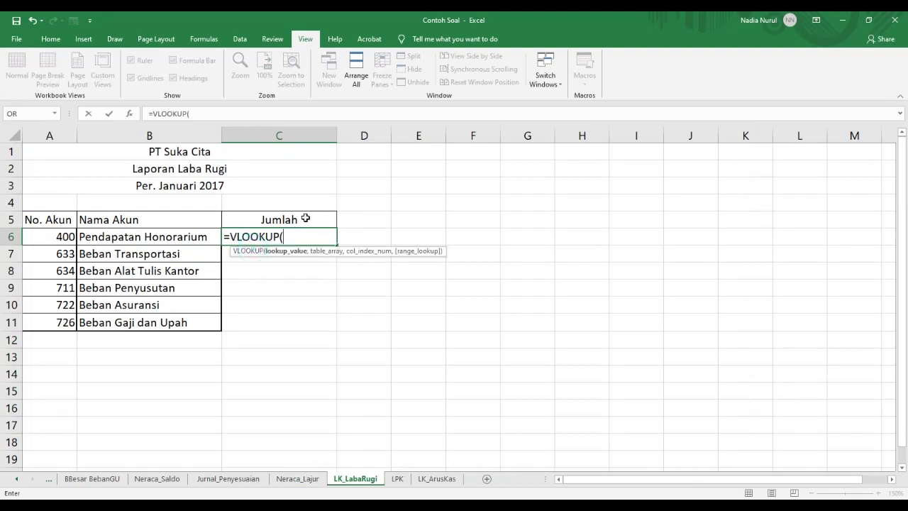
text())
click(50, 39)
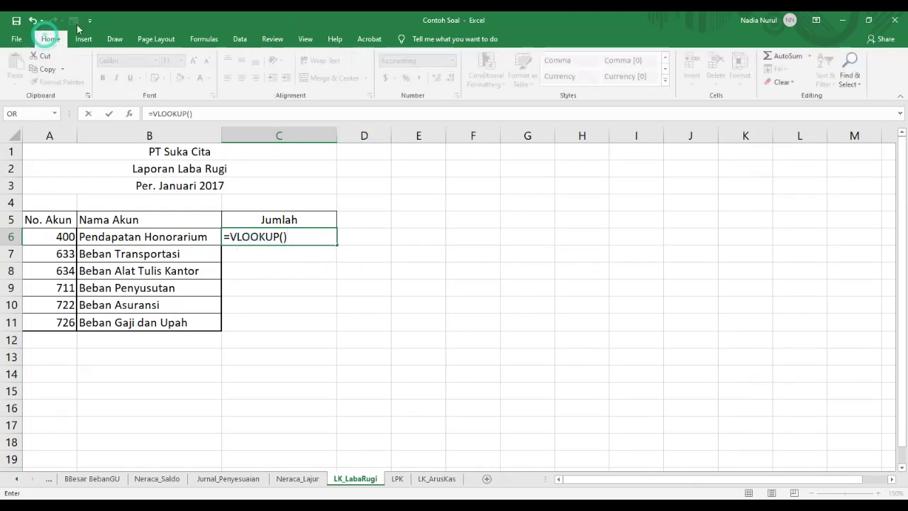
click(810, 56)
click(787, 139)
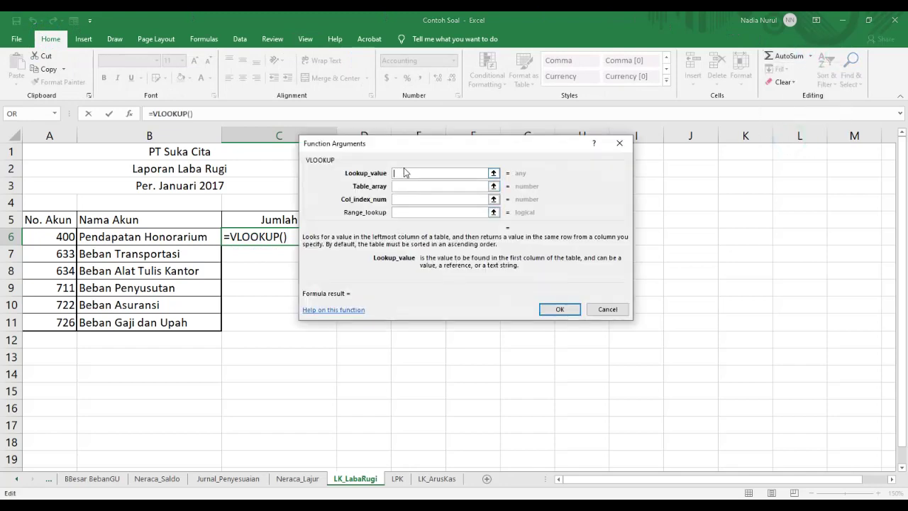
click(65, 237)
click(410, 187)
text(Neraca_L)
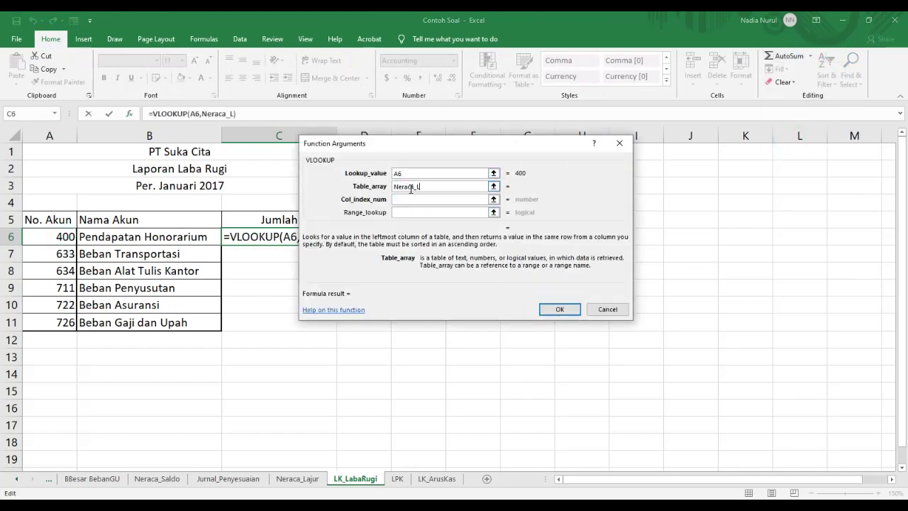
text(ajur)
- Count the columns along the Pendapatan Honorarium row of Neraca_Lajur to determine the column index for the lookup
click(426, 201)
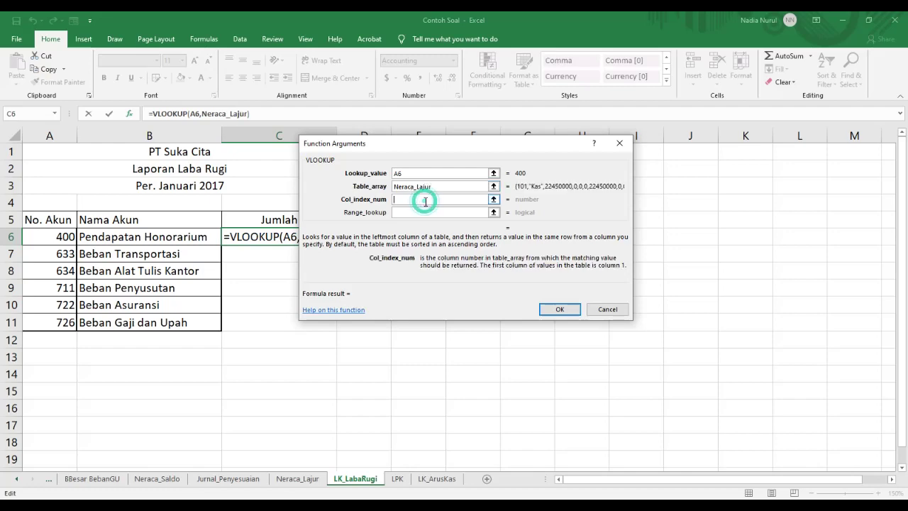
click(59, 326)
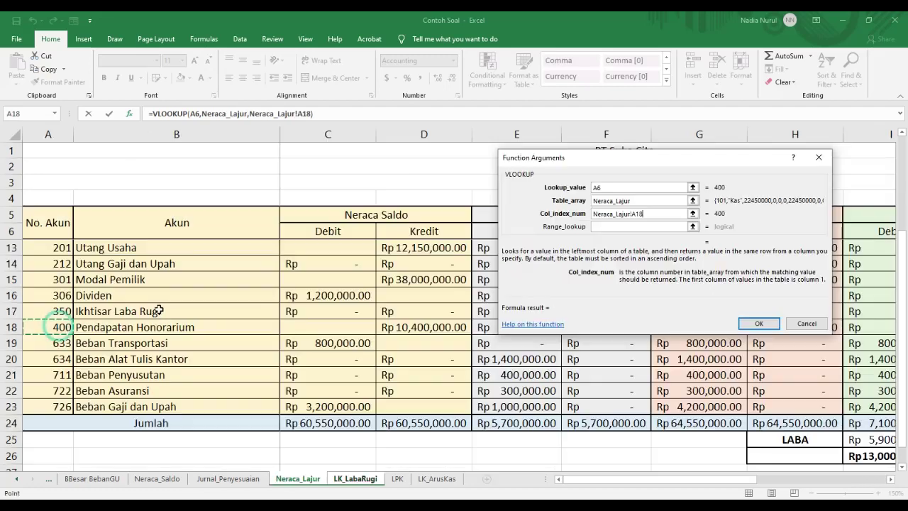
key(Right)
key(Right)
key(Right)
key(Right)
key(Right)
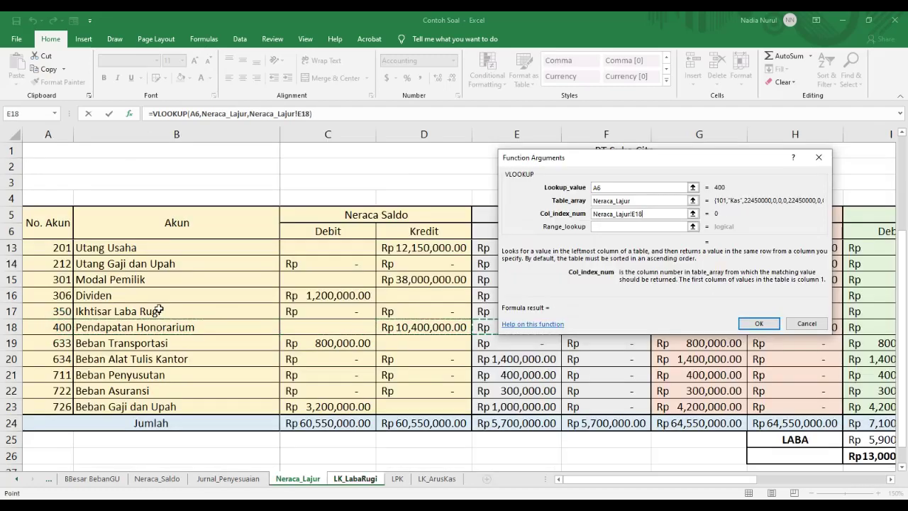
drag(585, 156, 232, 95)
key(Right)
key(Right)
- Complete the C6 VLOOKUP with column index 8 and FALSE as the range lookup
drag(298, 153, 190, 153)
text(8)
click(265, 165)
text(false)
key(Return)
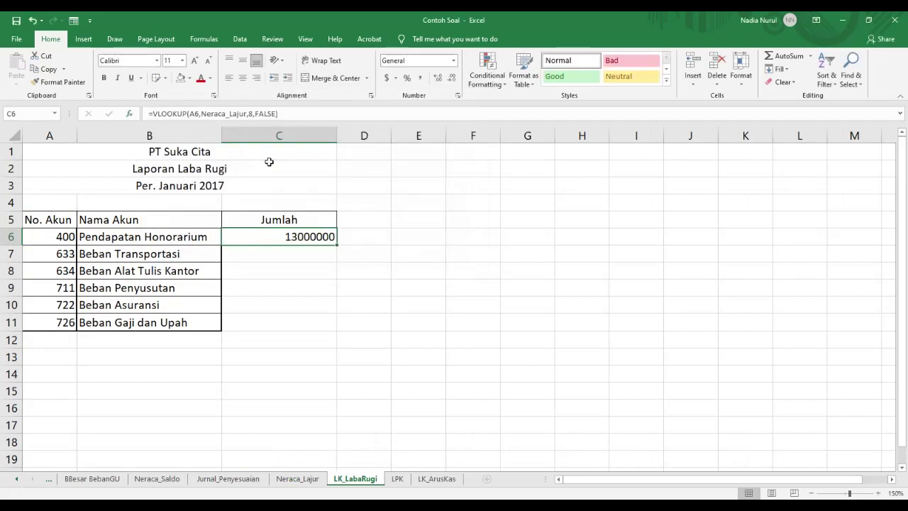
- Format column C with the Rp Indonesian accounting format
click(322, 135)
click(386, 77)
click(395, 77)
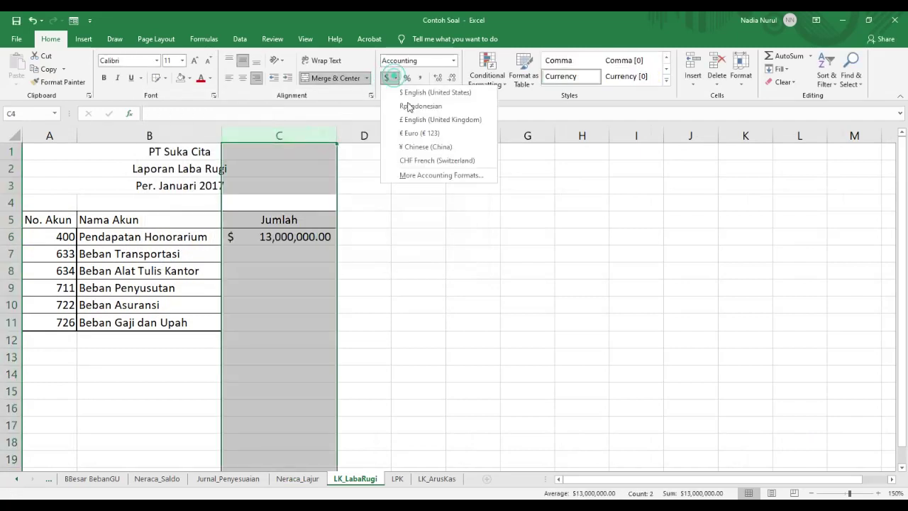
click(419, 106)
- Fill the C6 formula down to C7 and change the column index in C7 to 7
click(298, 252)
click(316, 236)
drag(339, 237, 338, 255)
double_click(375, 254)
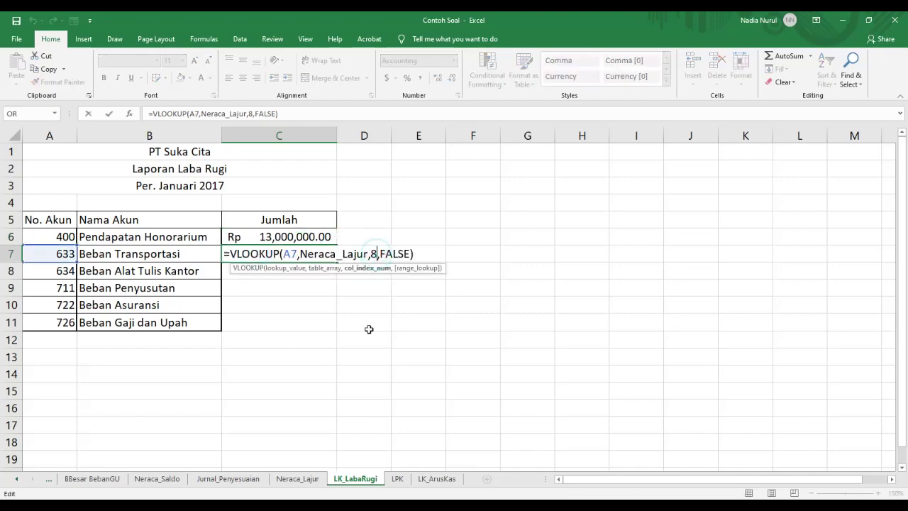
key(BackSpace)
text(7)
key(Return)
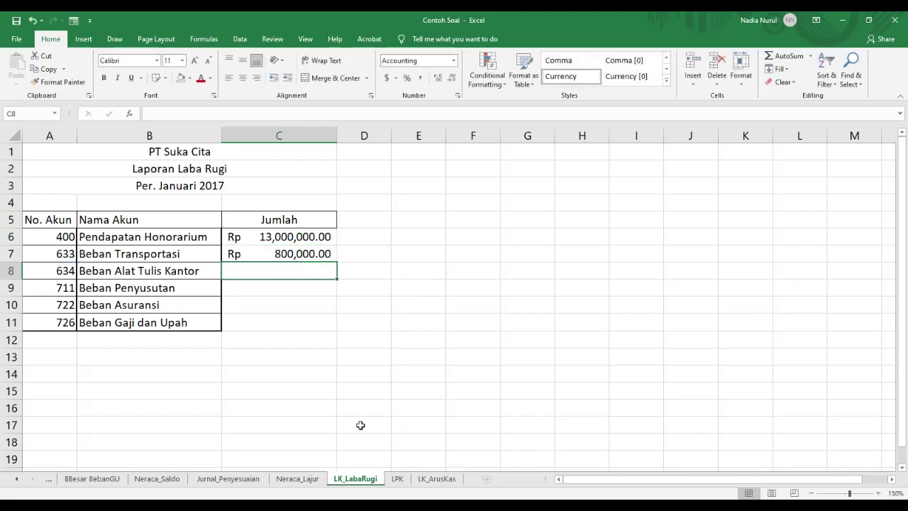
- Check the adjusted debit amounts of the Beban accounts on Neraca_Lajur and fill the C7 formula down to C11
click(298, 478)
drag(660, 343, 659, 405)
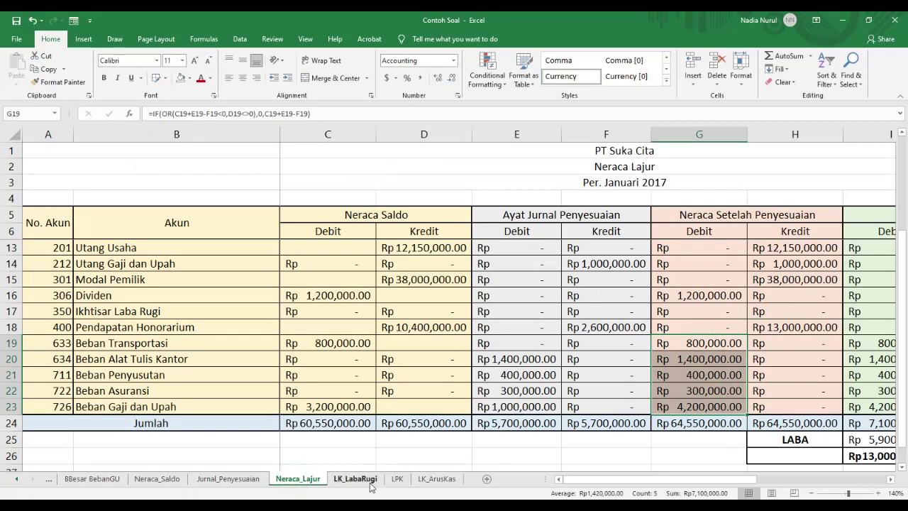
click(356, 479)
drag(336, 265, 332, 334)
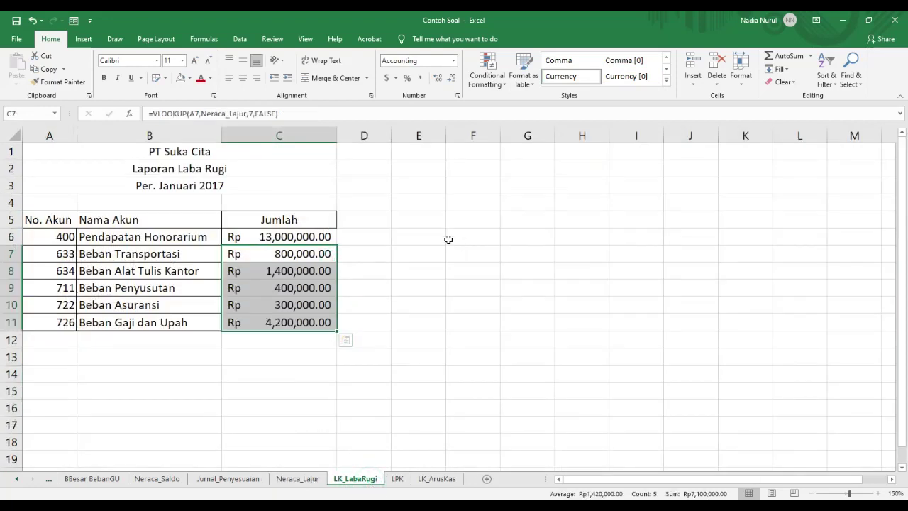
- Insert one blank row above Pendapatan Honorarium and two blank rows above Beban Transportasi
click(66, 236)
click(693, 79)
click(720, 111)
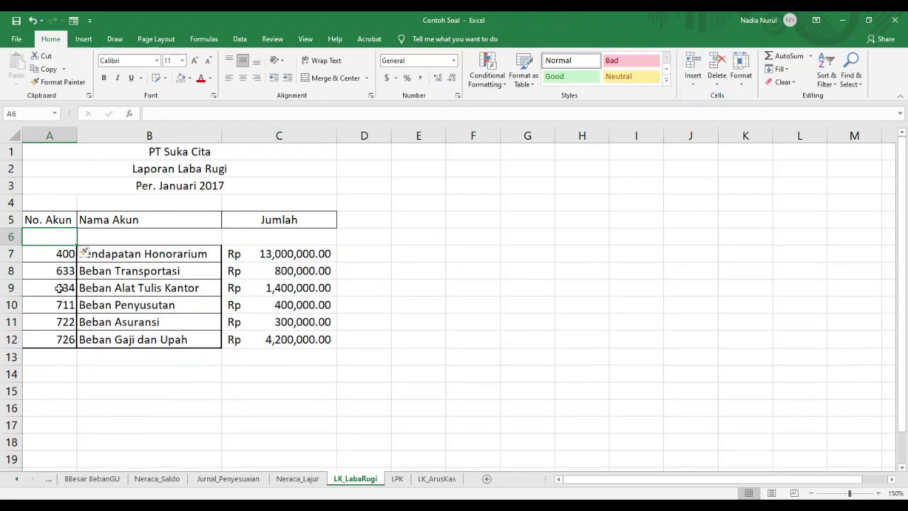
click(60, 270)
click(693, 79)
click(720, 111)
click(693, 80)
click(720, 111)
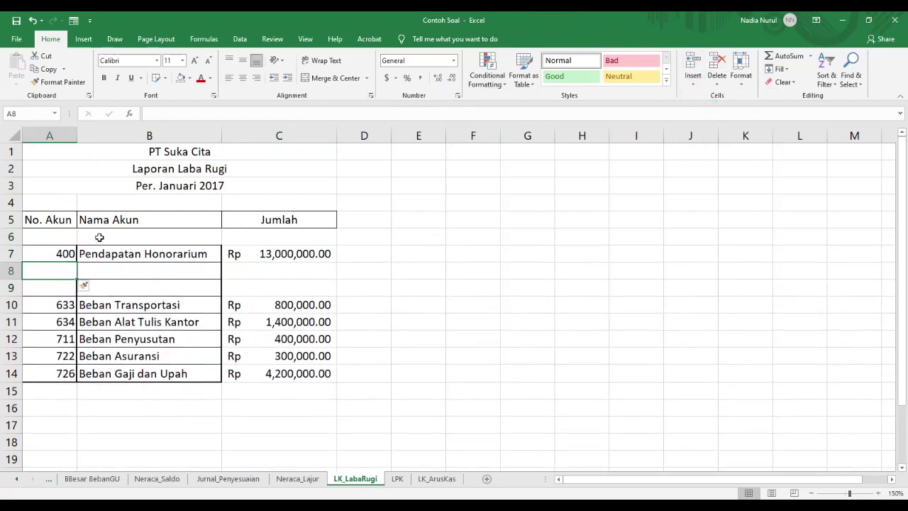
- Enter the heading Pendapatan in B6 and indent Pendapatan Honorarium beneath it
click(162, 236)
text(Pendapatan)
key(Delete)
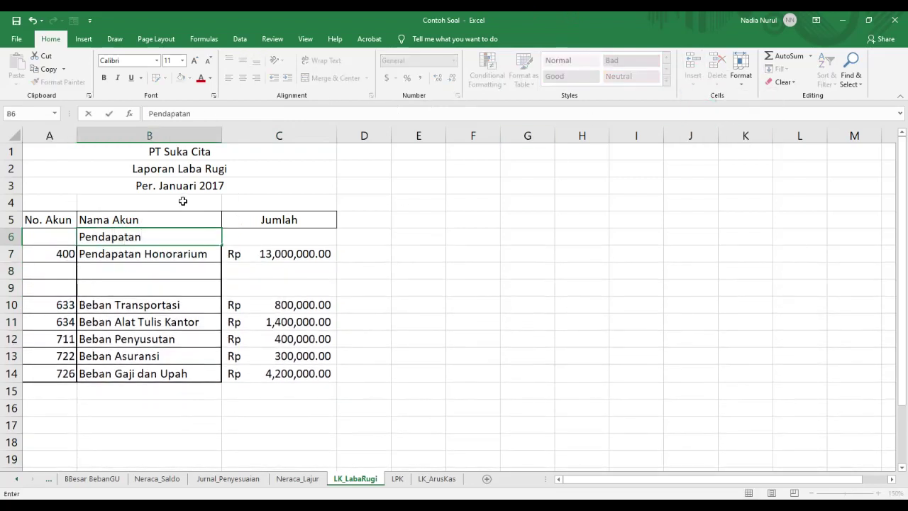
key(Return)
click(282, 79)
- Enter the label Total Pendapatan in B8
click(134, 274)
text(Total Pendapatan)
key(Return)
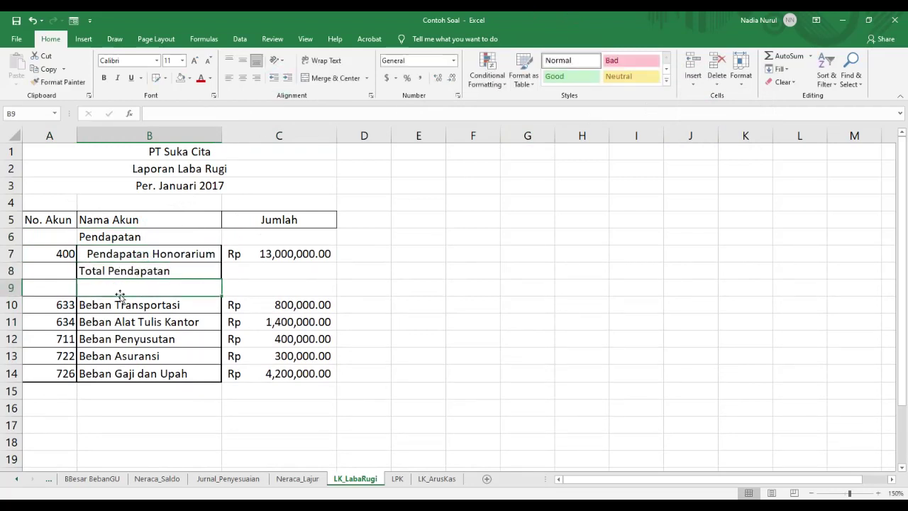
click(162, 388)
text(Beba)
key(BackSpace)
key(BackSpace)
key(BackSpace)
key(BackSpace)
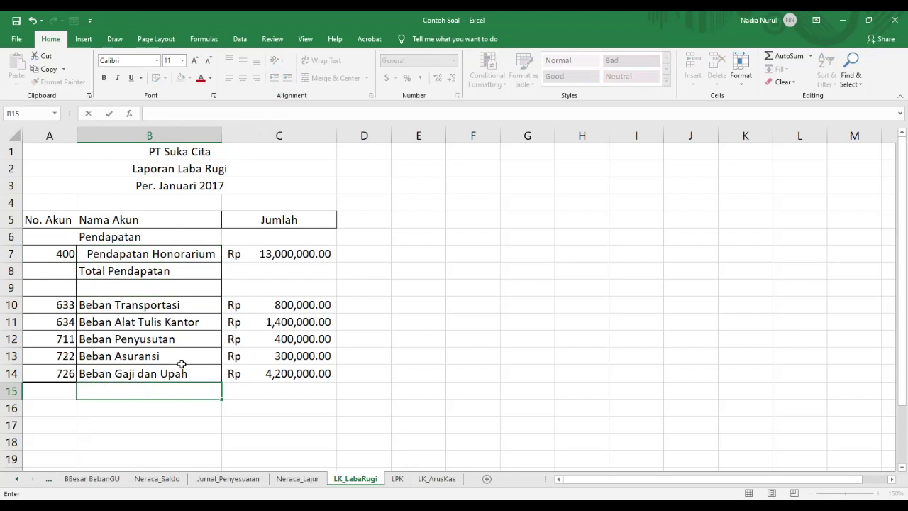
- Enter the heading Beban in B9, directly above Beban Transportasi
key(Up)
key(Up)
key(Up)
key(Up)
key(Up)
key(Up)
text(Beb)
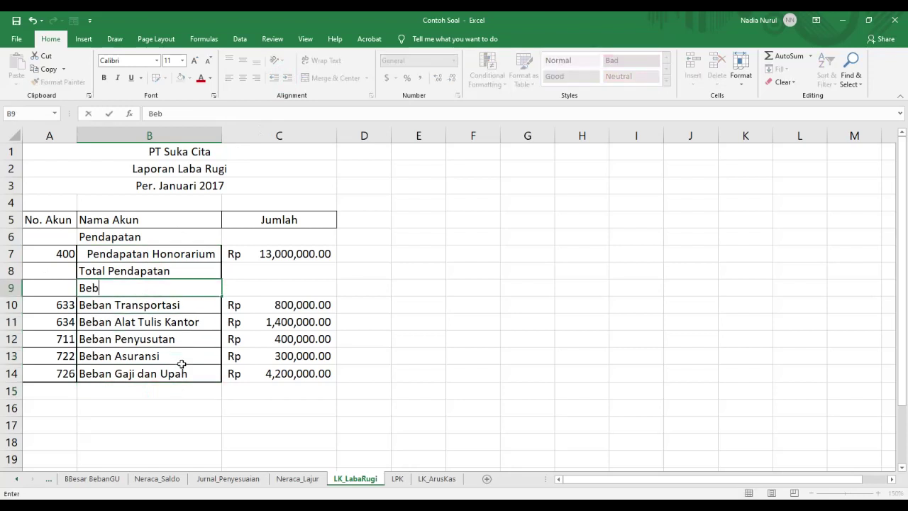
key(Return)
- Insert a blank row above the Beban heading and shrink it to a thin spacer row
key(Up)
click(693, 83)
click(724, 112)
drag(12, 296, 10, 285)
- Enter the label Total Beban in B16, below Beban Gaji dan Upah
key(Down)
key(Down)
key(Down)
key(Down)
key(Down)
key(Down)
key(Down)
text(Total Beban')
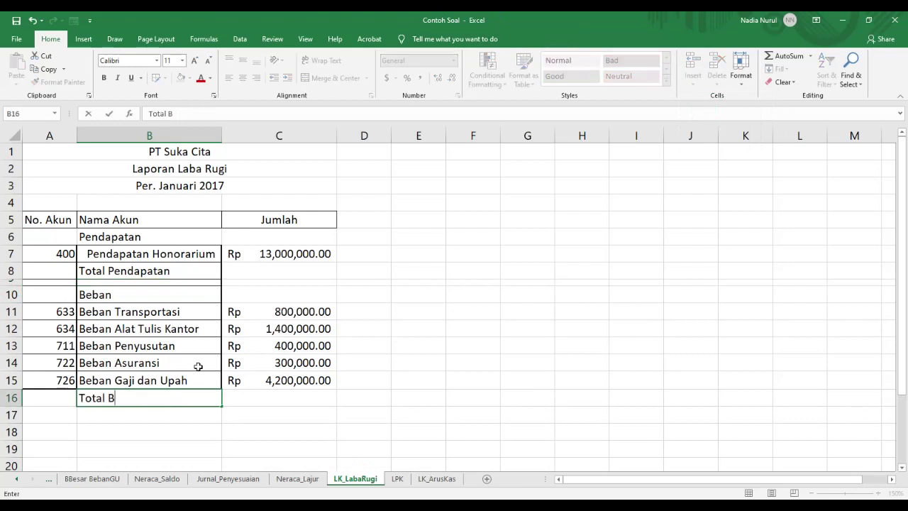
key(Return)
- Indent the five Beban account names in B11:B15 by one level
drag(161, 312, 163, 381)
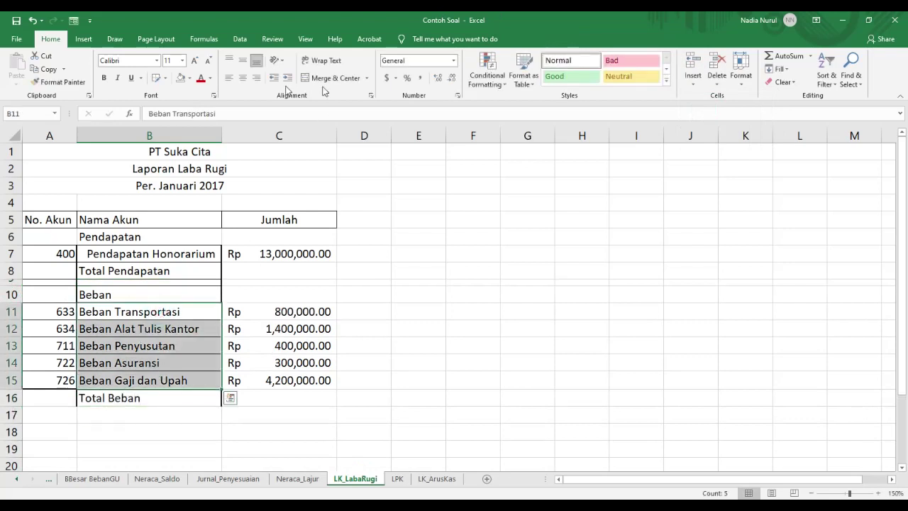
click(288, 77)
click(268, 327)
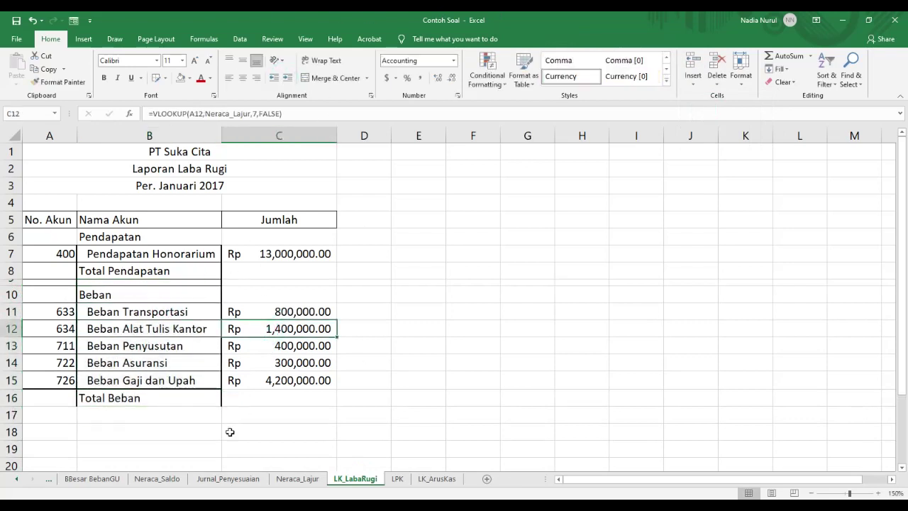
- Make the Total Pendapatan amount in C8 refer to the Pendapatan Honorarium amount in C7
click(262, 271)
text(=)
key(Up)
key(Return)
- Calculate Total Beban in C16 as the SUM of C11:C15 and shrink row 17 to a thin spacer row
click(296, 397)
text(=sum()
key(Up)
key(shift+Up)
key(shift+Up)
key(shift+Up)
key(shift+Up)
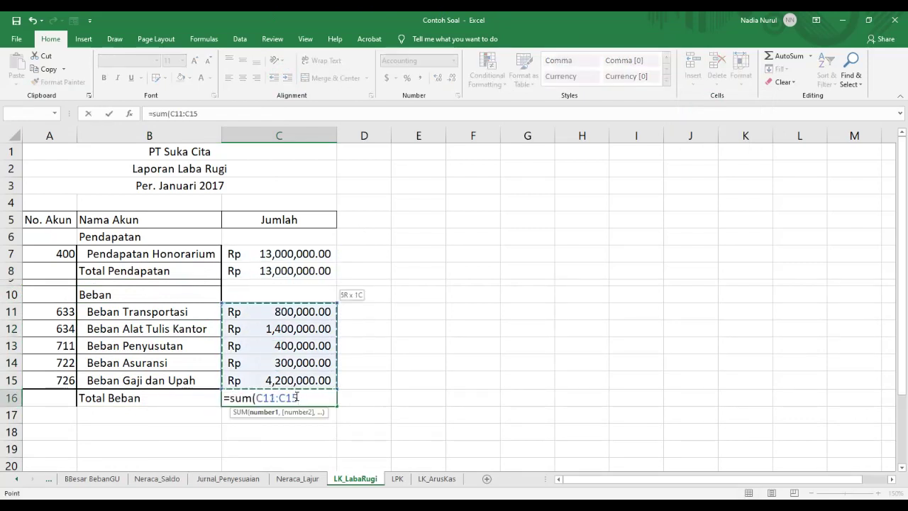
key(Return)
drag(17, 424, 18, 408)
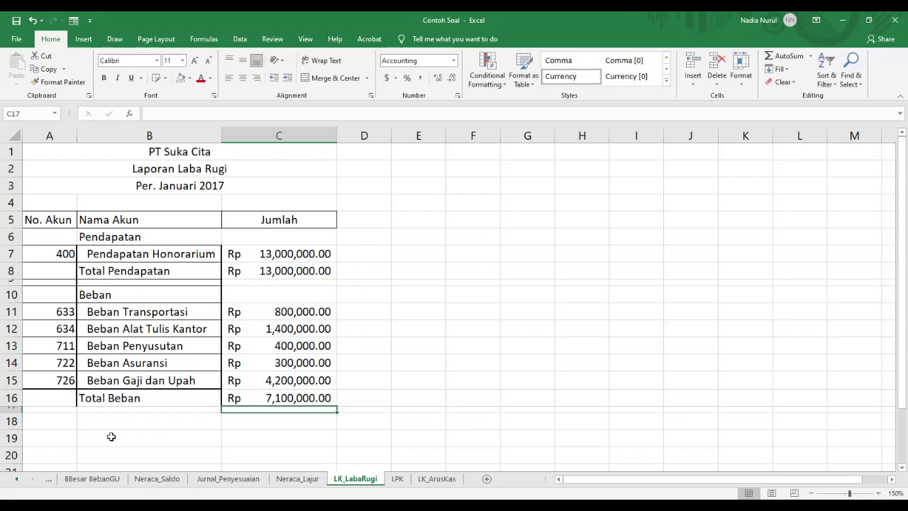
- Label B18 Laba Rugi and calculate its amount in C18 with =C8-C16
click(92, 424)
text(Laba Rugi)
key(Tab)
text(=)
click(296, 268)
text(-)
click(290, 395)
key(Return)
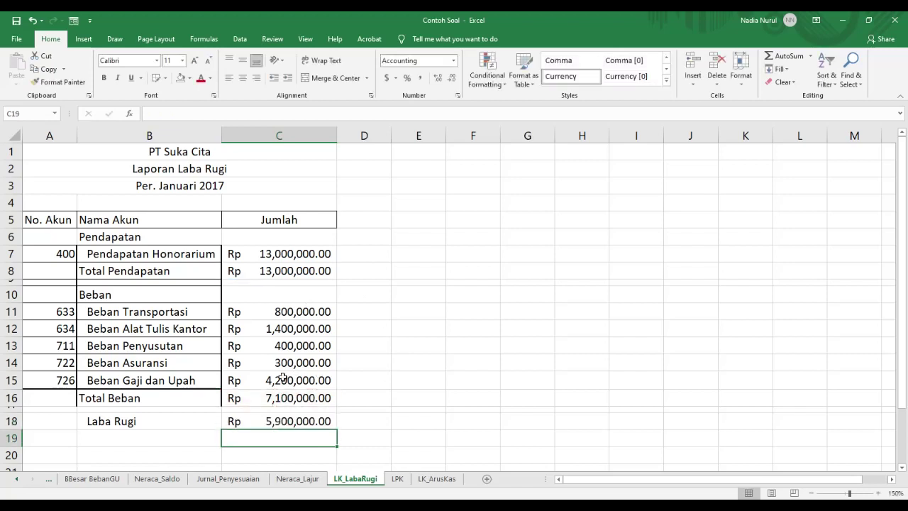
- Replace the Laba Rugi label in B18 with an IF function and open its function arguments
key(Left)
key(Up)
double_click(152, 425)
key(BackSpace)
key(BackSpace)
key(BackSpace)
key(BackSpace)
key(BackSpace)
key(BackSpace)
key(BackSpace)
key(BackSpace)
key(BackSpace)
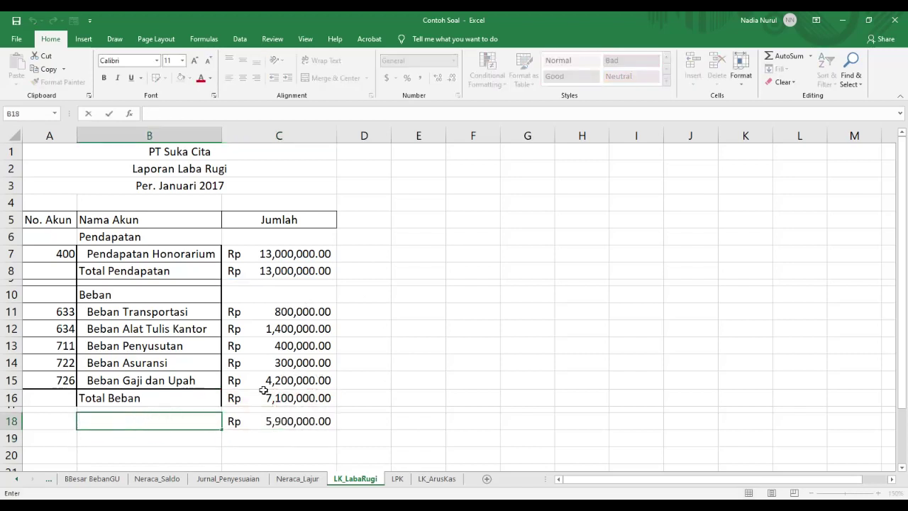
text(=if())
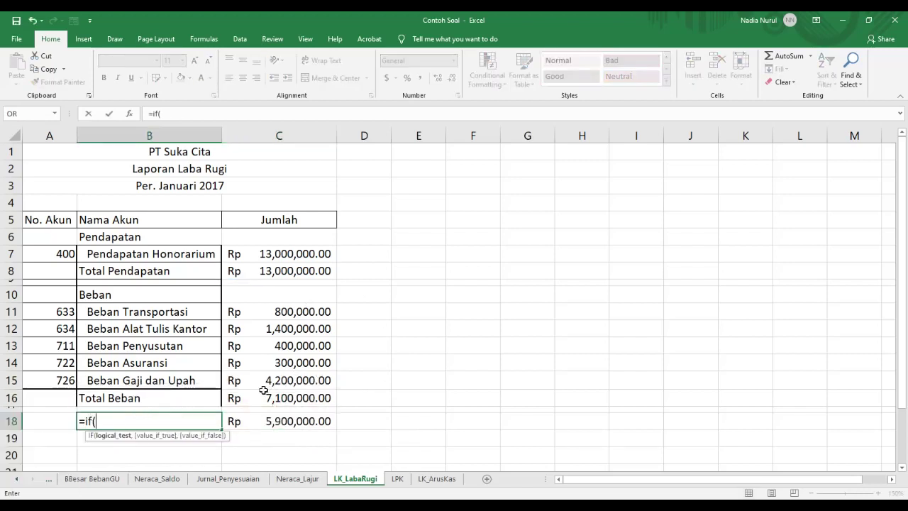
click(811, 56)
click(806, 139)
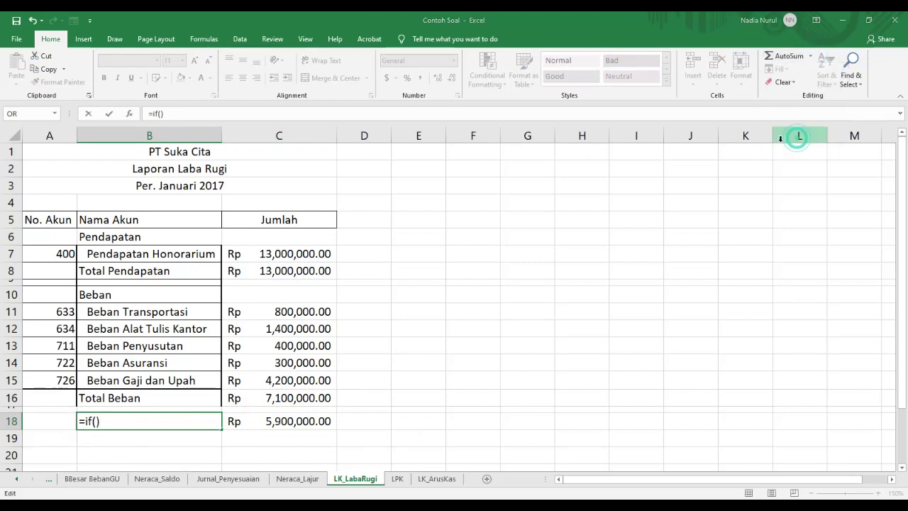
- Set the IF in B18 to test C18<0, returning "RUGI" if true and "LABA BERSIH" if false
click(290, 421)
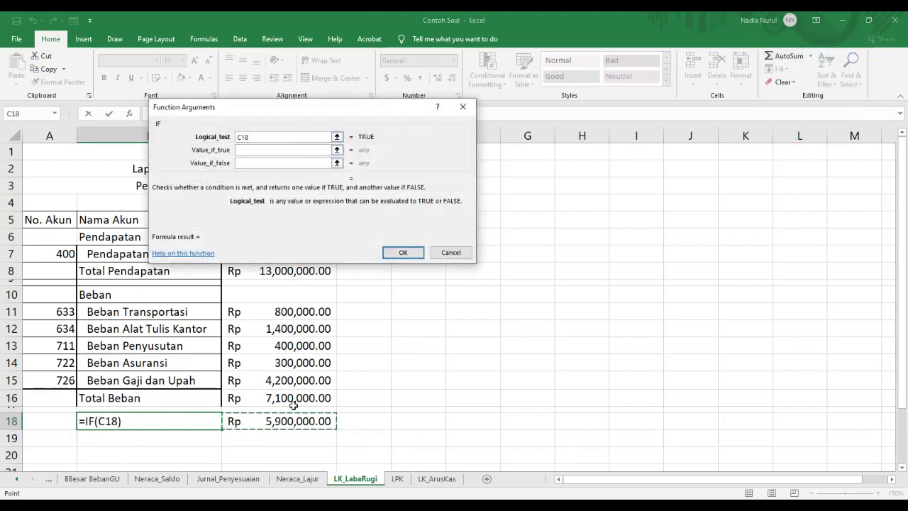
text(<0)
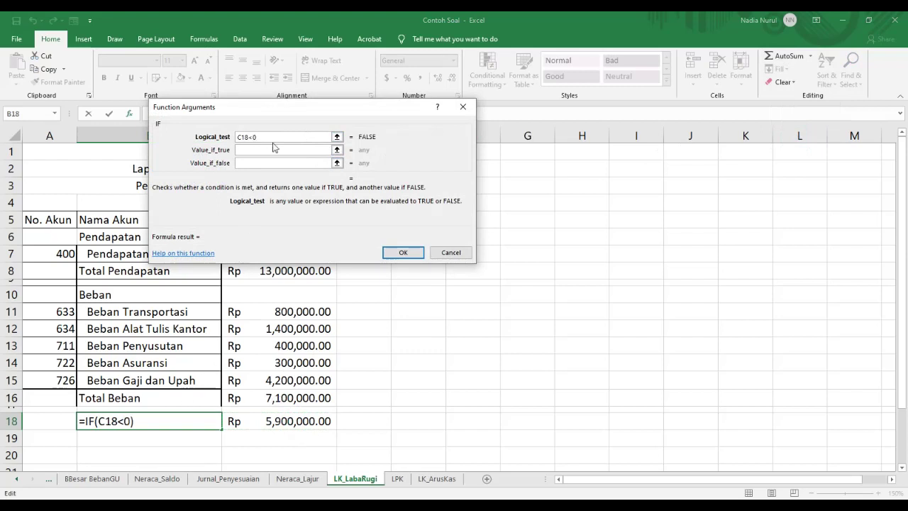
click(273, 148)
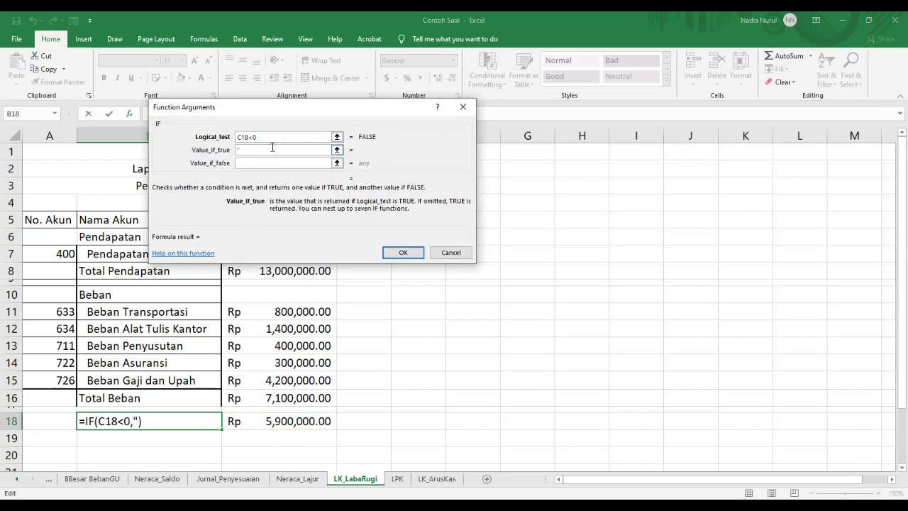
text("RUGI")
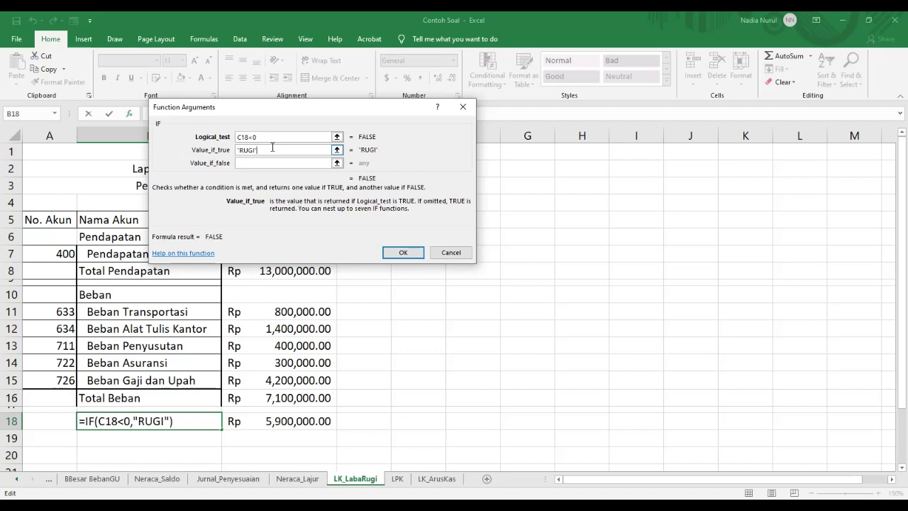
click(272, 163)
text(")
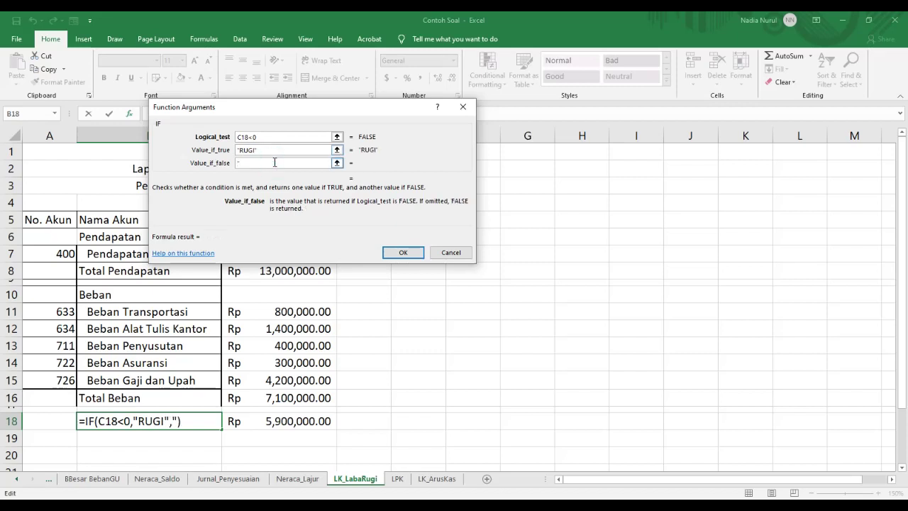
text(LABA BERSIH")
key(Return)
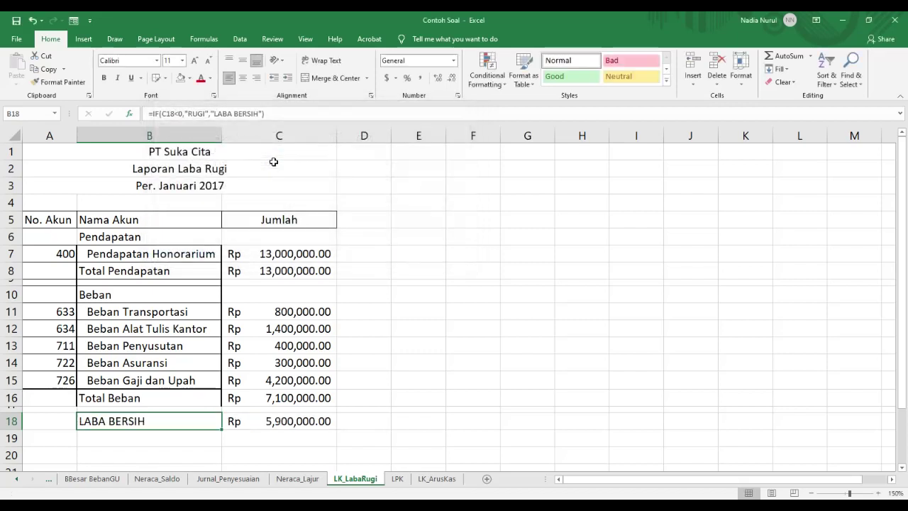
click(300, 421)
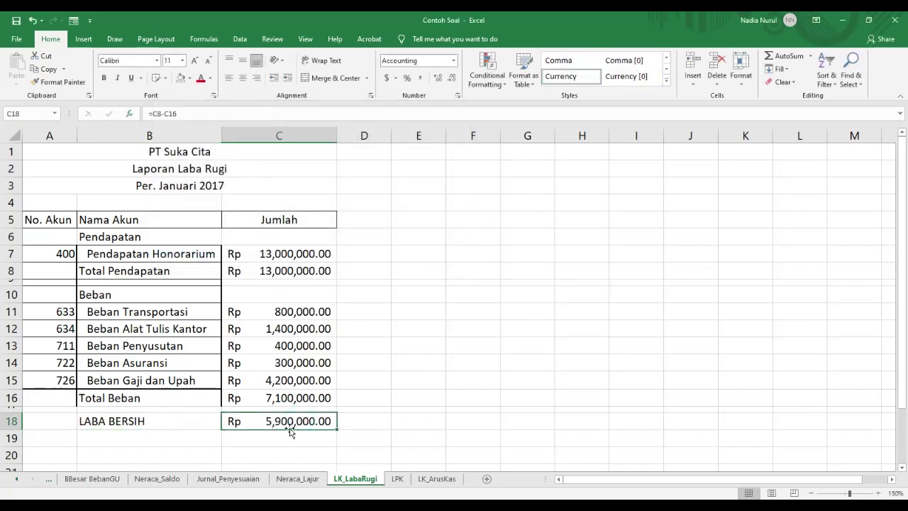
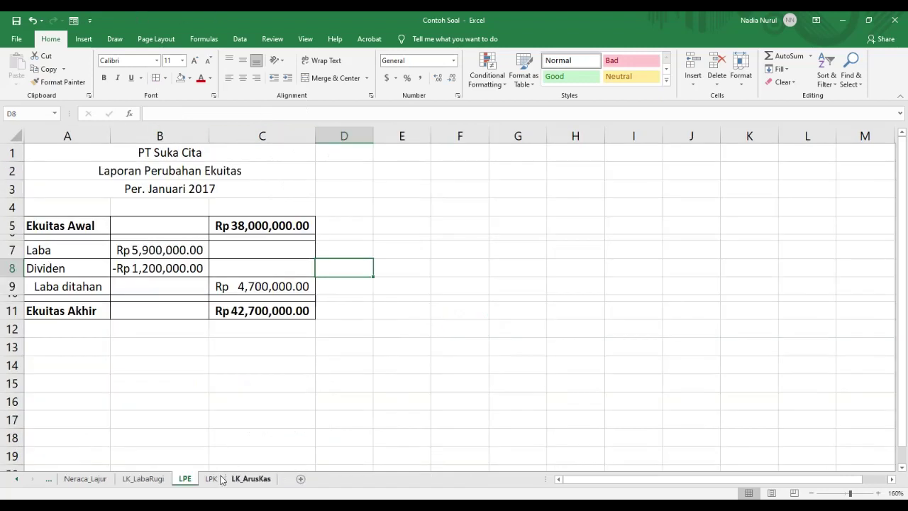
- Open the LPK sheet and review its No. Akun, Asset and Jumlah column headings
click(208, 478)
drag(106, 225, 162, 227)
click(162, 244)
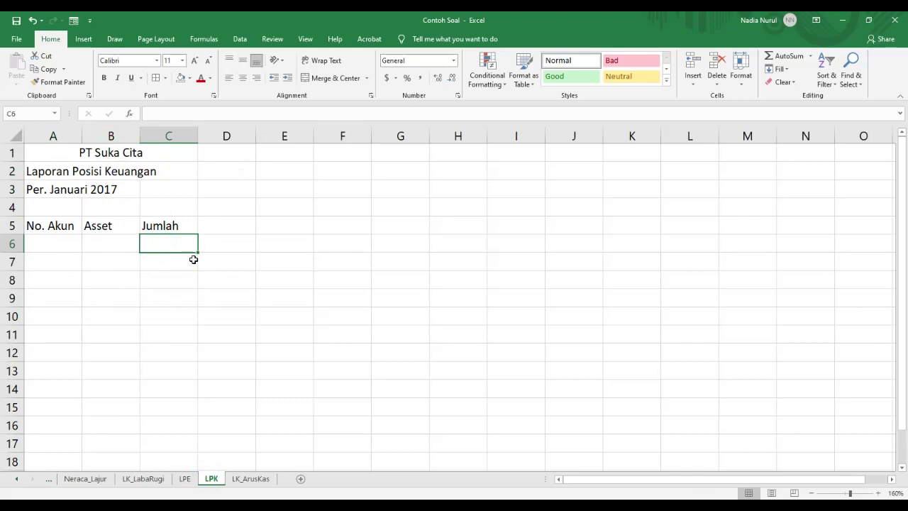
click(53, 229)
click(107, 226)
click(163, 228)
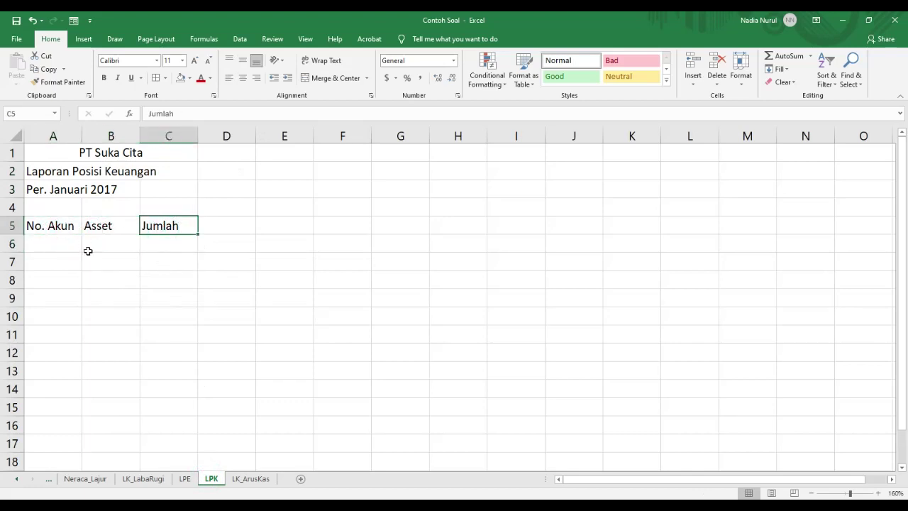
- Copy account numbers 101 to 158 from Neraca_Lajur into the No. Akun column of LPK, starting at A6
click(96, 480)
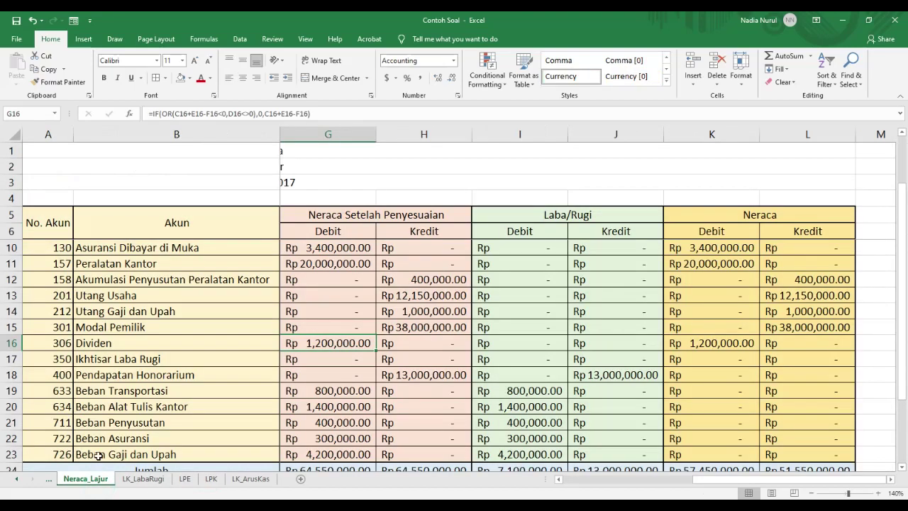
scroll(259, 293, up, 1)
drag(99, 246, 81, 327)
drag(45, 245, 48, 326)
key(ctrl+c)
click(211, 479)
click(69, 246)
key(ctrl+v)
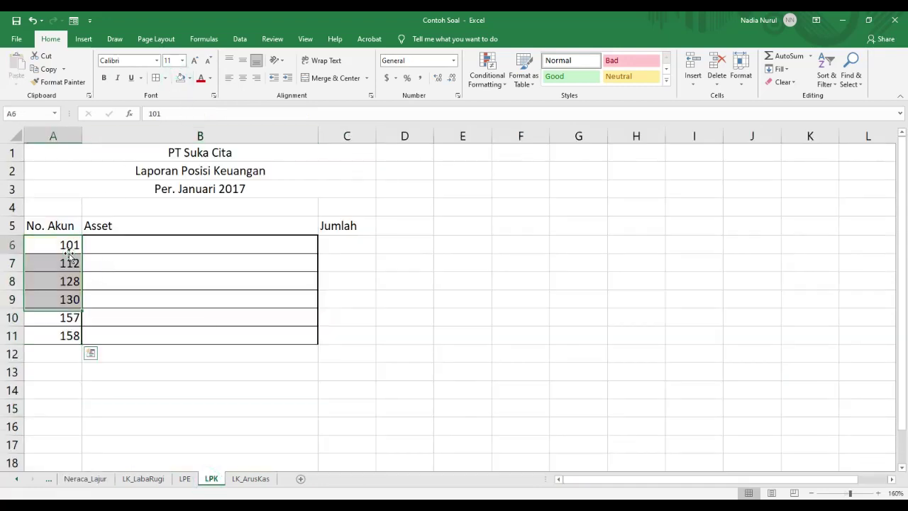
- Start a VLOOKUP formula in B6 of LPK and open its function arguments
click(121, 245)
text(=vlo)
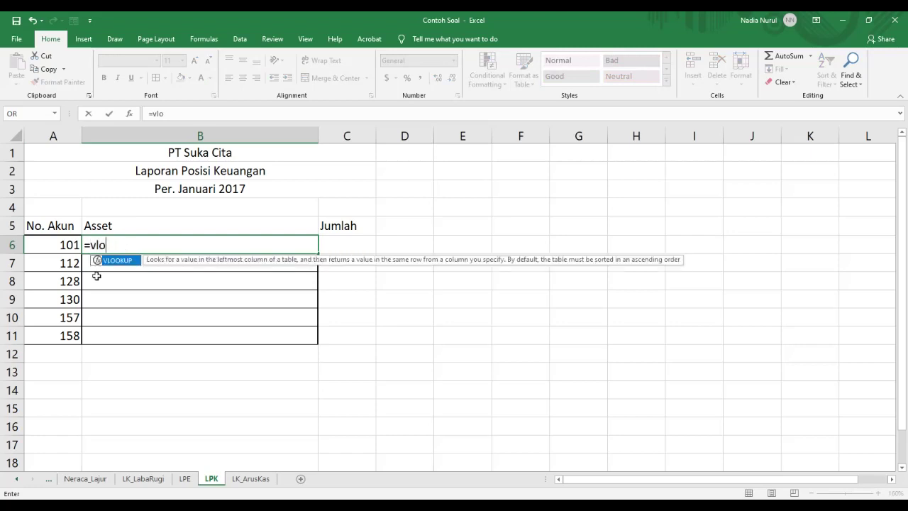
double_click(110, 260)
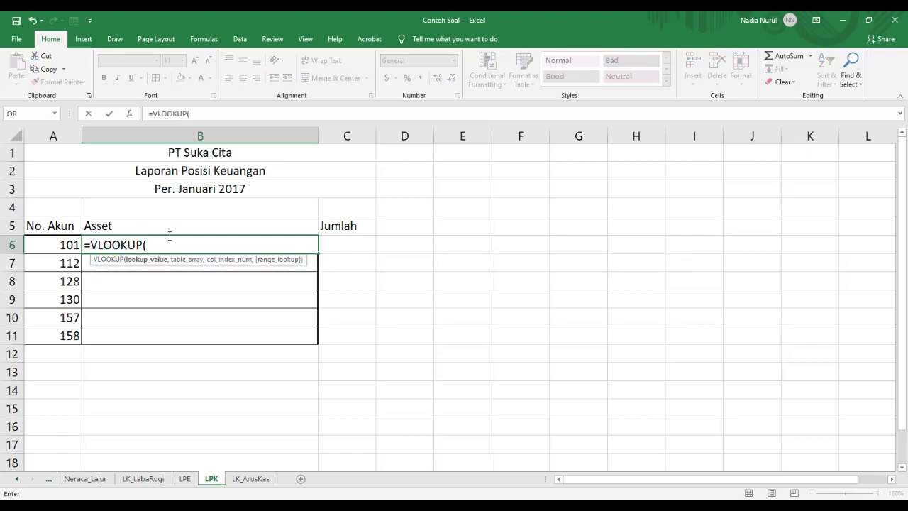
text())
click(809, 59)
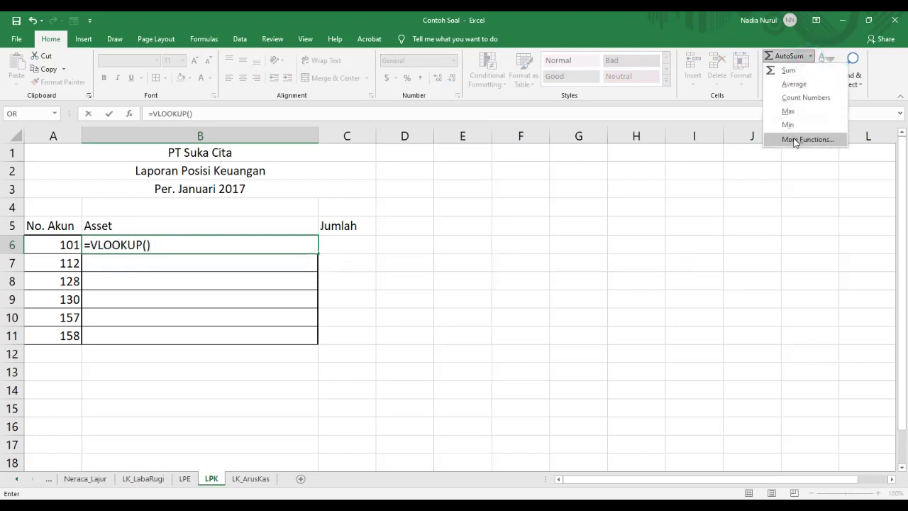
click(798, 137)
drag(347, 101, 545, 220)
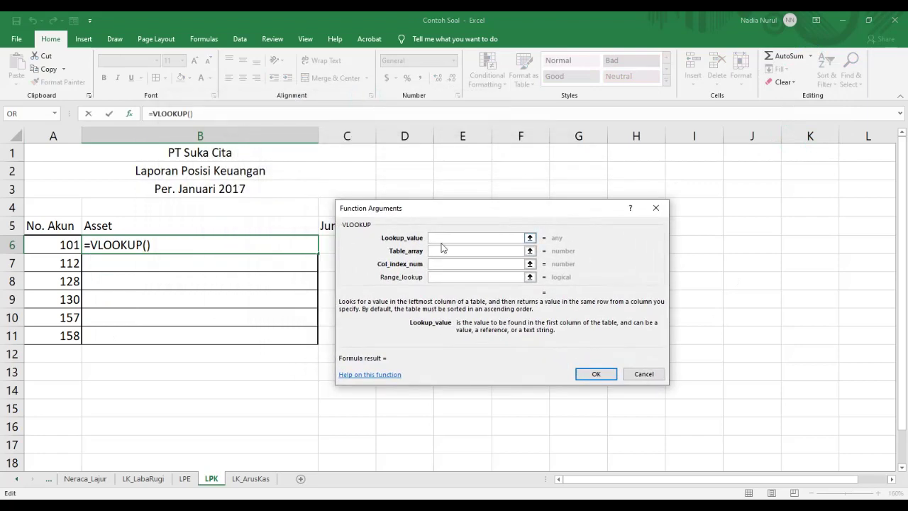
- Set the B6 VLOOKUP's lookup value to A6 and its table array to Neraca_Lajur
text(A6)
click(429, 251)
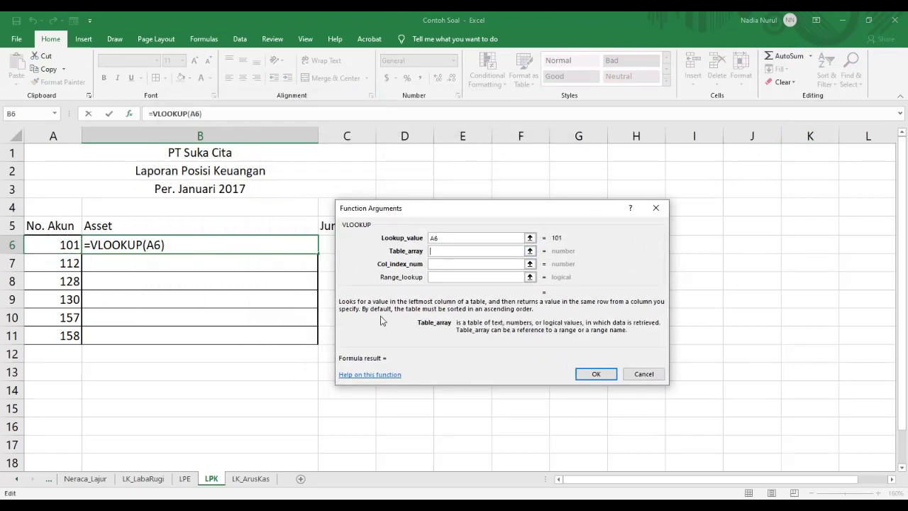
text(N)
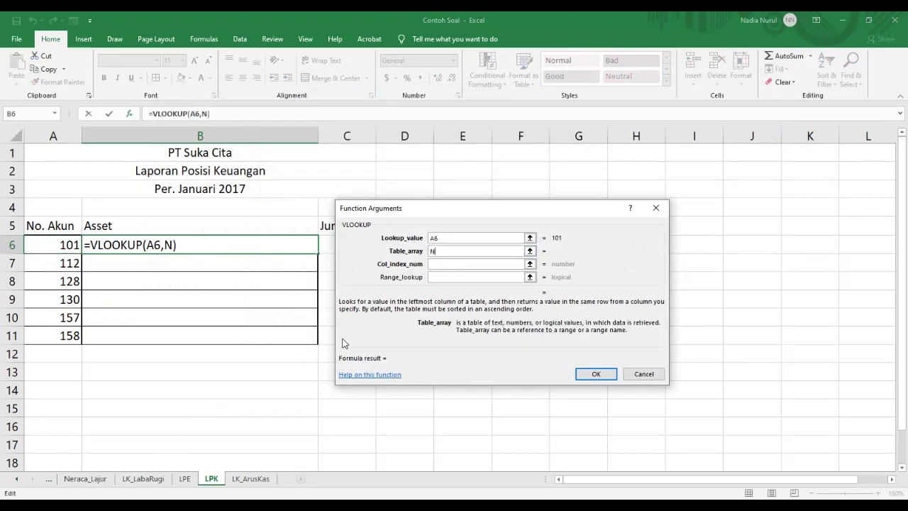
text(eraca_)
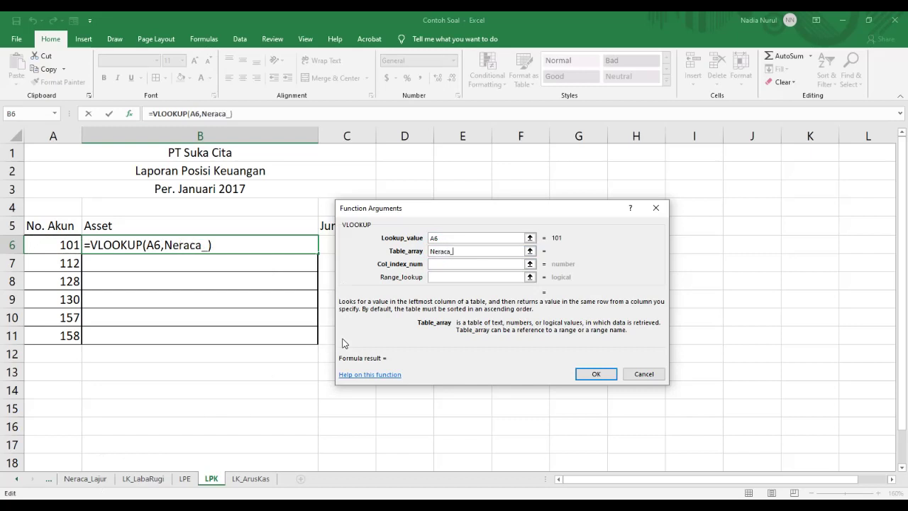
text(Lajur)
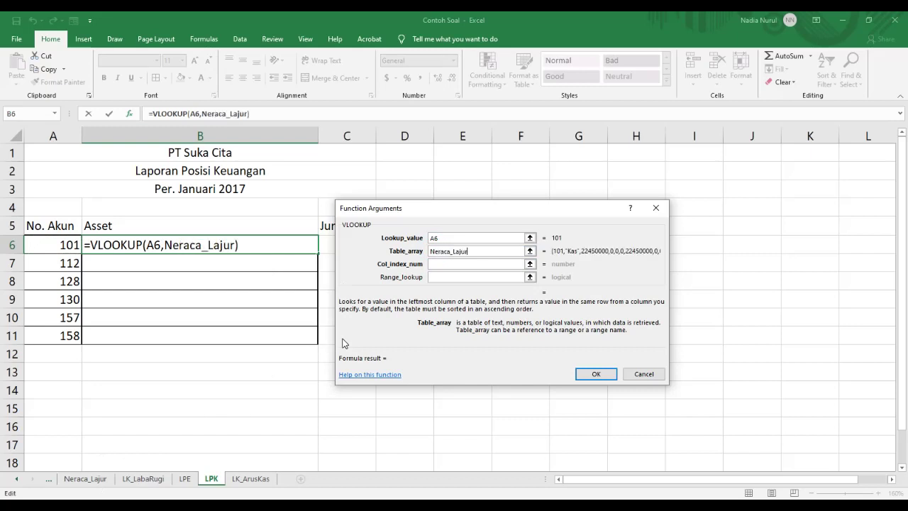
click(466, 264)
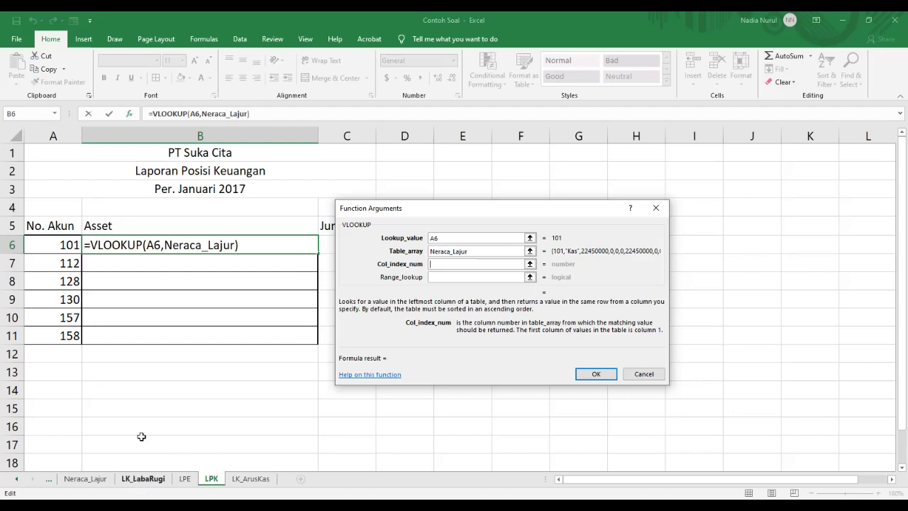
- Complete the B6 VLOOKUP with column index 2 and range lookup FALSE, and fill it down to B11
click(85, 478)
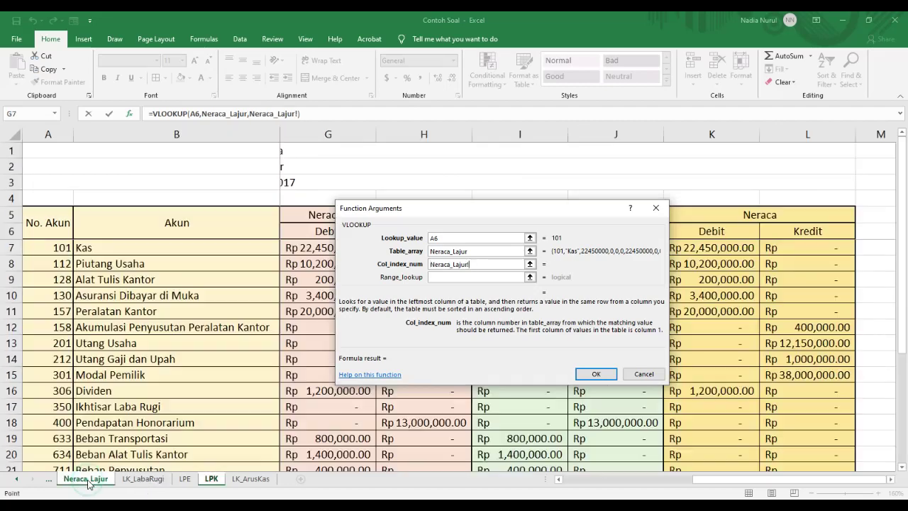
click(469, 277)
text(2)
click(479, 266)
text(A5:C11)
drag(489, 264, 406, 268)
text(2)
key(Tab)
text(false)
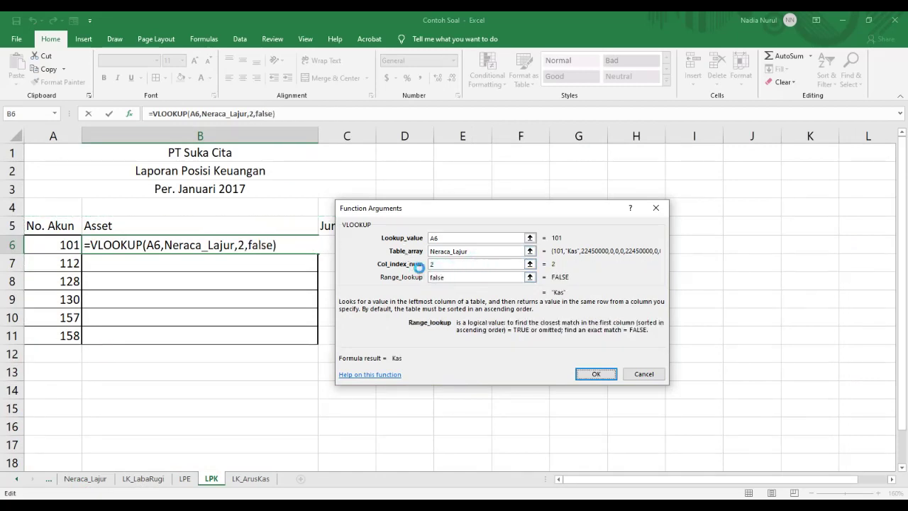
key(Return)
drag(320, 255, 298, 348)
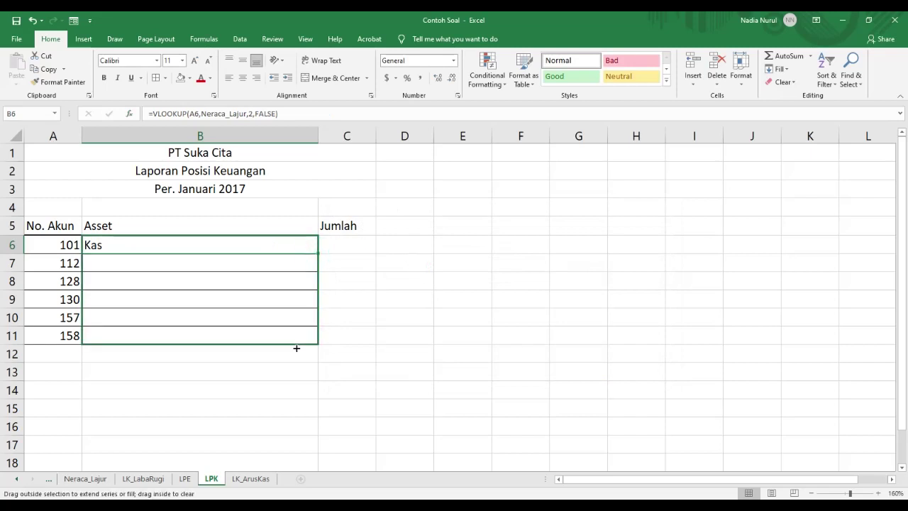
click(251, 273)
- Start a VLOOKUP in C6 with A6 as lookup value and neraca_lajur as table array
click(354, 245)
text(=vlooku)
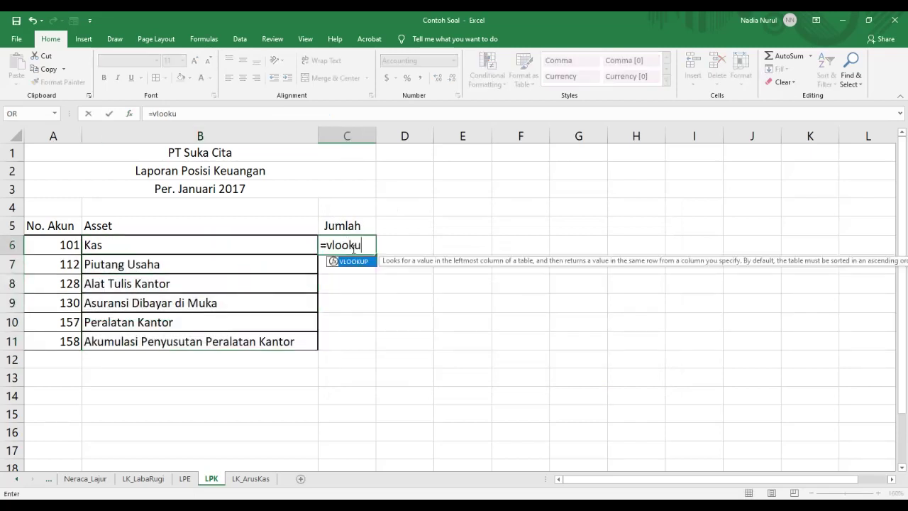
text(p())
click(810, 56)
click(780, 142)
click(68, 249)
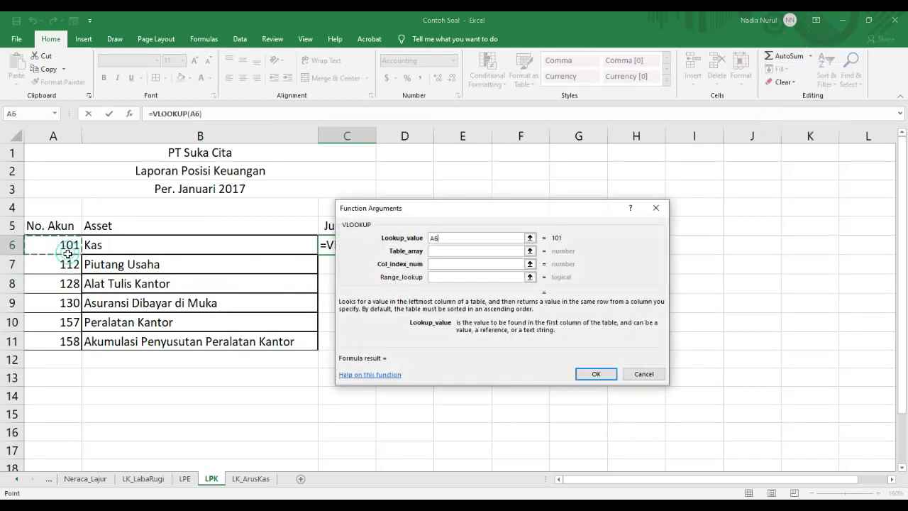
click(443, 250)
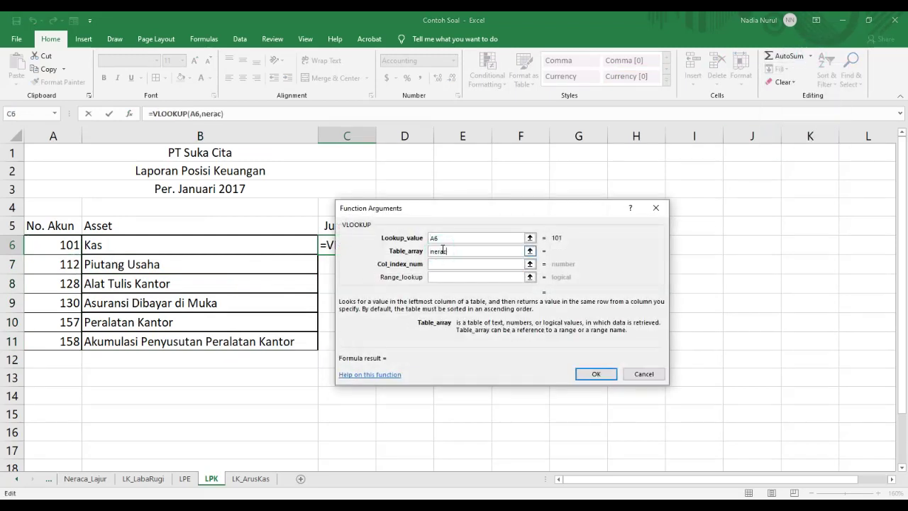
text(neraca_lajur)
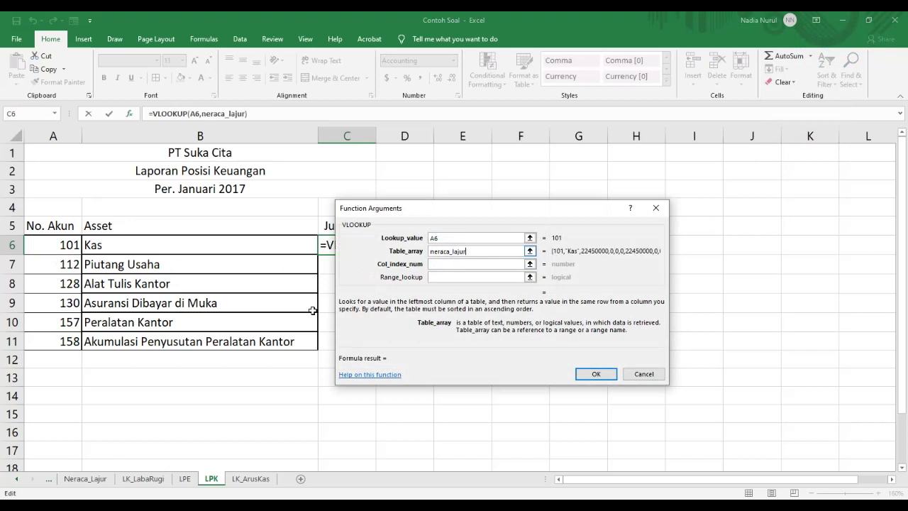
- Finish the C6 VLOOKUP with column index 7 and range lookup FALSE
click(448, 262)
text(7)
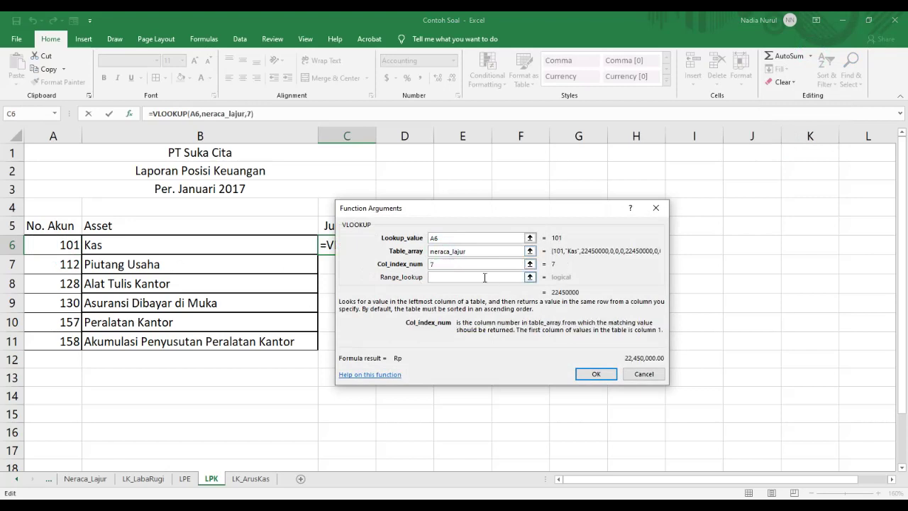
click(485, 277)
text(false)
key(Return)
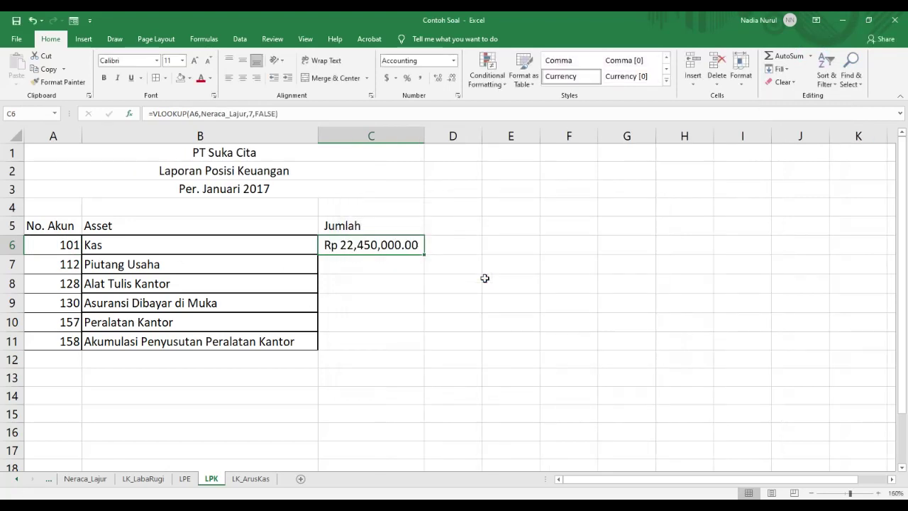
- Check the adjusted debit balance of Kas in Neraca_Lajur, and fill the C6 formula on LPK down to C11
click(184, 479)
click(143, 478)
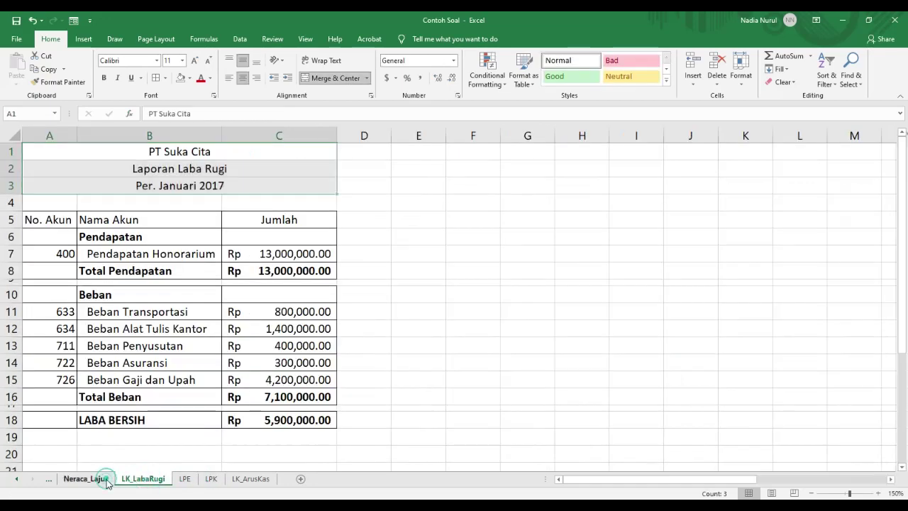
click(86, 478)
click(699, 252)
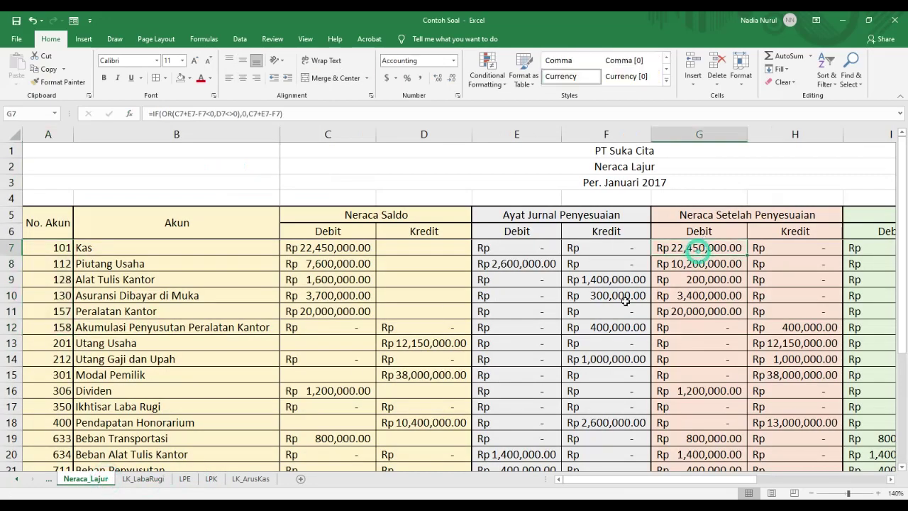
click(211, 478)
drag(423, 260, 411, 349)
- Change the VLOOKUP in C11 to column index 8 and negate its result with a leading minus sign
double_click(381, 344)
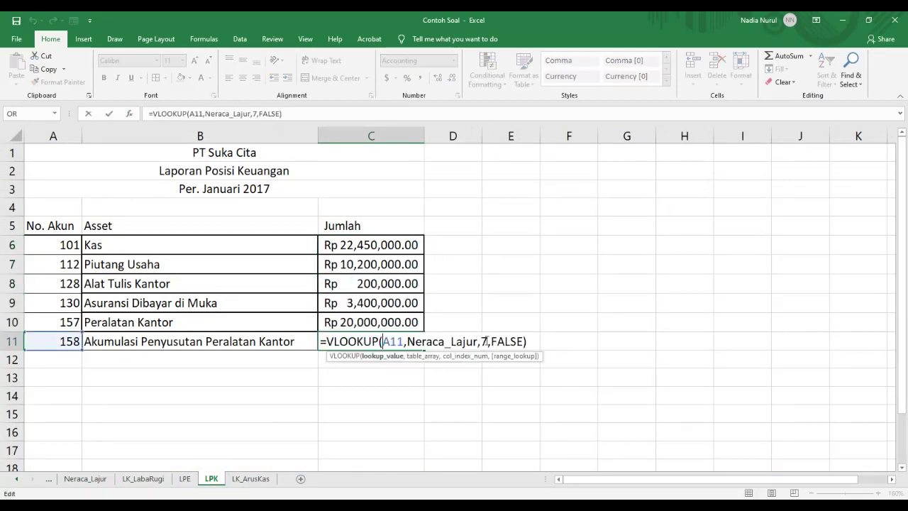
key(Return)
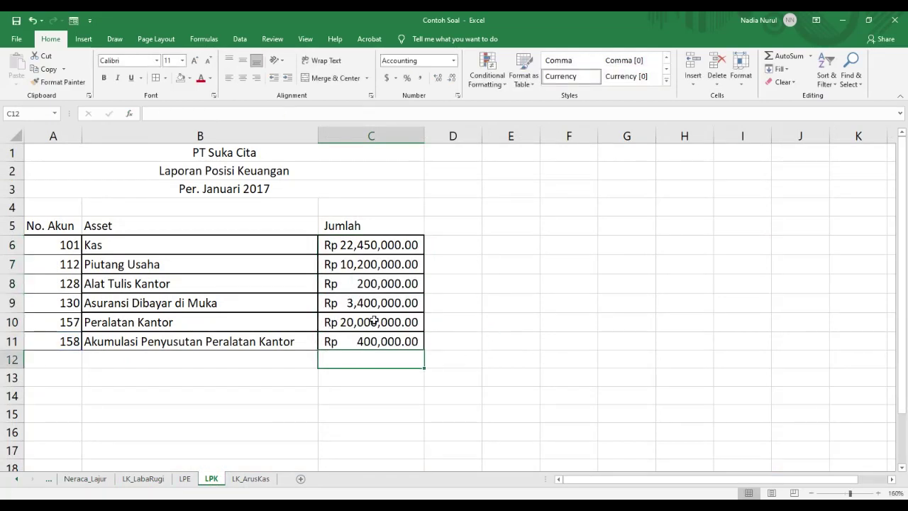
click(330, 342)
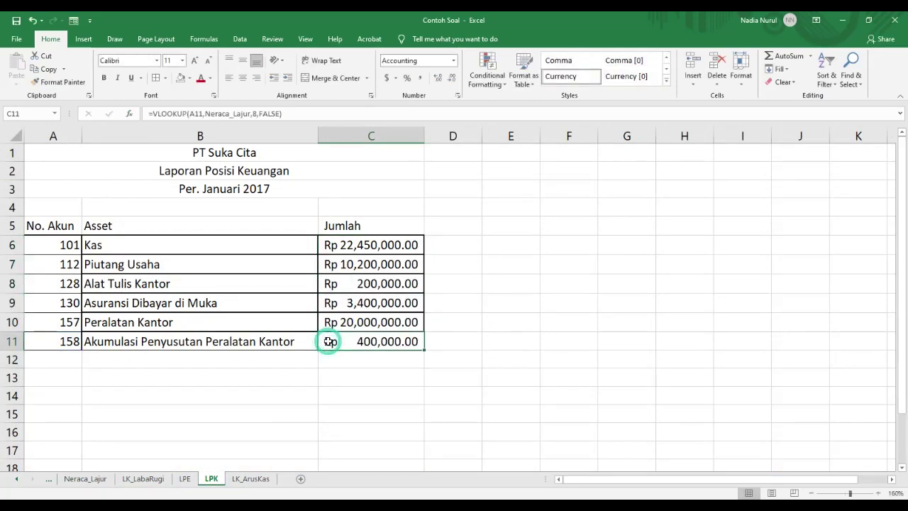
click(151, 113)
text(-)
key(Return)
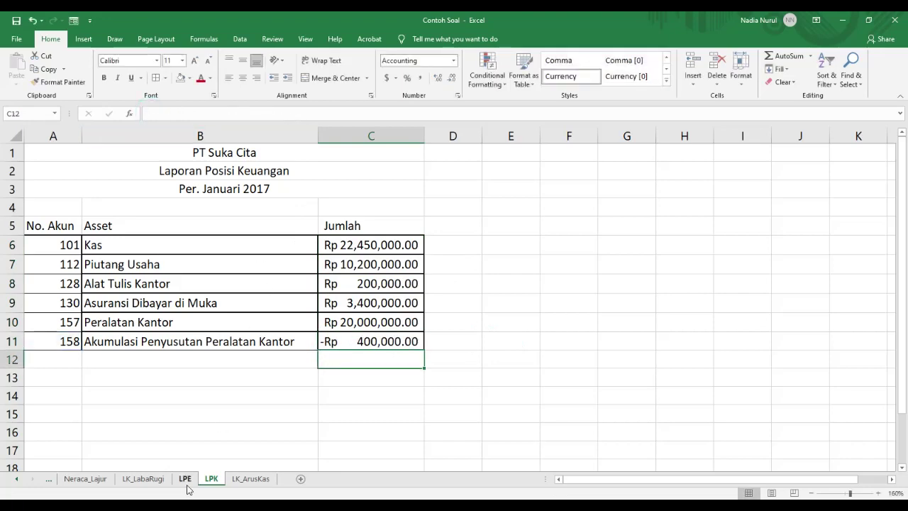
- Total the asset amounts C6:C11 with a SUM formula in C13 of LPK
click(83, 479)
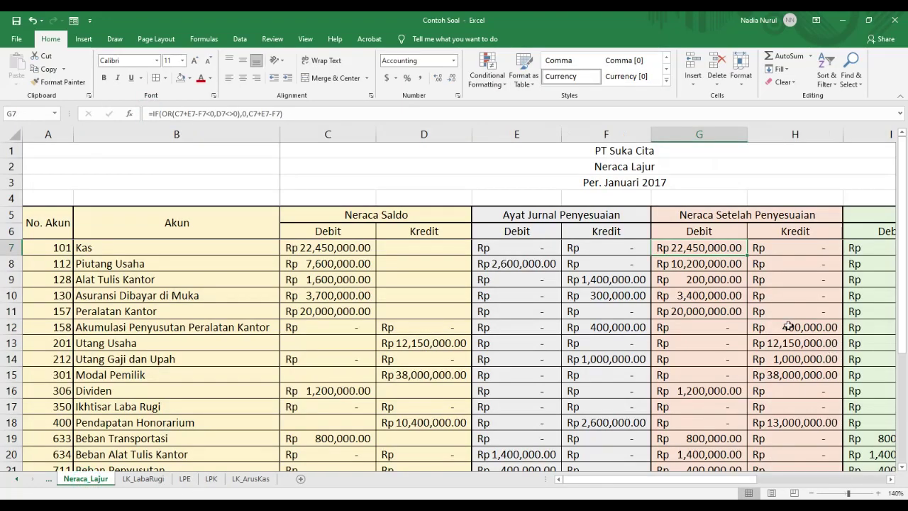
click(211, 479)
key(Down)
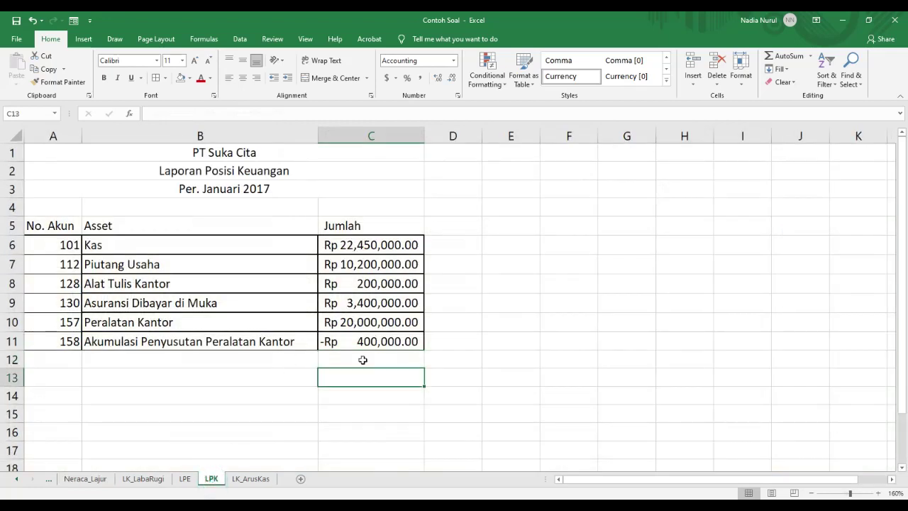
text(=sum()
drag(371, 244, 393, 341)
key(Return)
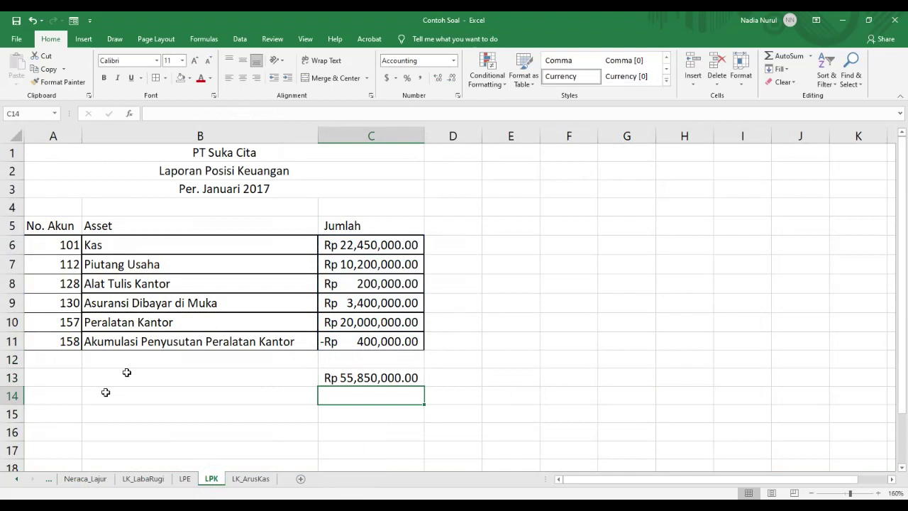
- Shrink empty row 12 to a narrow gap and label the total in B13 as JUMLAH ASET
drag(12, 368, 12, 352)
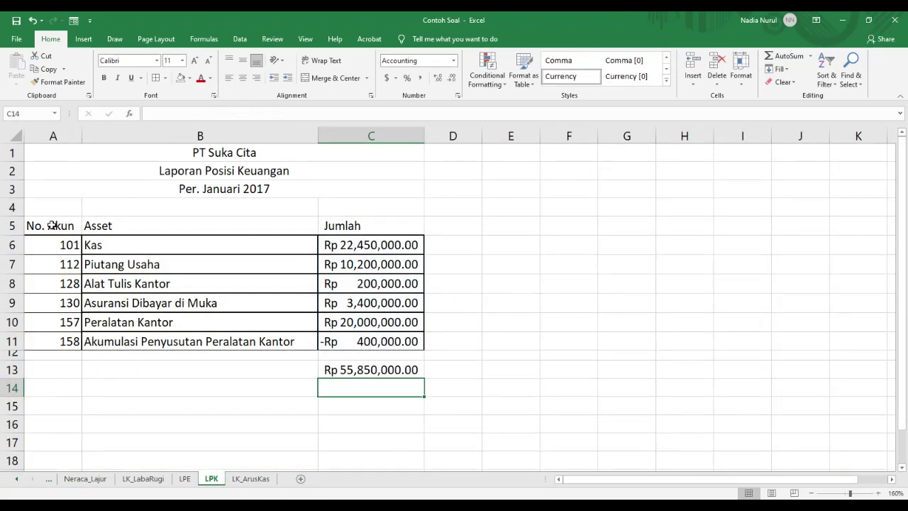
click(135, 362)
text(JUMLAH ASET)
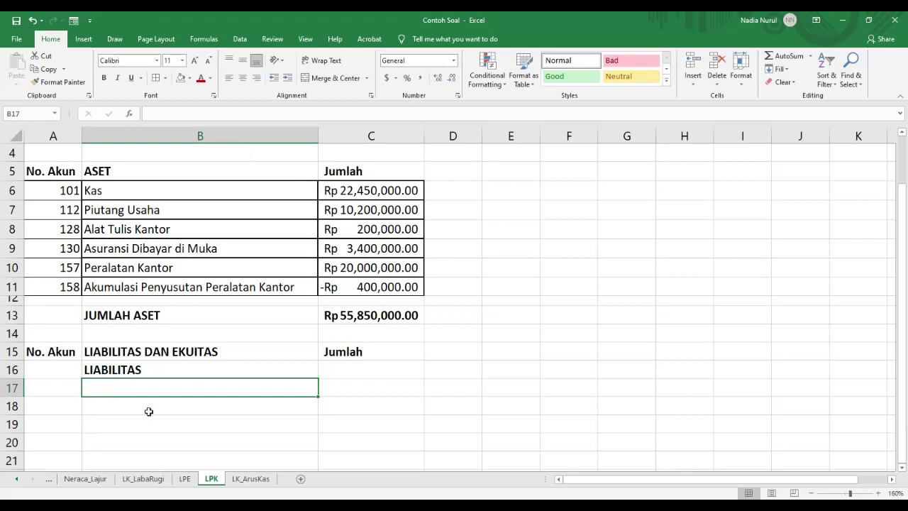
- Copy account numbers 201 and 212 from Neraca_Lajur into LPK, starting at A17 under the LIABILITAS section
click(85, 478)
scroll(144, 367, down, 1)
drag(60, 295, 62, 312)
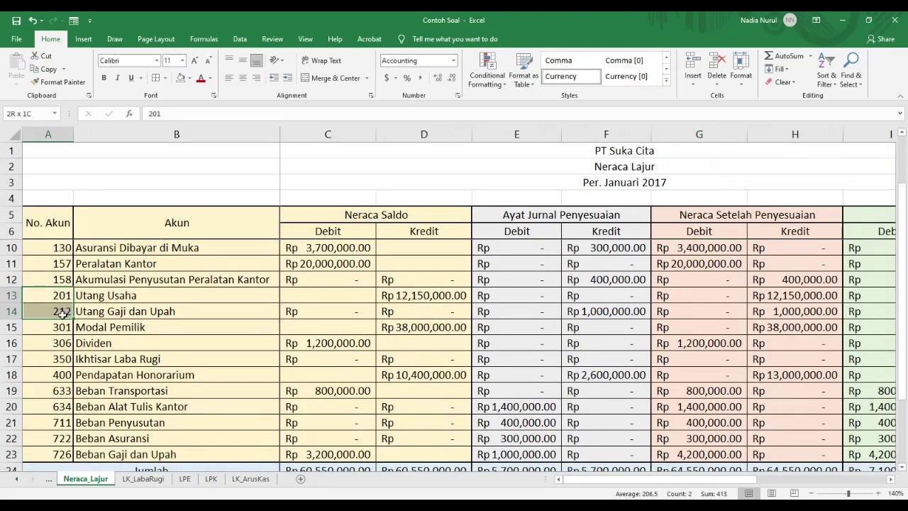
key(ctrl+c)
click(211, 478)
key(Left)
key(ctrl+v)
- Copy the account name VLOOKUP from B6 to B17 and fill it down to B18
click(117, 389)
click(166, 191)
key(ctrl+c)
click(142, 389)
key(ctrl+v)
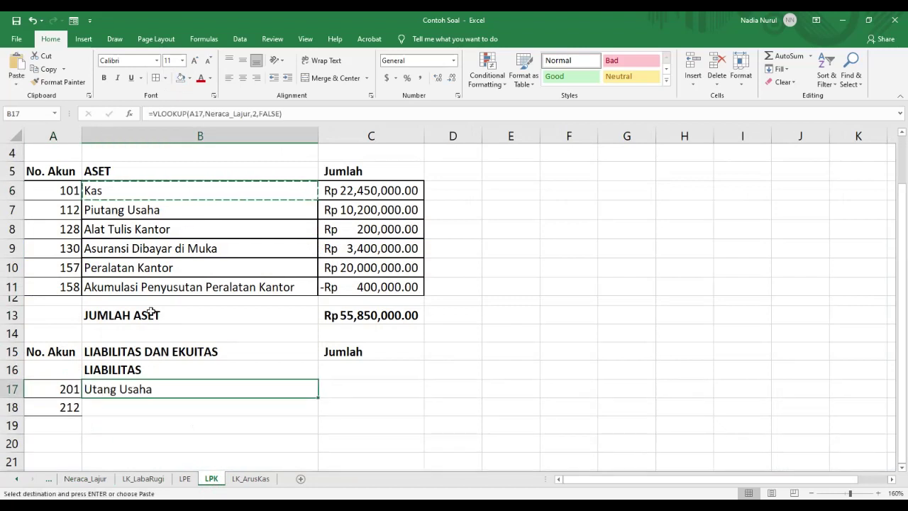
drag(318, 397, 318, 417)
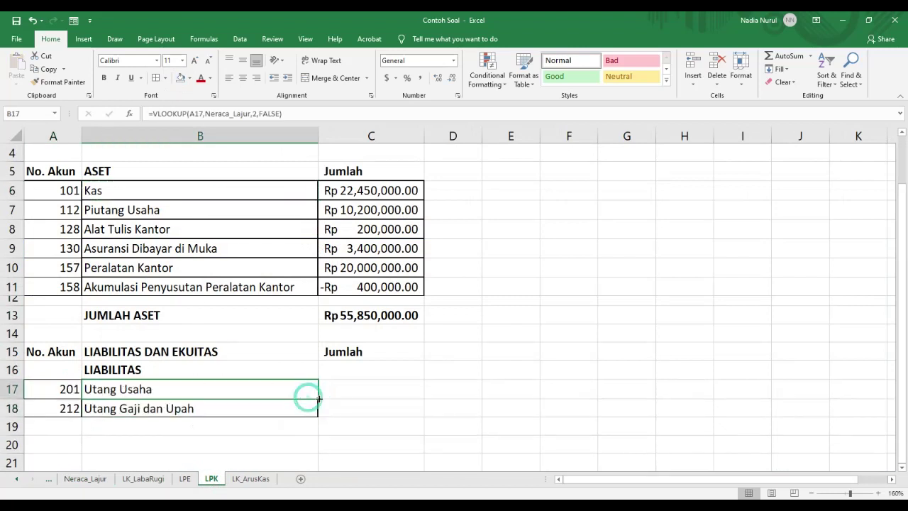
- Copy the amount VLOOKUP from C6 to C17 and change its column index to 8
click(361, 186)
key(ctrl+c)
click(362, 386)
key(ctrl+v)
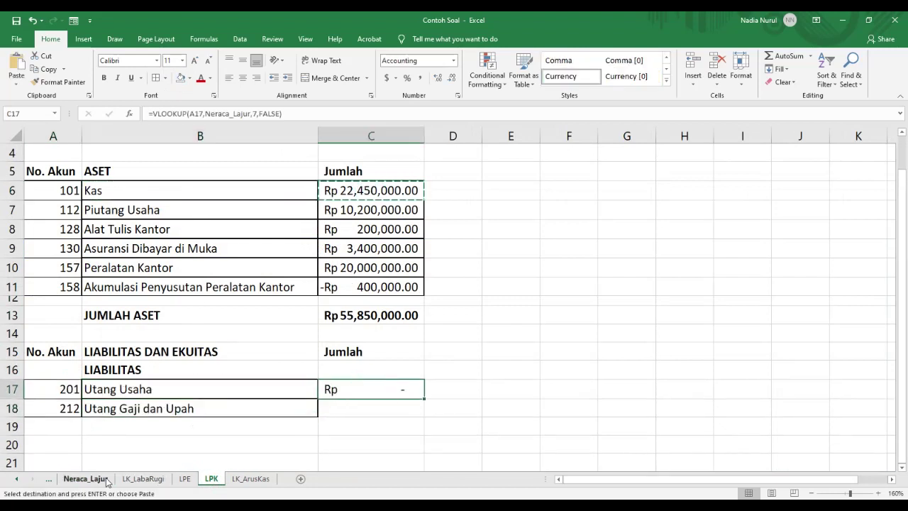
double_click(404, 391)
key(Return)
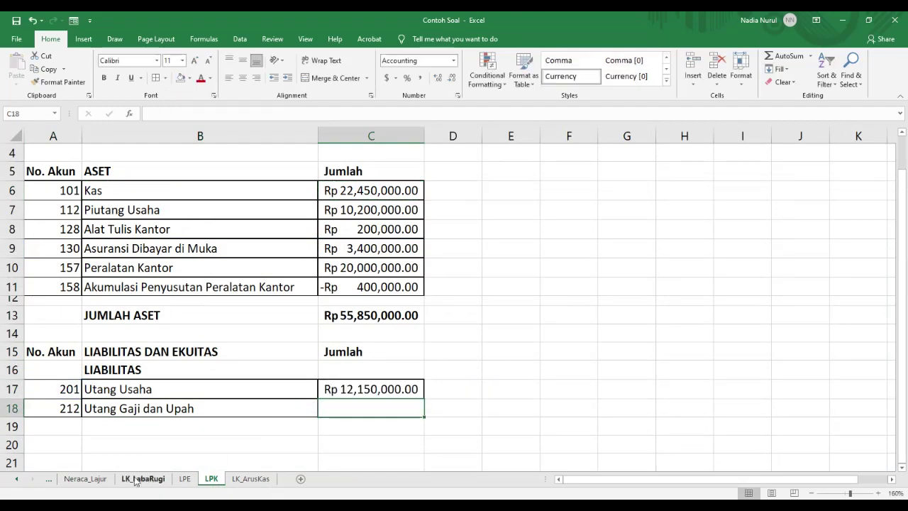
- Check the liability balances in Neraca_Lajur, and fill the C17 formula on LPK down to C18
click(85, 479)
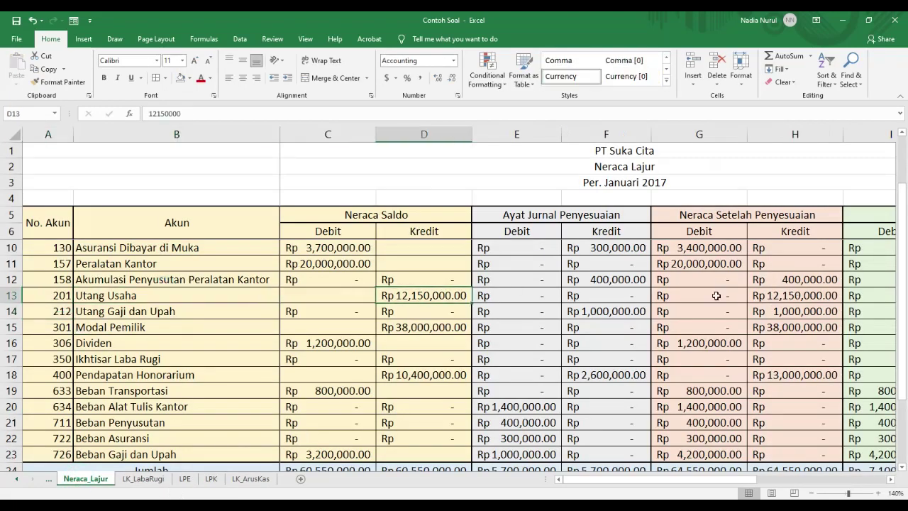
click(211, 479)
click(399, 389)
double_click(420, 400)
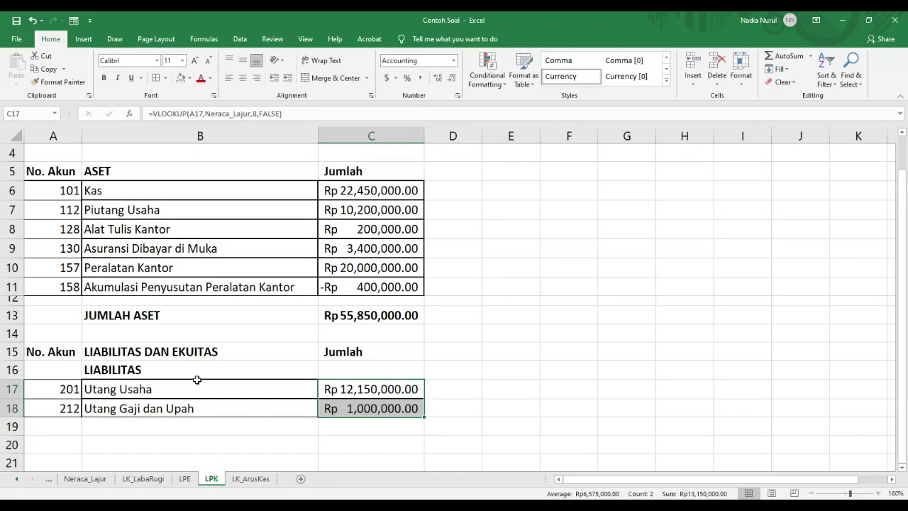
- Enter the label JUMLAH LIABILITAS in B19, below the liability accounts
click(267, 425)
text(JUMLAH )
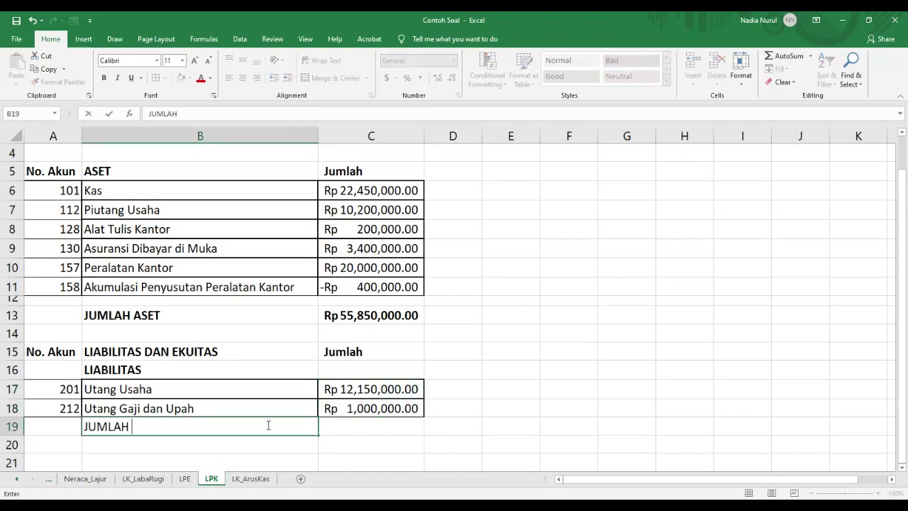
text(LIABILITAS)
key(Return)
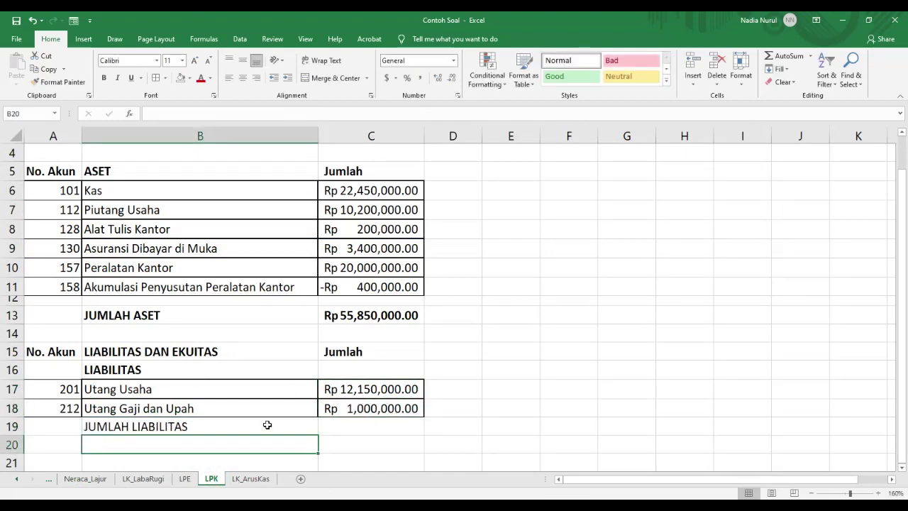
- Total the liability amounts C17:C18 with a SUM formula in C19
click(355, 423)
text(=SUM()
key(Up)
key(shift+Up)
key(Return)
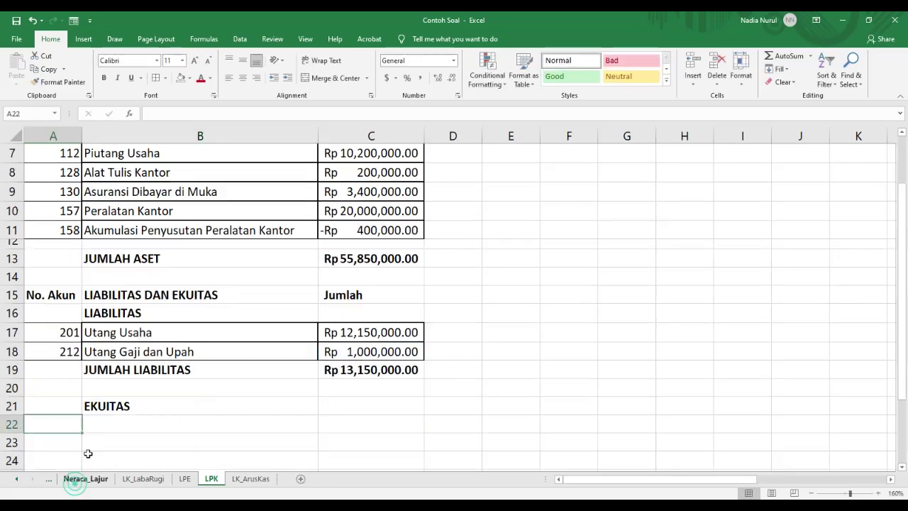
- Copy account number 301 from Neraca_Lajur into A22 of LPK, and copy the account-name VLOOKUP from B17 to B22
click(85, 479)
key(ctrl+c)
click(210, 479)
key(Return)
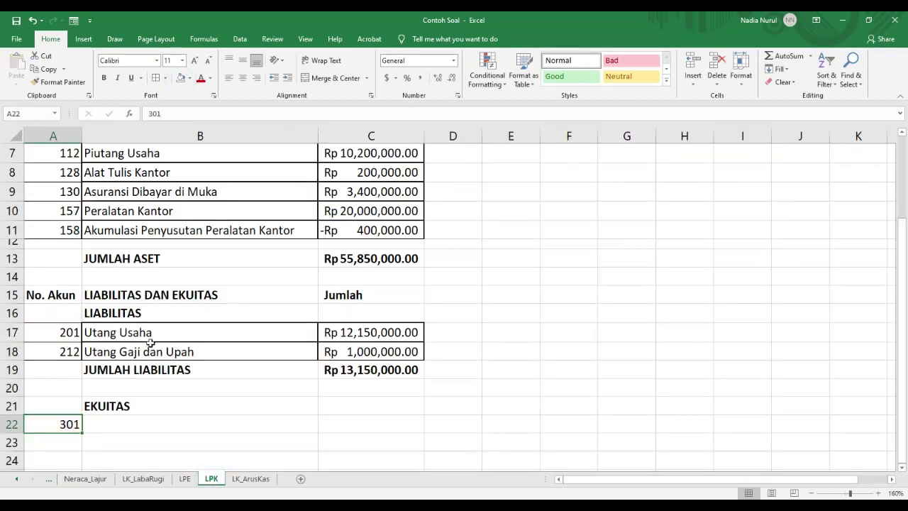
click(183, 333)
key(ctrl+c)
click(207, 425)
key(ctrl+v)
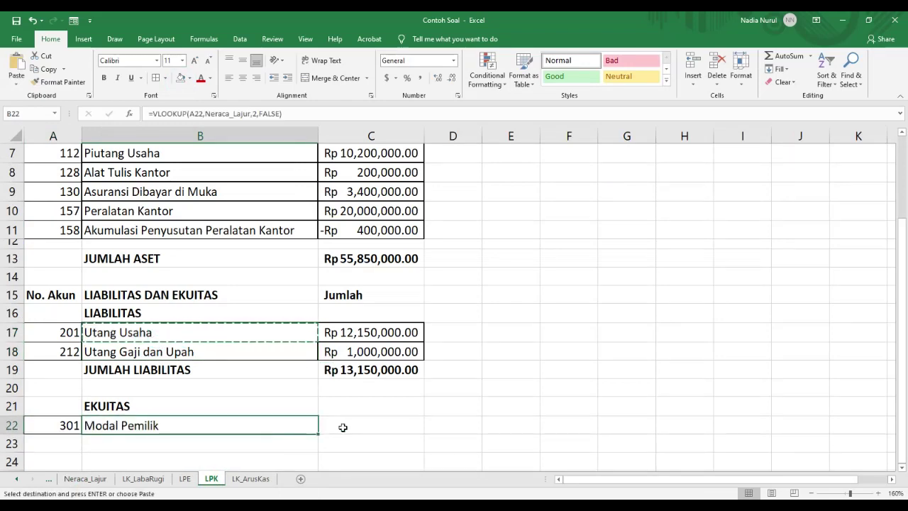
- Check the Modal Pemilik balance in Neraca_Lajur, and copy the amount VLOOKUP from C17 to C22 on LPK
click(358, 332)
click(85, 479)
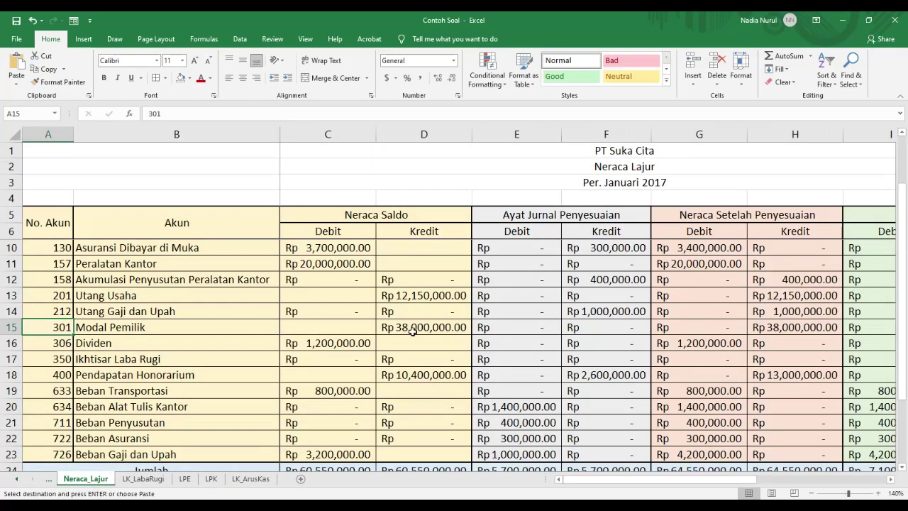
click(211, 479)
click(350, 425)
key(Return)
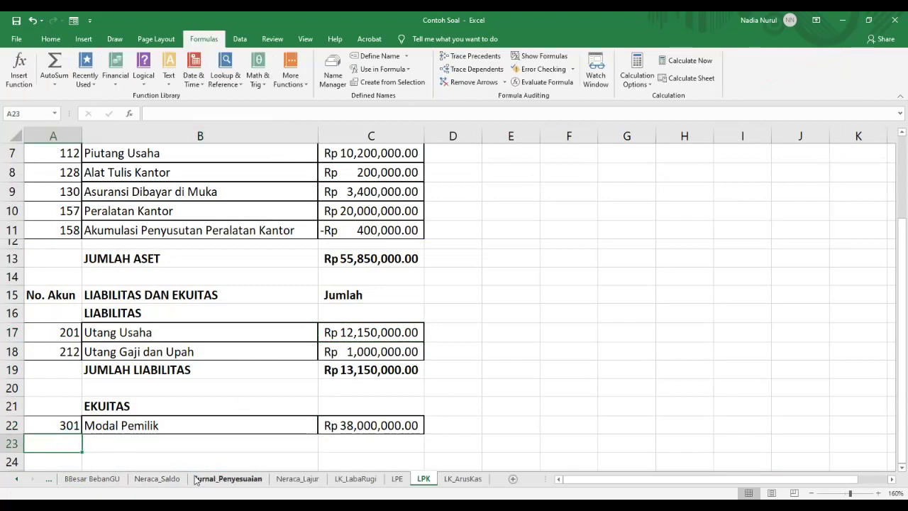
- Enter account number 302 in A23 and a VLOOKUP in B23 that looks up A23 in DAFTARAKUN, column 2, with range lookup 0
text(302)
key(Tab)
text(=vloo)
key(Tab)
click(71, 444)
text(,daftar)
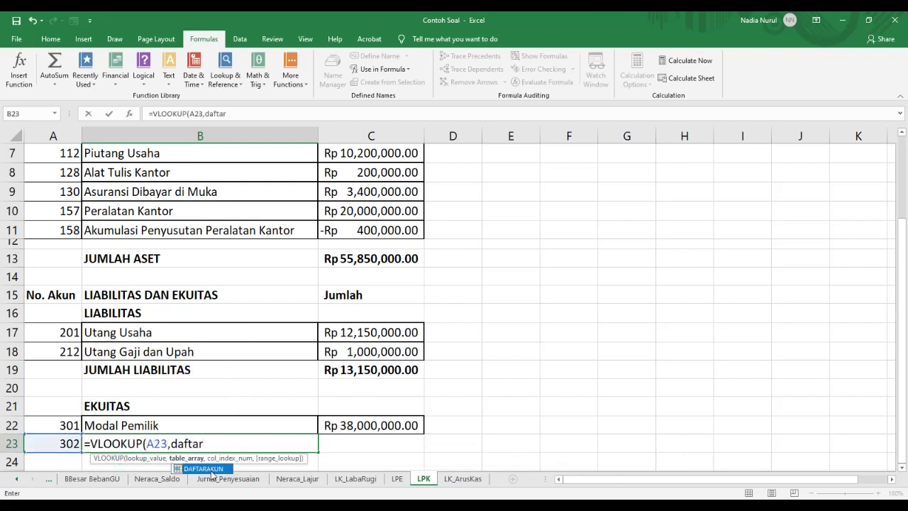
text(,2,0)
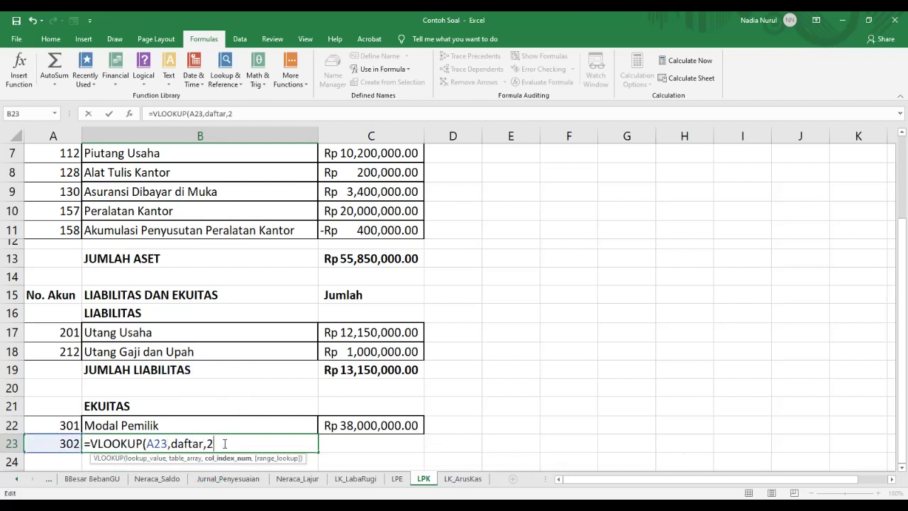
key(Return)
- Replace the semicolons in the B23 VLOOKUP formula with commas
double_click(224, 443)
key(Left)
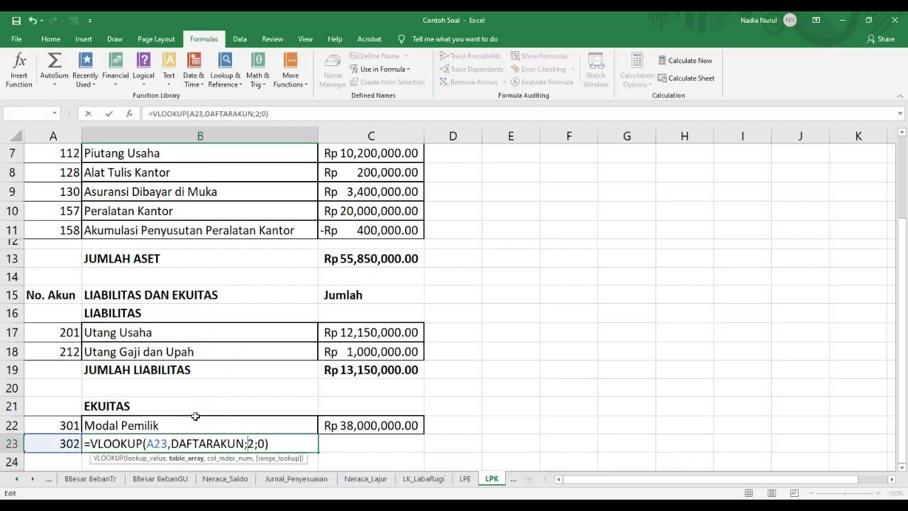
key(BackSpace)
text(,)
key(Right)
key(Right)
key(BackSpace)
text(,)
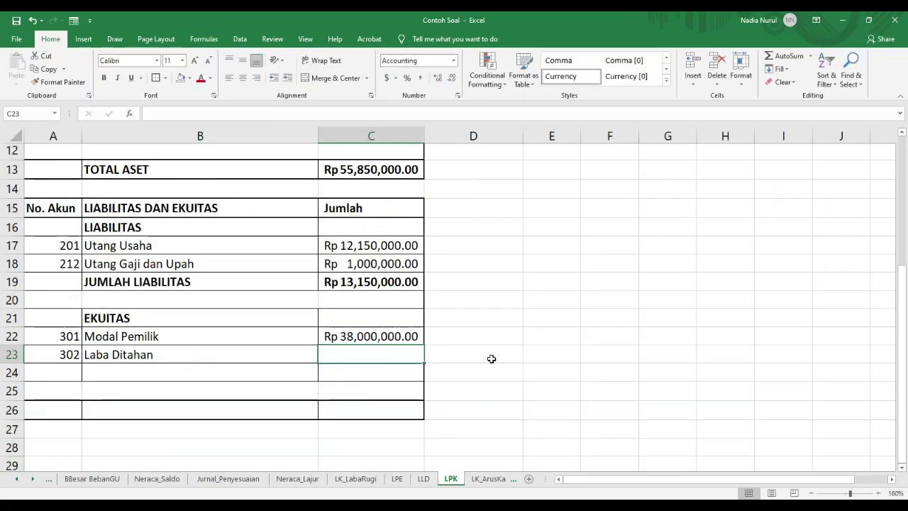
- Link C23, the Laba Ditahan amount, to the Laba ditahan value in C9 of the LPE sheet
text(=)
click(398, 478)
click(278, 286)
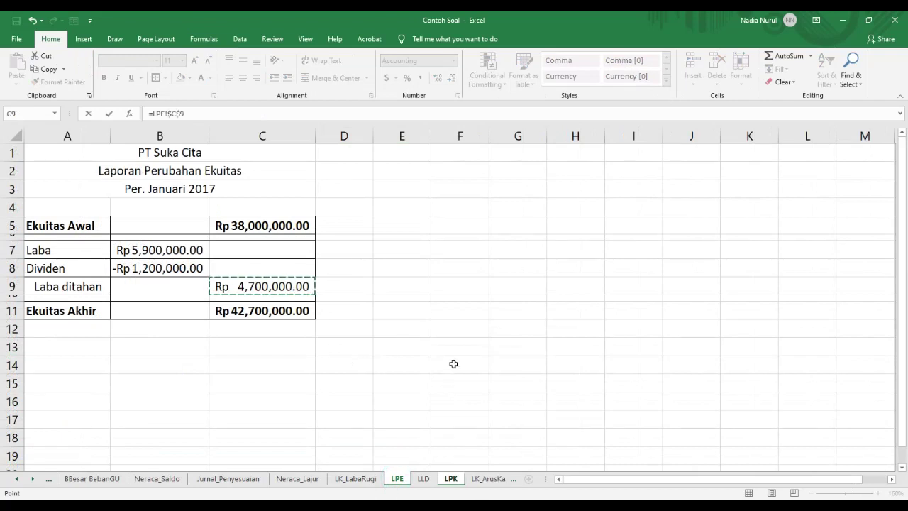
key(Return)
- Copy the JUMLAH LIABILITAS label from B19 to B24 and change it to JUMLAH EKUITAS
click(136, 282)
key(ctrl+c)
click(196, 374)
key(ctrl+v)
double_click(193, 372)
drag(190, 372, 133, 372)
text(EKUITAS)
key(Return)
- Copy the SUM formula from C19 to C24 to total the equity amounts
click(349, 283)
key(ctrl+c)
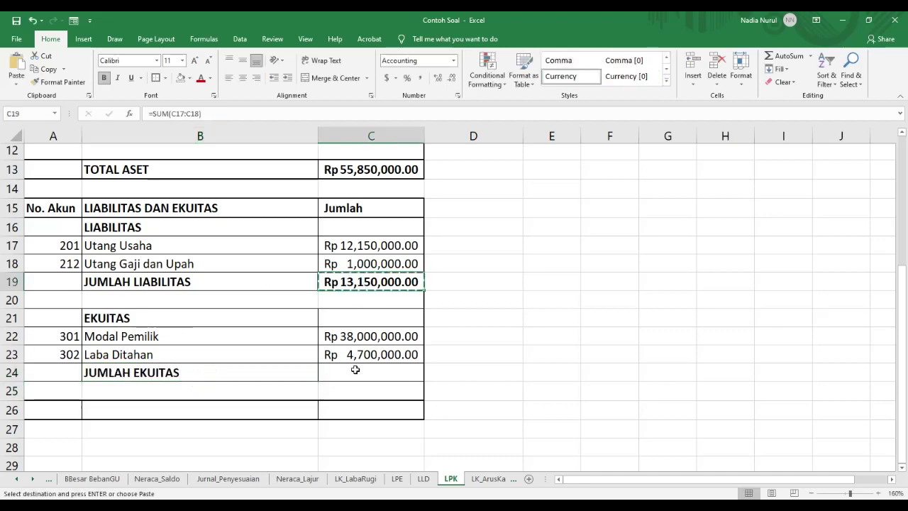
click(354, 371)
key(ctrl+v)
- Copy the LIABILITAS DAN EKUITAS heading from B15 to B26 and change it to TOTAL LIABILITAS DAN EKUITAS
click(193, 209)
key(ctrl+c)
click(83, 410)
key(ctrl+v)
double_click(83, 409)
text(TOTAL)
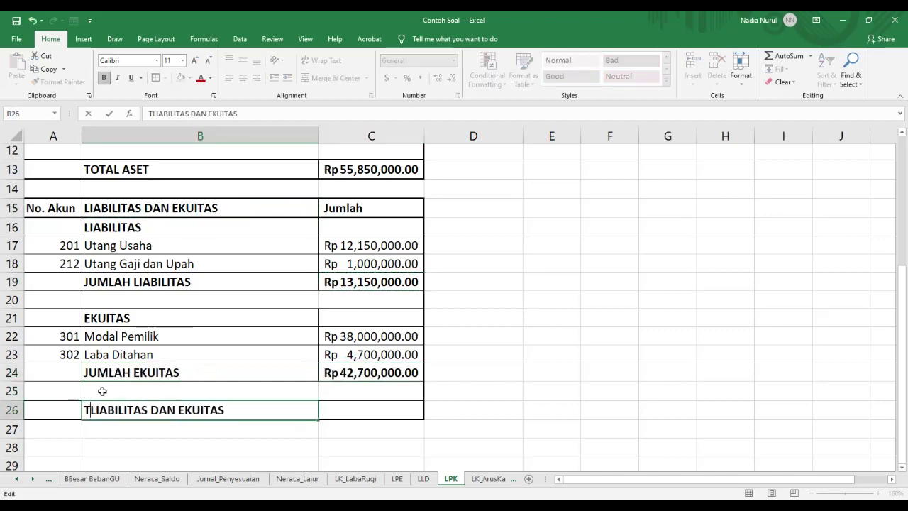
- Add the liabilities total C19 and the equity total C24 with a formula in C26
click(352, 410)
text(=)
click(385, 284)
text(+)
click(376, 373)
key(Return)
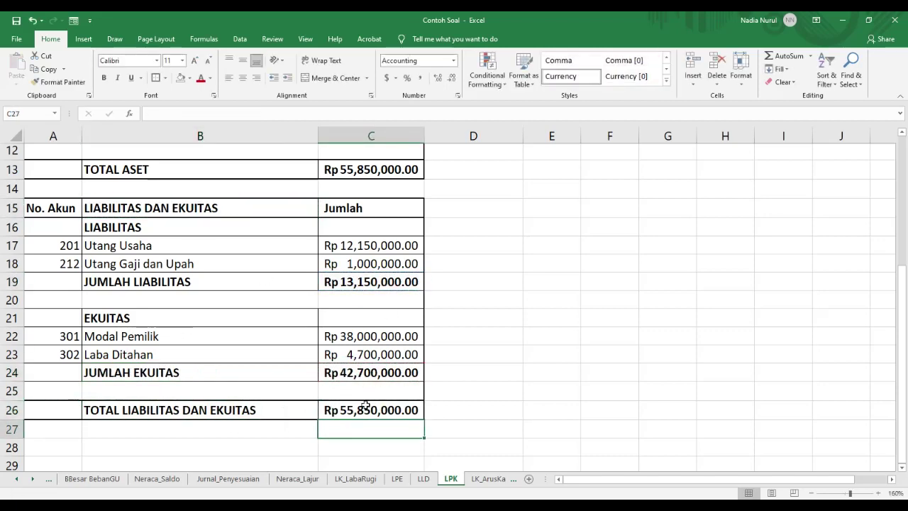
- Fit the width of column C on LPK to its amounts and look over the whole statement
click(812, 494)
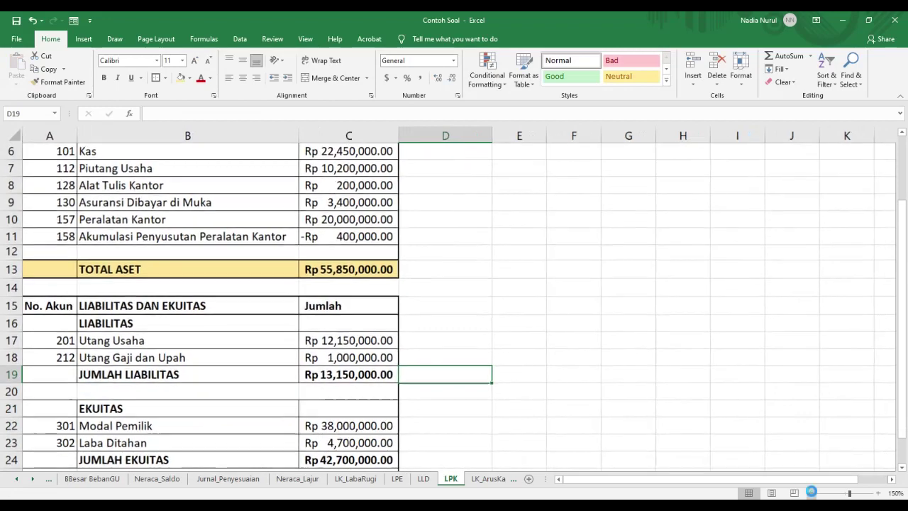
click(812, 494)
click(812, 494)
click(812, 494)
click(812, 494)
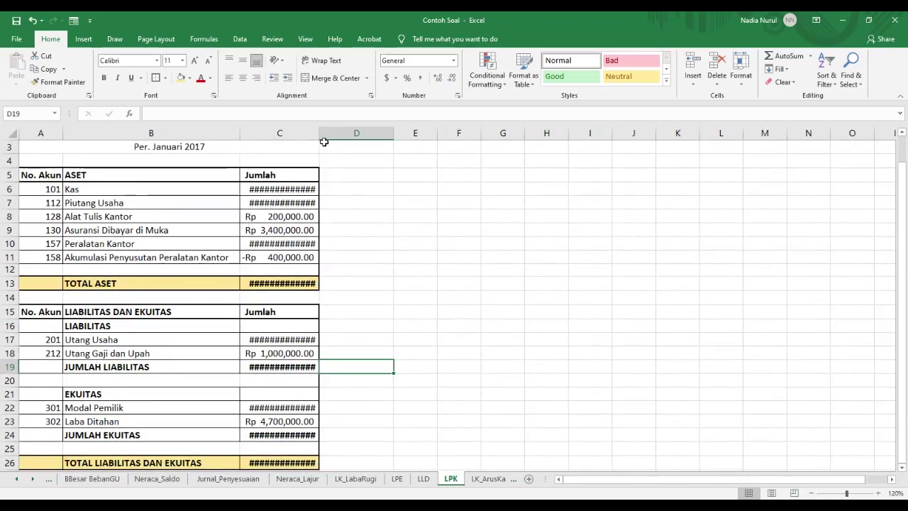
double_click(321, 134)
scroll(400, 381, down, 1)
scroll(399, 381, up, 1)
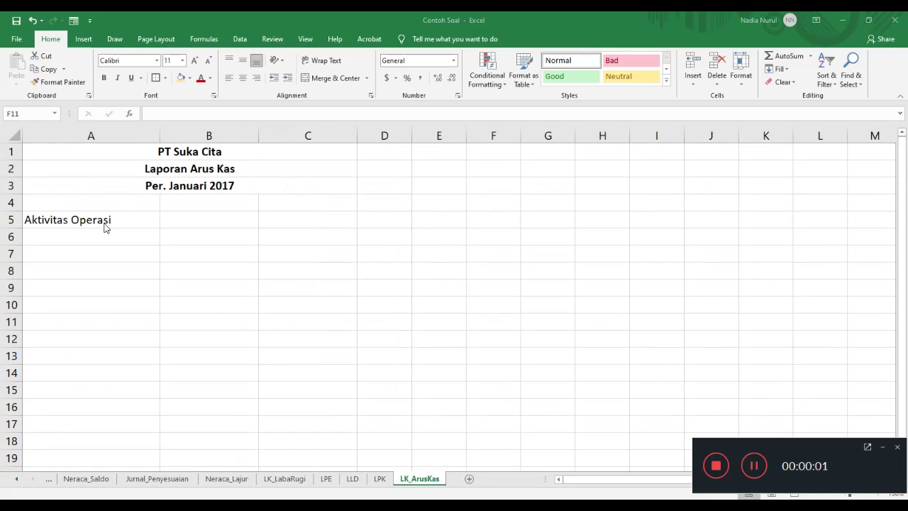
- Enter the label Laba Bersih in A6 of LK_ArusKas and indent it one level
click(128, 238)
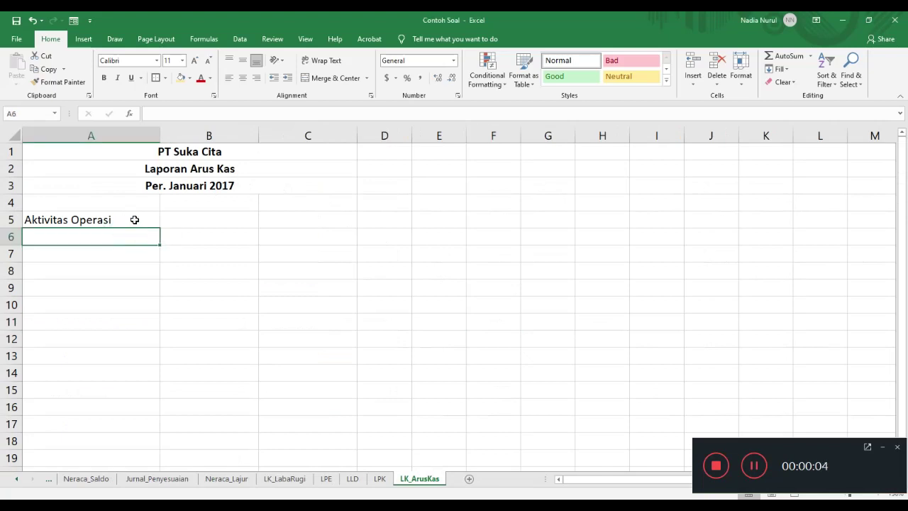
text(Laba )
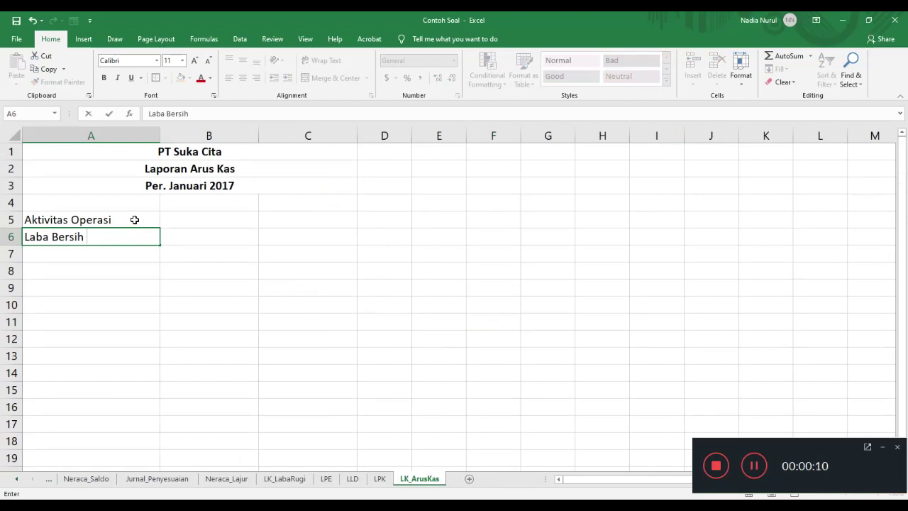
text(Bersih)
key(Return)
key(Up)
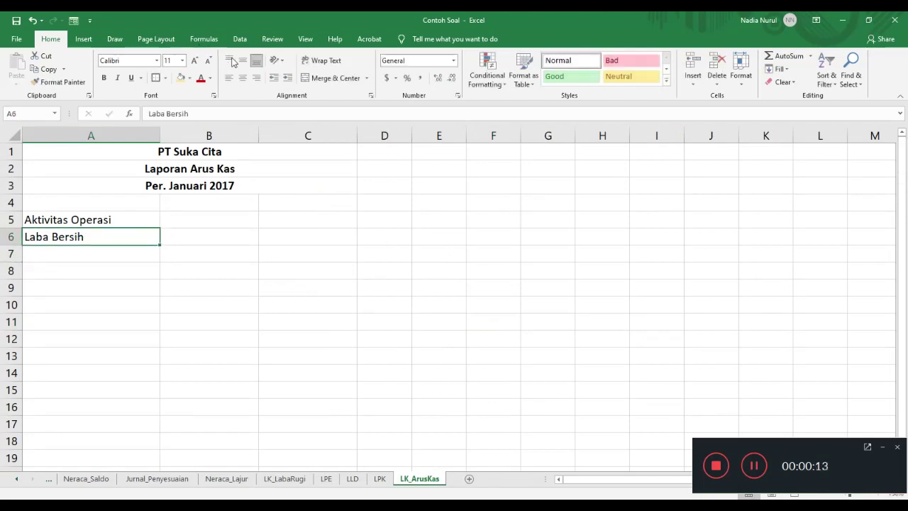
click(295, 81)
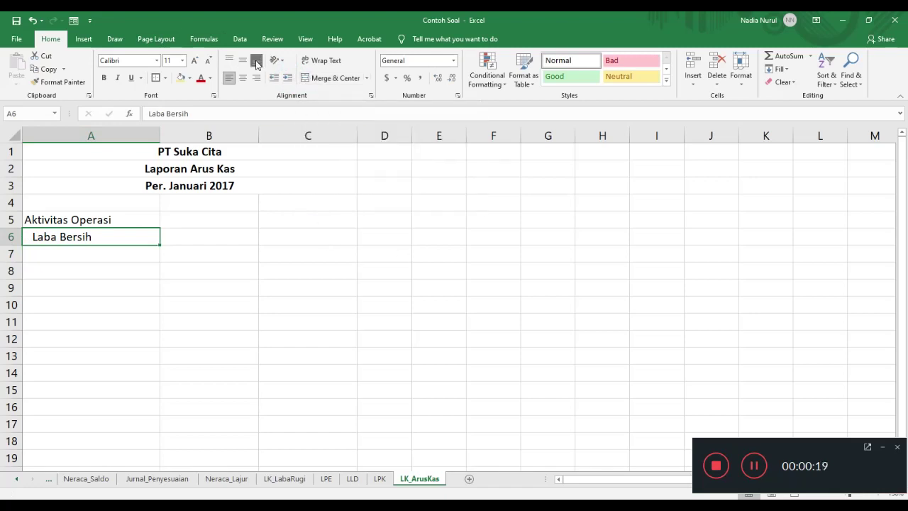
- Look up the net profit on LK_LabaRugi and enter 5,900,000 for Laba Bersih in B6 of LK_ArusKas
click(294, 482)
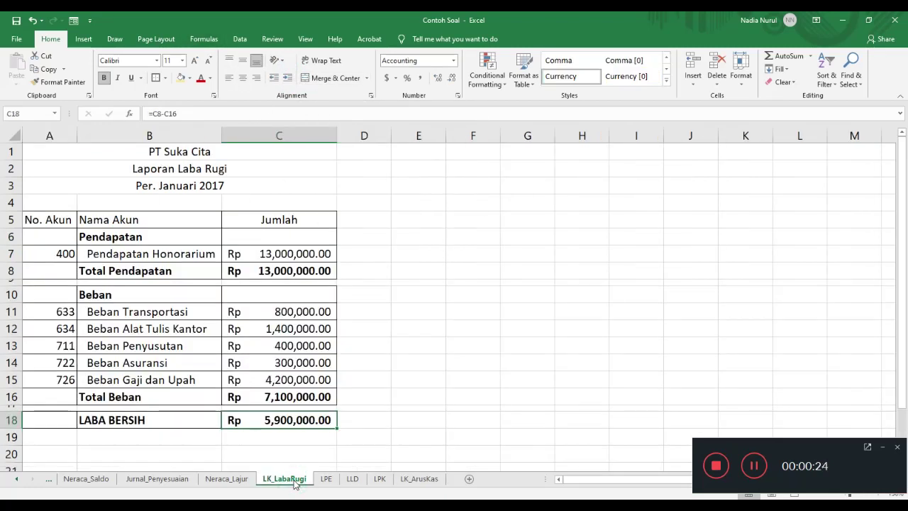
click(419, 478)
click(233, 240)
text(5)
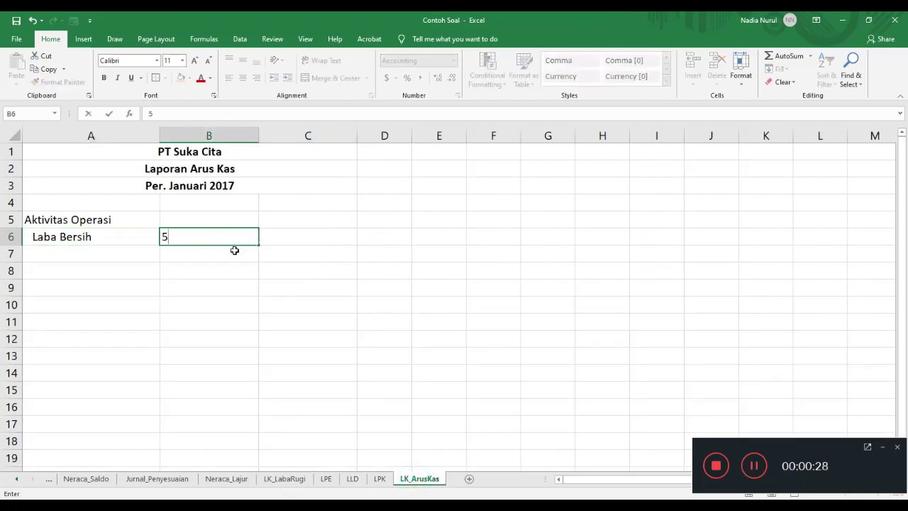
text(,900,000)
key(Return)
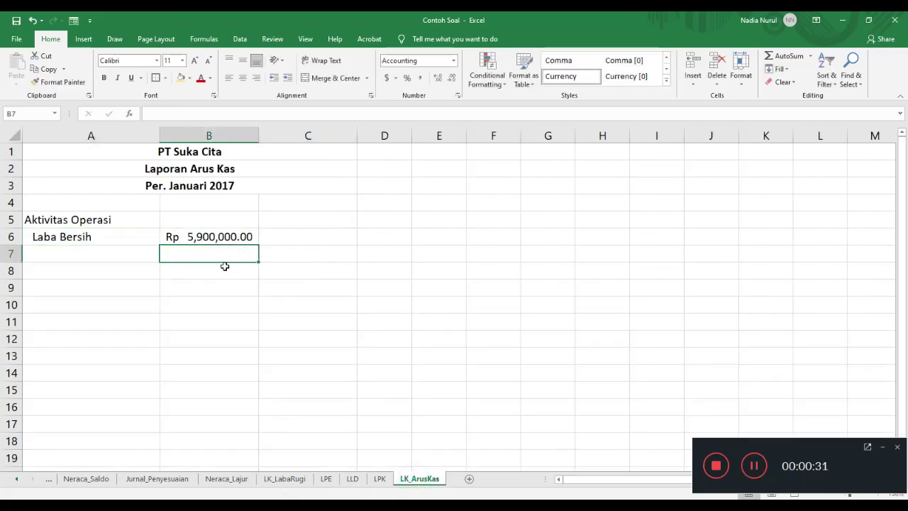
- Enter the indented label Penurunan Piutang Usaha in A7 and fit column A to it
click(148, 256)
click(287, 81)
text(Penurunan Piutang Usaha)
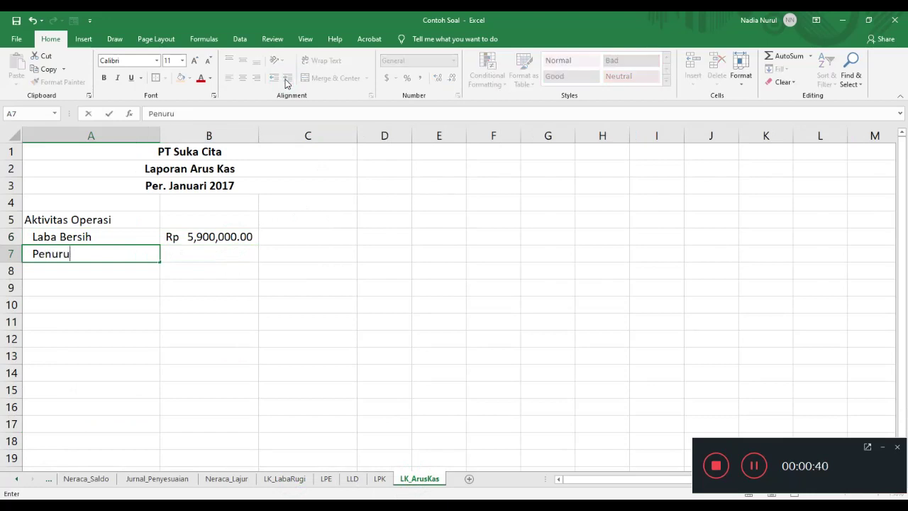
key(Return)
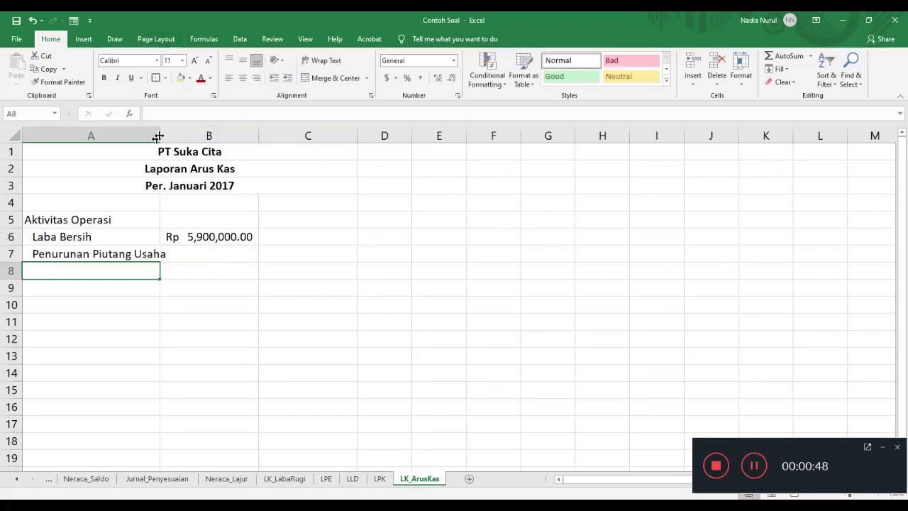
double_click(159, 135)
- Enter the labels Penurunan Utang Dagang in A8 and Kenaikan Persediaan Barang in A9
text(Penurunan Utang Dagang)
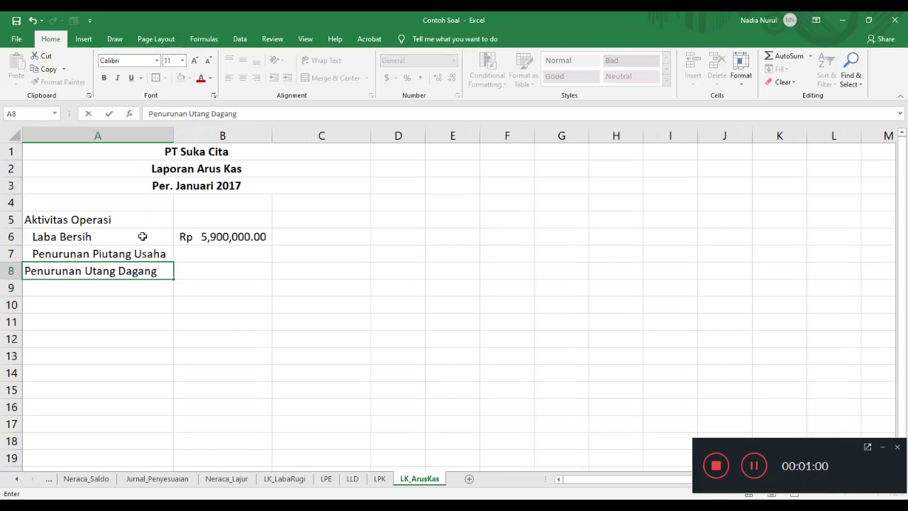
key(Return)
text(Kenaikan Persediaan Barang)
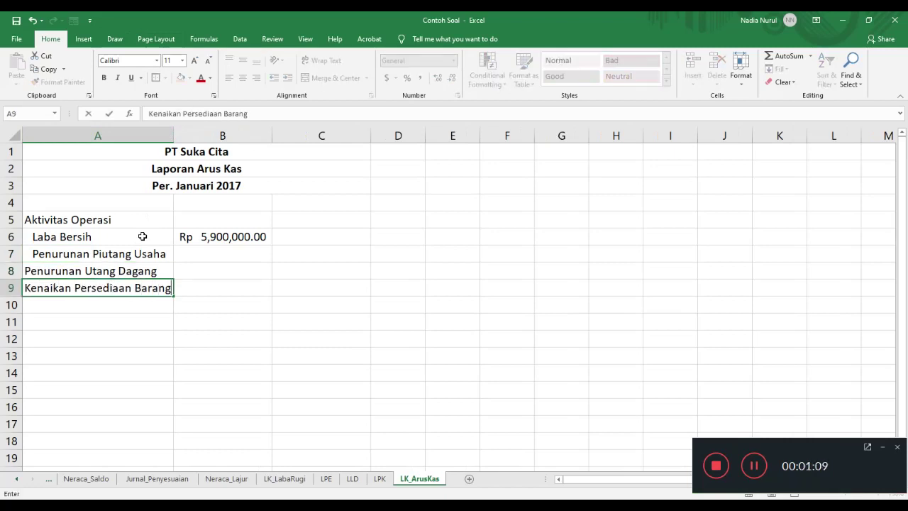
key(Return)
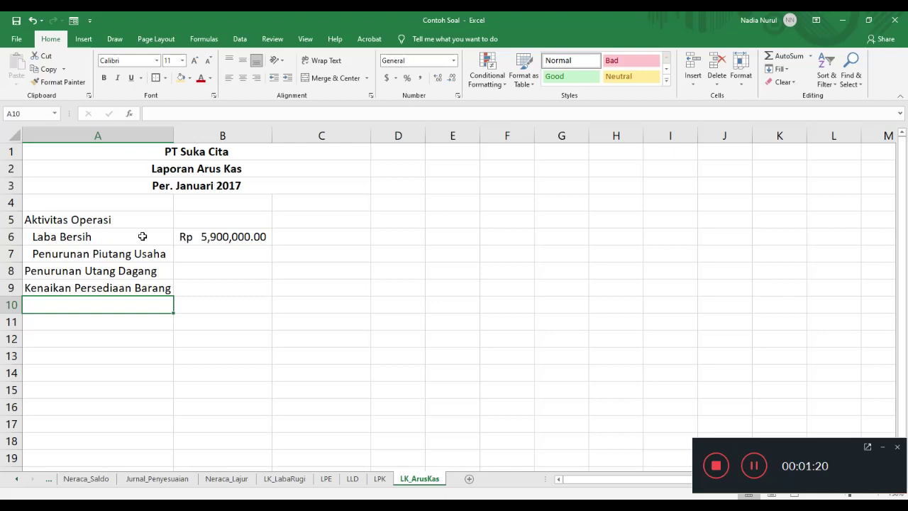
- Bring the labels in A6:A9 to the same one-level indent and fit column A to the longest label
drag(99, 236, 99, 288)
click(287, 77)
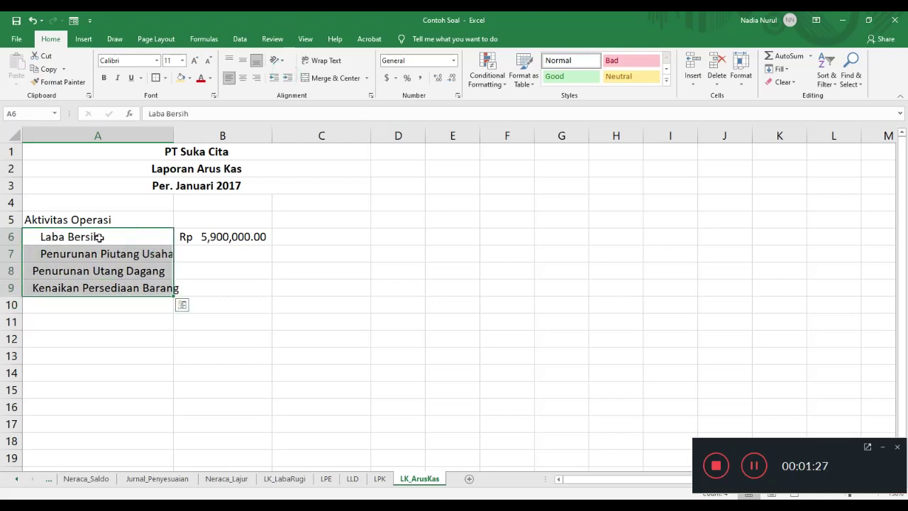
drag(102, 237, 101, 253)
click(273, 79)
double_click(173, 136)
- Enter the amounts 200,000 in B7, -2,200,000 in B8 and -2,000,000 in B9
click(239, 254)
text(200,000)
key(Return)
text(-Rp 2,200,000)
key(Return)
text(-Rp 2,00)
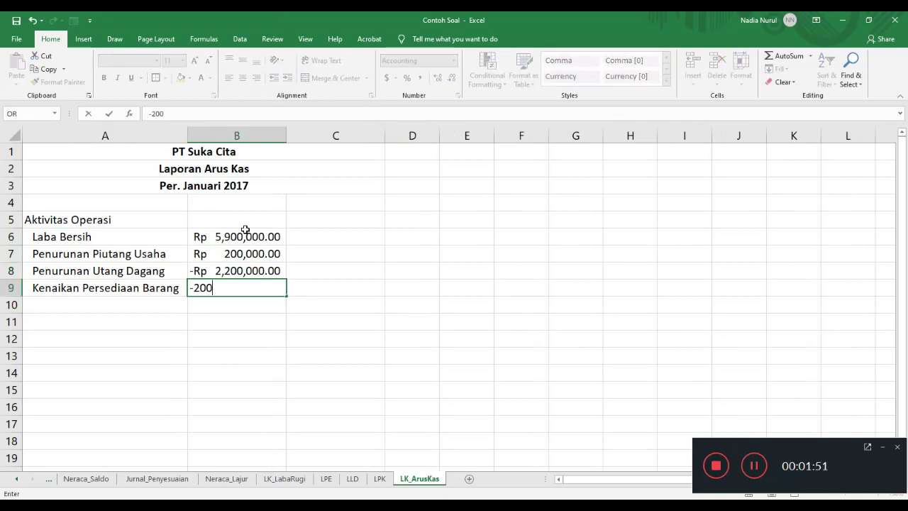
text(0,000)
key(Return)
- Total the operating activity amounts B6:B9 with a SUM formula in C10
click(321, 305)
text(=sum()
drag(278, 238, 273, 287)
key(Return)
- Copy the Aktivitas Operasi heading from A5 to A11
click(60, 330)
click(111, 219)
key(ctrl+c)
click(95, 320)
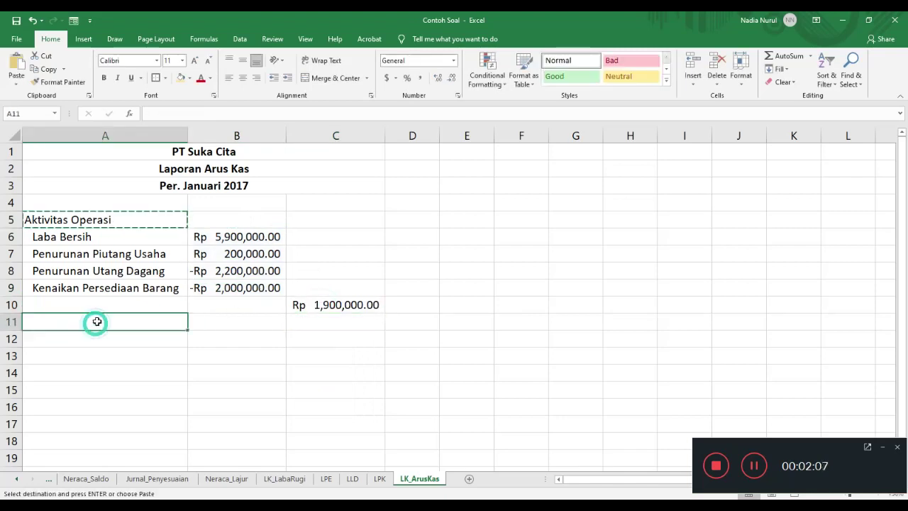
key(ctrl+v)
key(Down)
key(Down)
- Enter the indented label Pembelian Peralatan in A12 with the amount -2,000,000 in B12
click(164, 343)
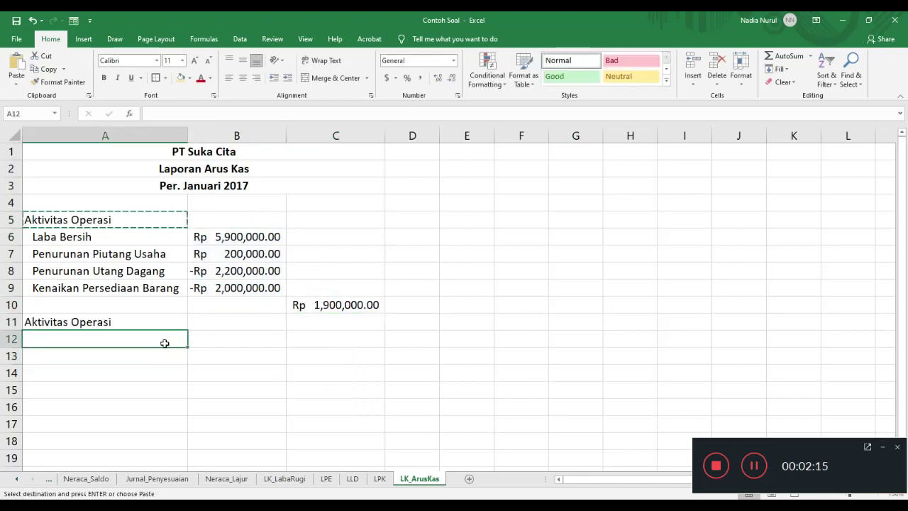
text(Pembelian Peralatan)
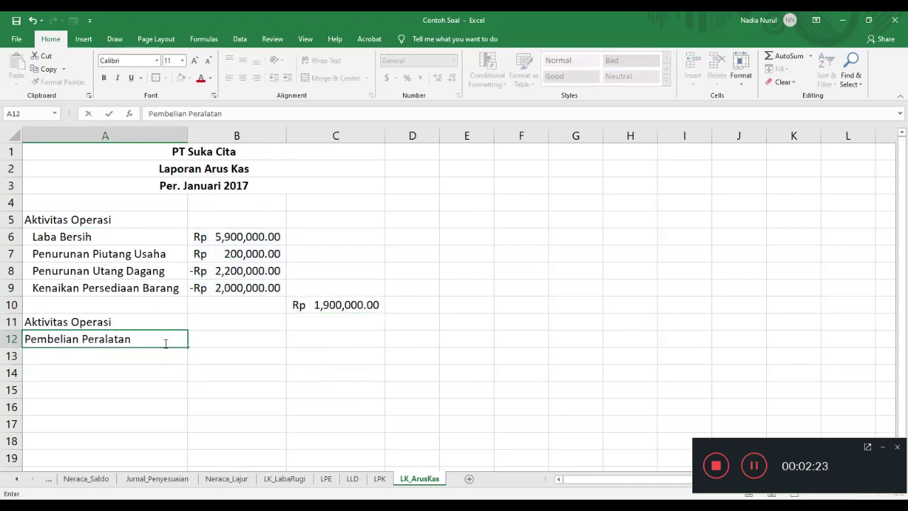
key(Return)
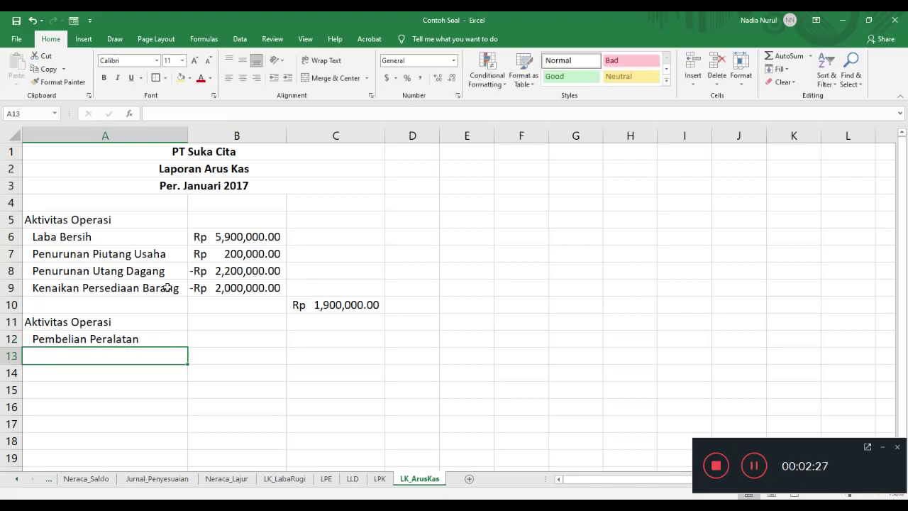
click(214, 341)
text(-Rp 2,000,000)
key(Return)
- Carry the equipment purchase amount into C13 with a reference to B12
click(318, 356)
text(=)
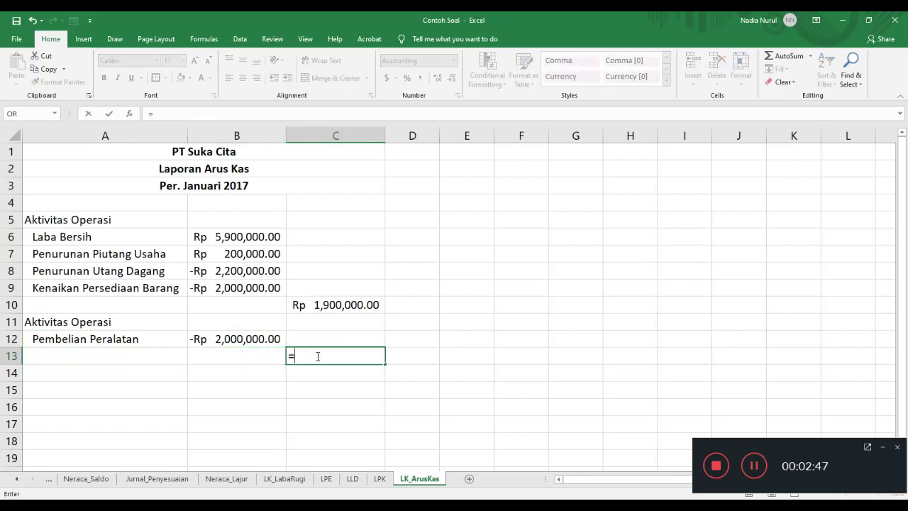
click(243, 336)
key(Return)
- Enter the heading Aktifitas Pendanaan in A14
click(148, 366)
text(Aktifitas Pendanaan)
key(Return)
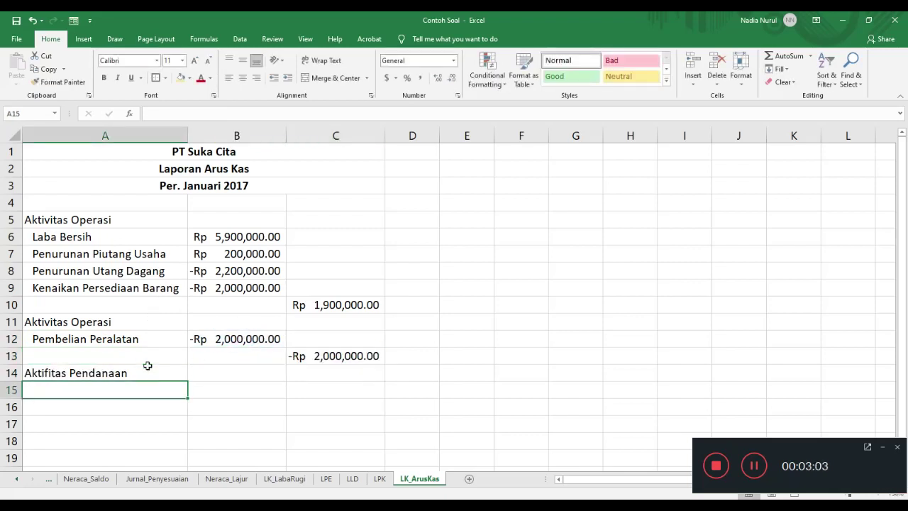
text(Penjualan Dividen)
key(Return)
text(Penmbayarab Deviden)
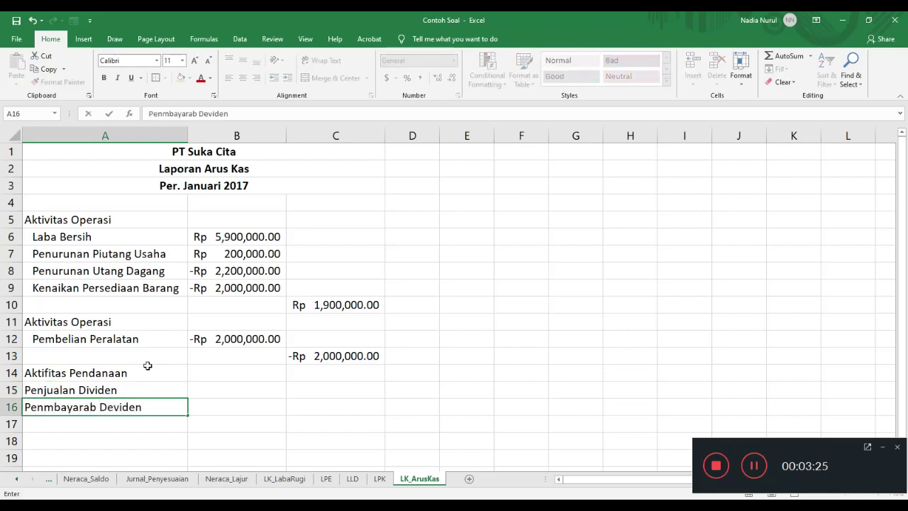
key(Tab)
key(Up)
key(Left)
key(Delete)
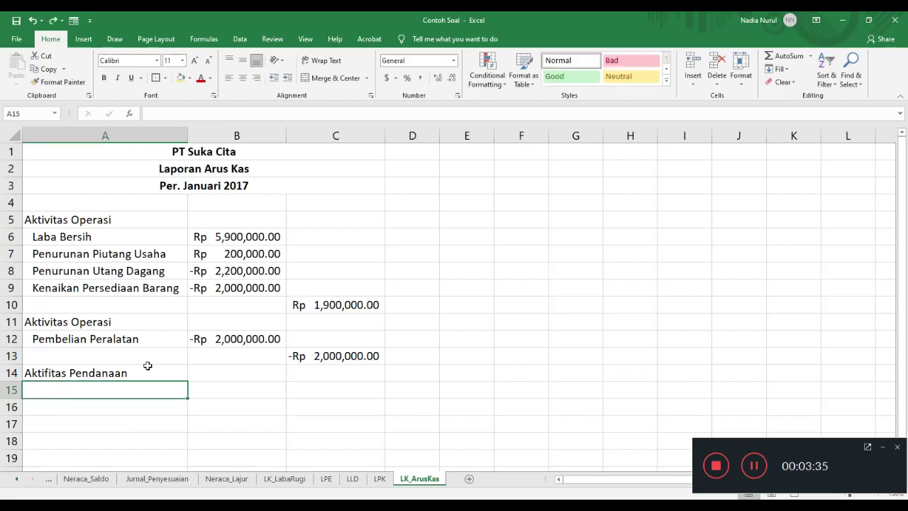
- Enter the indented labels Penjualan Saham, Pembayaran Dividen and Modal Saham in A15:A17
text(Penjualan Saham)
key(Return)
text(Pembaya)
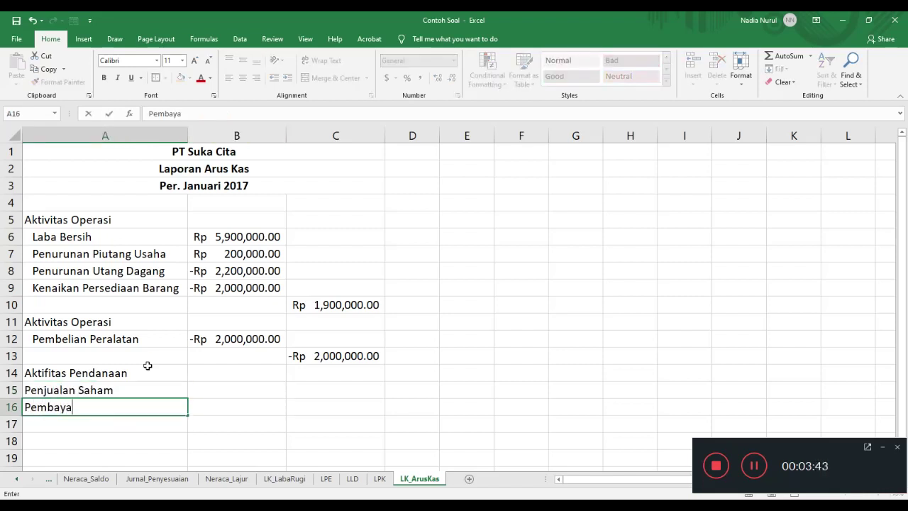
text(ran Dividen)
key(Return)
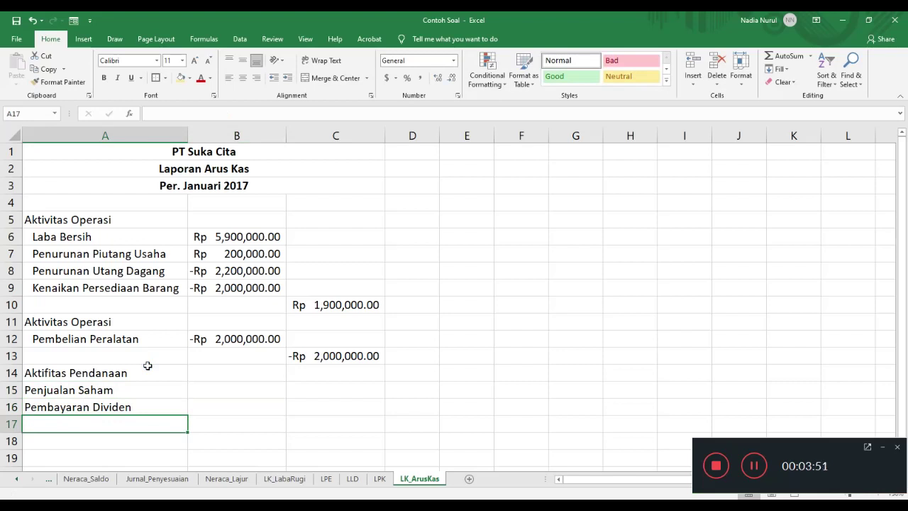
text(Modal Saham)
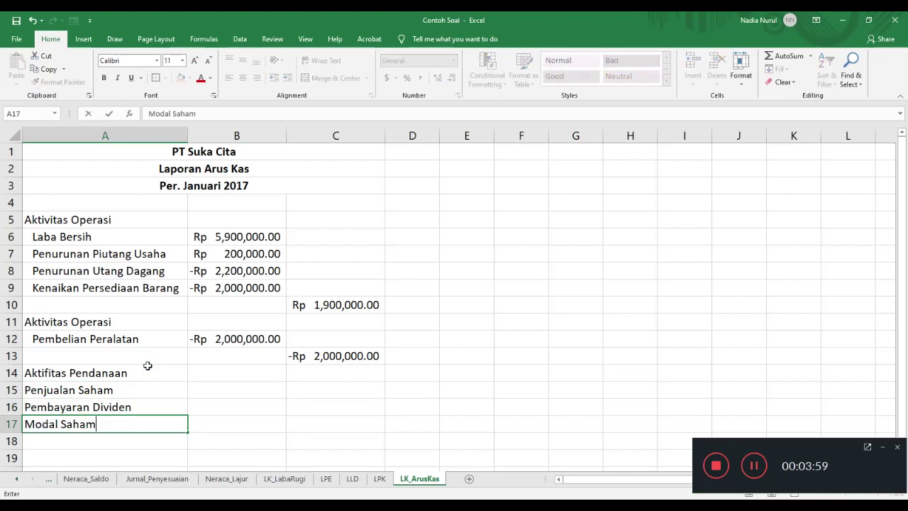
key(Return)
drag(140, 390, 140, 424)
key(ctrl+alt+Tab)
- Enter the amounts 3,000,000, -6,600,000 and 6,000,000 for the three financing items in B15:B17
click(239, 391)
text(3000000)
key(Return)
text(6600000)
key(Return)
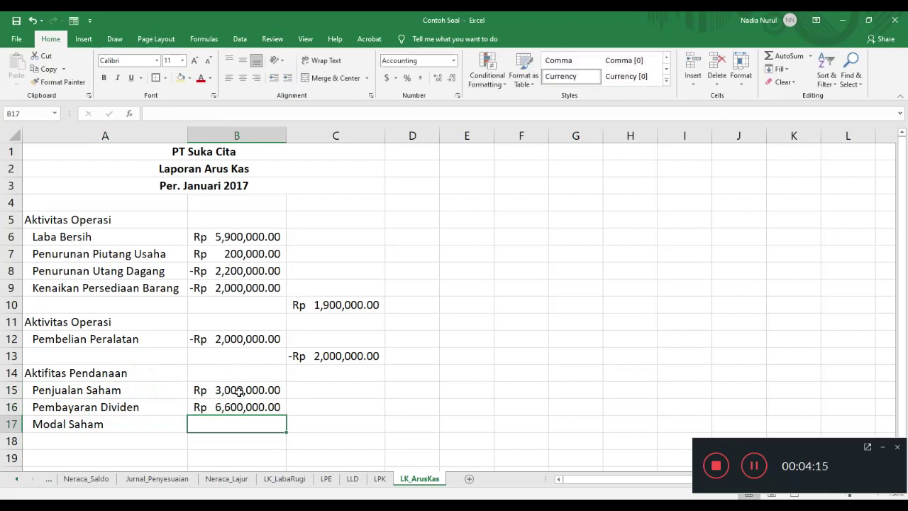
key(Up)
key(F2)
key(Home)
text(-)
key(Return)
text(6000000)
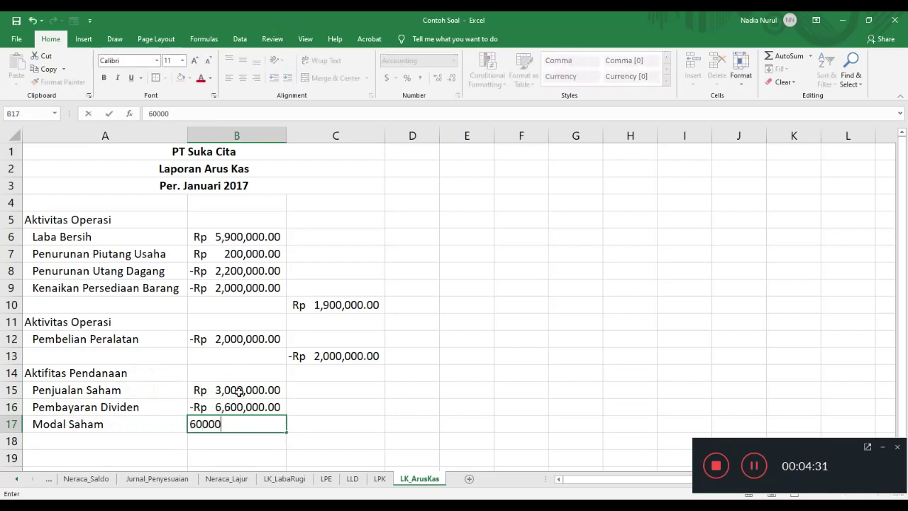
key(Return)
- Total the financing amounts B15:B17 with a SUM formula in C18
click(303, 452)
text(=sum()
key(Left)
key(Up)
key(Up)
key(Up)
key(shift+Down)
key(shift+Down)
key(Return)
- Enter the label Saldo Awal Kas in A20
scroll(130, 414, down, 1)
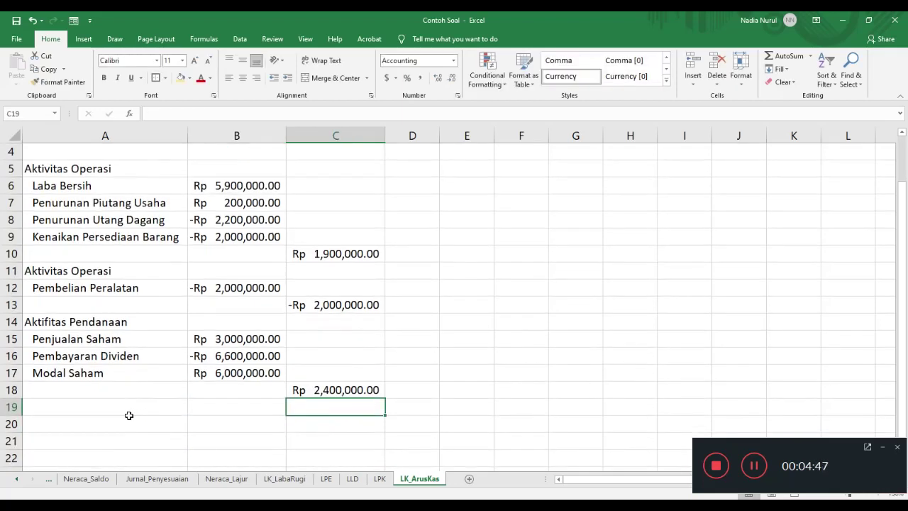
click(74, 423)
text(Saldo Awal)
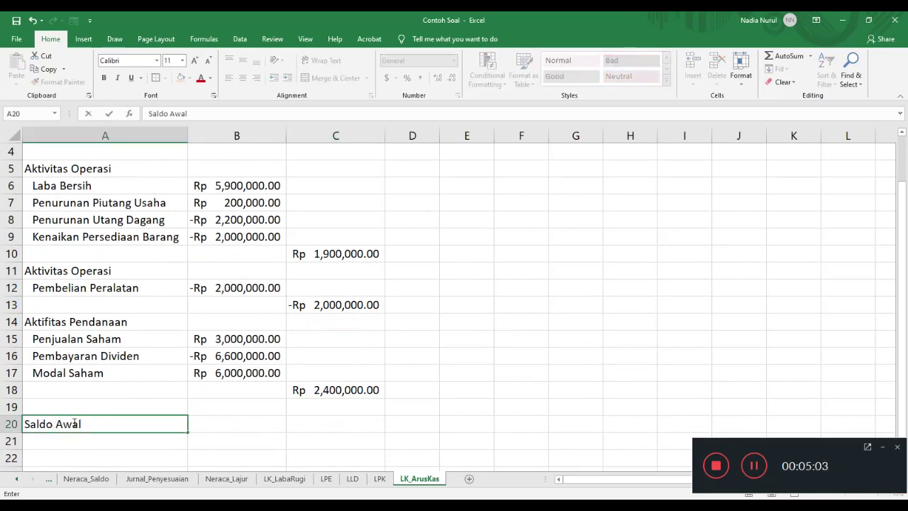
text( KAS)
key(Right)
key(Left)
key(F2)
key(BackSpace)
key(BackSpace)
text(as)
key(Return)
key(Right)
key(Up)
key(Right)
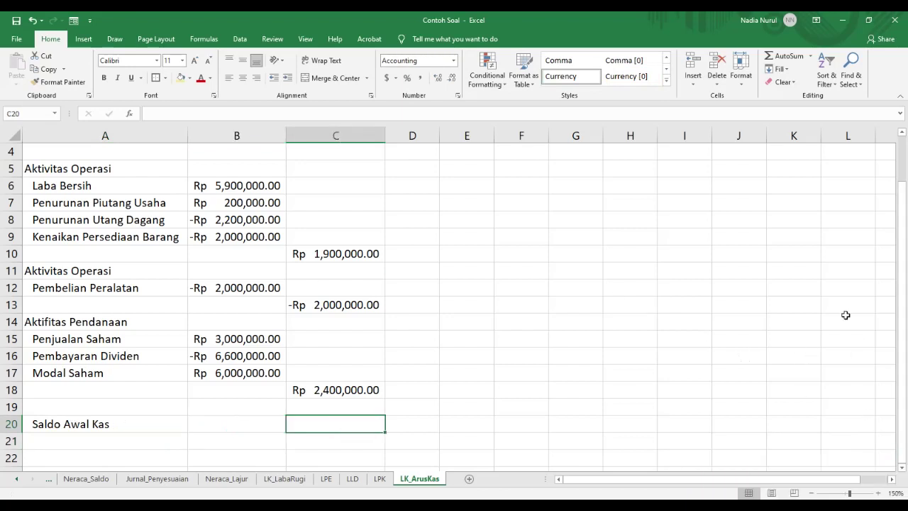
- Sum the activity totals in C10:C18 with a SUM formula in C19
click(354, 408)
text(=sum()
drag(311, 259, 323, 388)
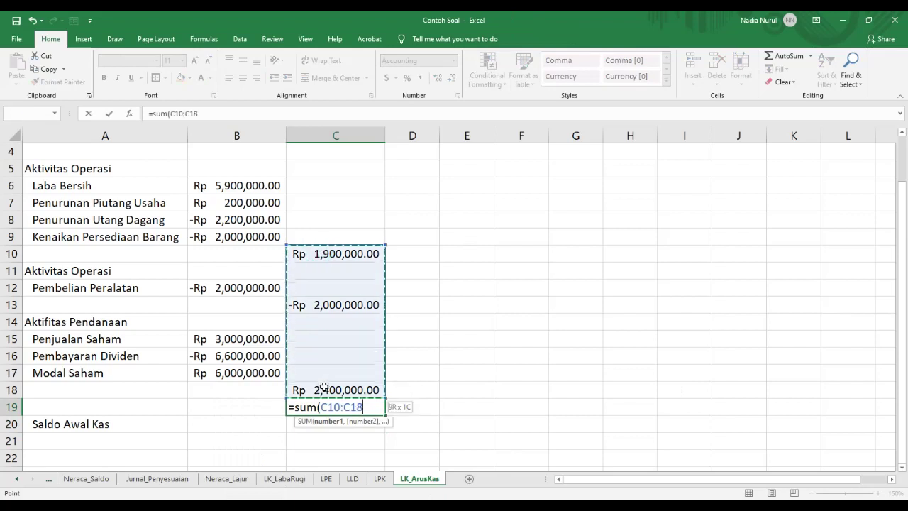
key(Return)
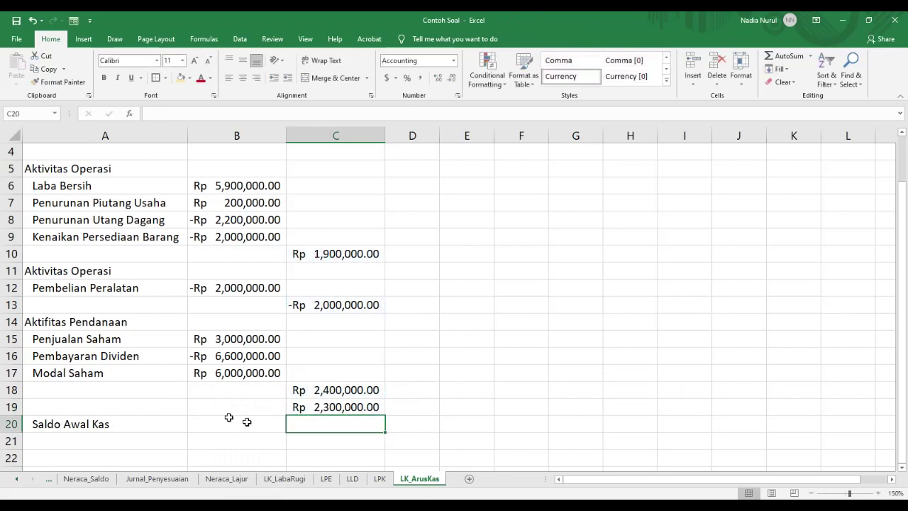
- Insert a blank row above the Saldo Awal Kas row
click(126, 421)
click(693, 84)
click(719, 112)
- Enter 1,200,000 in C21 as the Saldo Awal Kas amount
scroll(249, 421, down, 2)
click(236, 389)
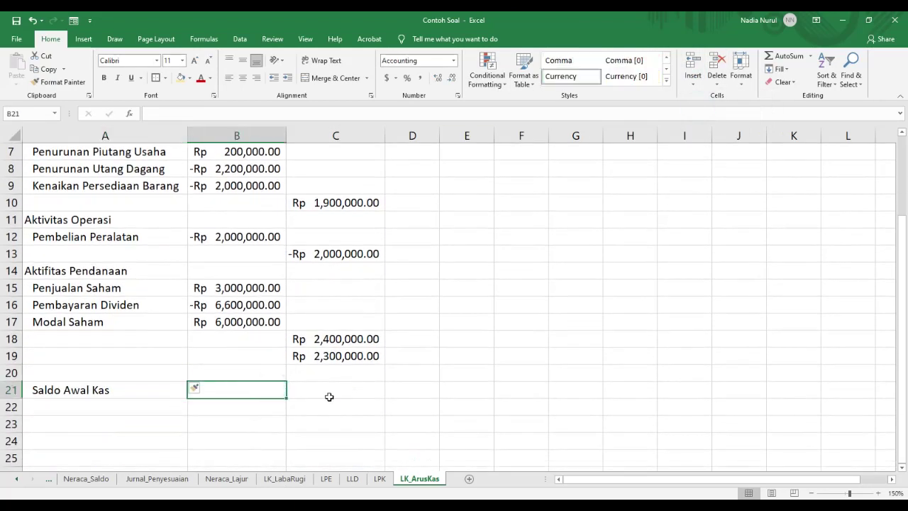
click(328, 397)
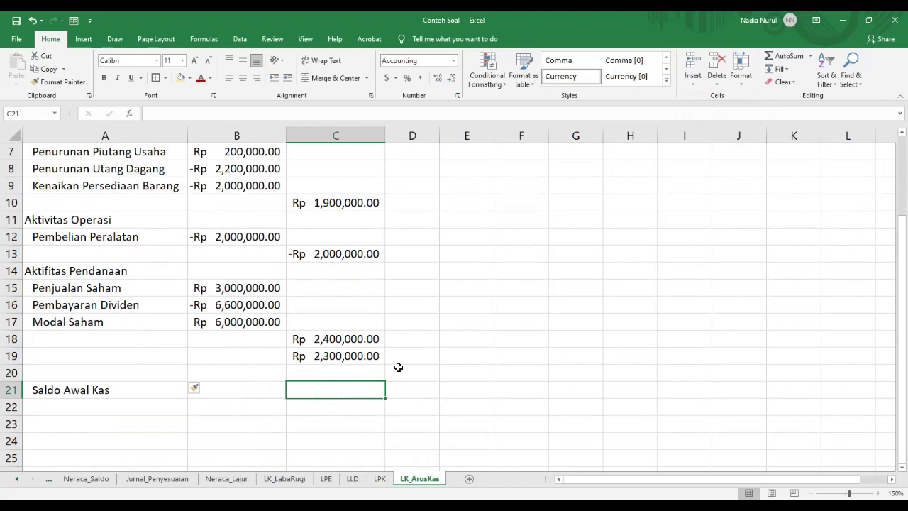
text(1.)
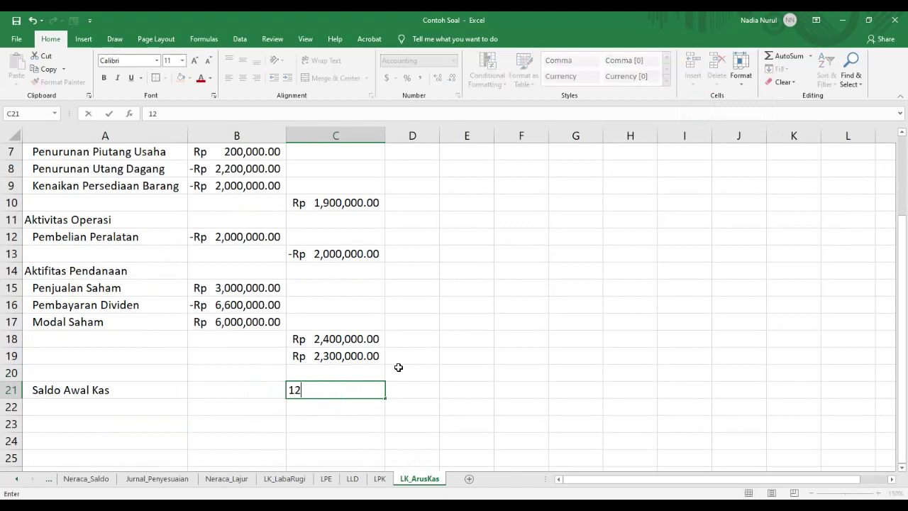
text(00000)
key(Return)
- Enter an IF formula in A22 returning "Kenaikan Kas" when C19>0, otherwise "Penurunan Kas", and remove the indent from Saldo Awal Kas
click(170, 406)
text(=if()
click(308, 354)
text(>0,"Kenaikan Kas", "Penurunan Kas)
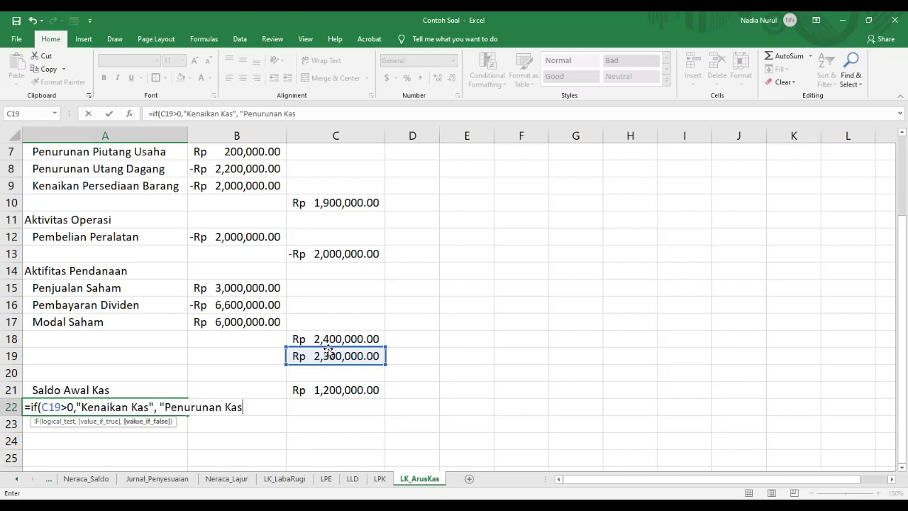
key(Return)
key(Up)
key(Up)
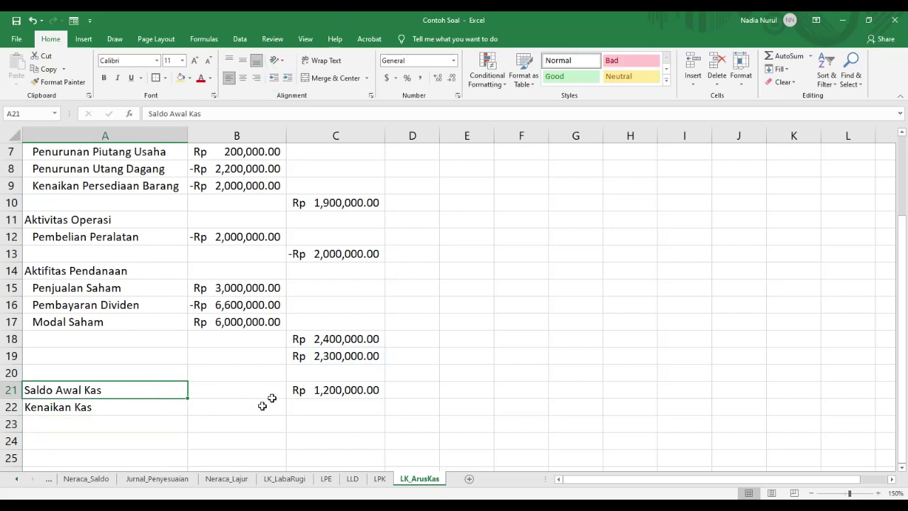
- Carry the net cash change into C22 with a reference to C19
click(305, 406)
text(=)
click(365, 355)
key(Return)
- Label A10 as Total Aktivitas Operasi, based on the A5 heading, and insert a blank row below it
scroll(213, 284, up, 1)
click(106, 168)
key(ctrl+c)
click(155, 256)
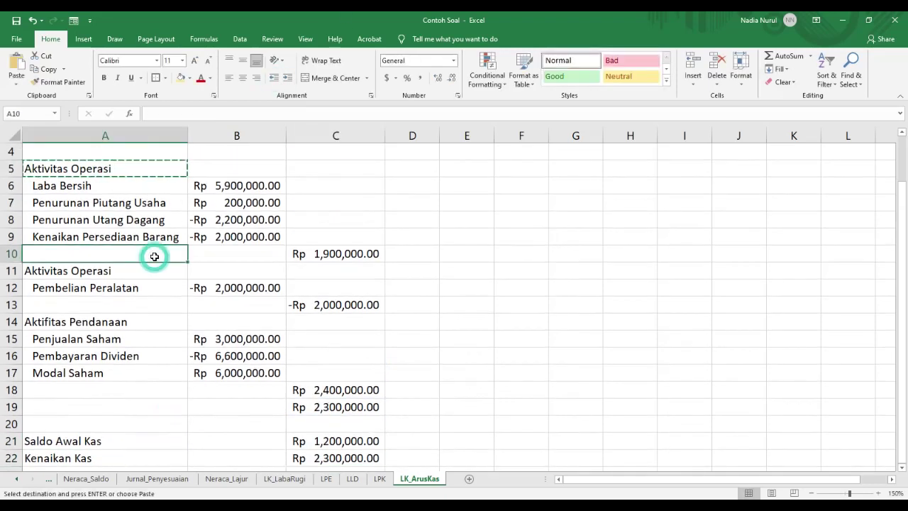
double_click(28, 254)
key(BackSpace)
text(l)
key(Return)
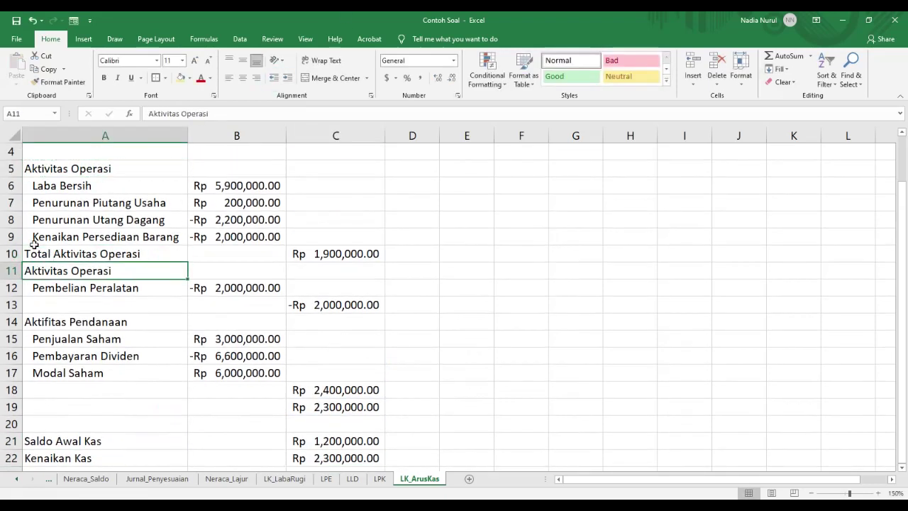
click(693, 83)
click(716, 110)
- Copy the second Aktivitas Operasi heading from A12 to A14
key(Up)
key(ctrl+c)
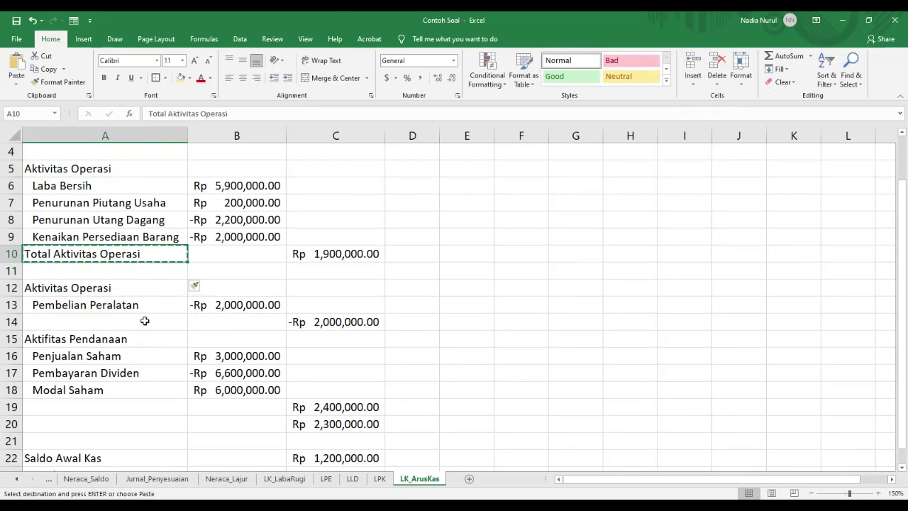
click(120, 291)
key(ctrl+c)
click(135, 323)
key(ctrl+v)
- Insert a blank row above the Aktifitas Pendanaan heading
key(Down)
click(693, 83)
click(726, 110)
- Change the second Aktivitas Operasi heading in A12 to Aktivitas Investasi
click(134, 289)
double_click(90, 287)
text(I)
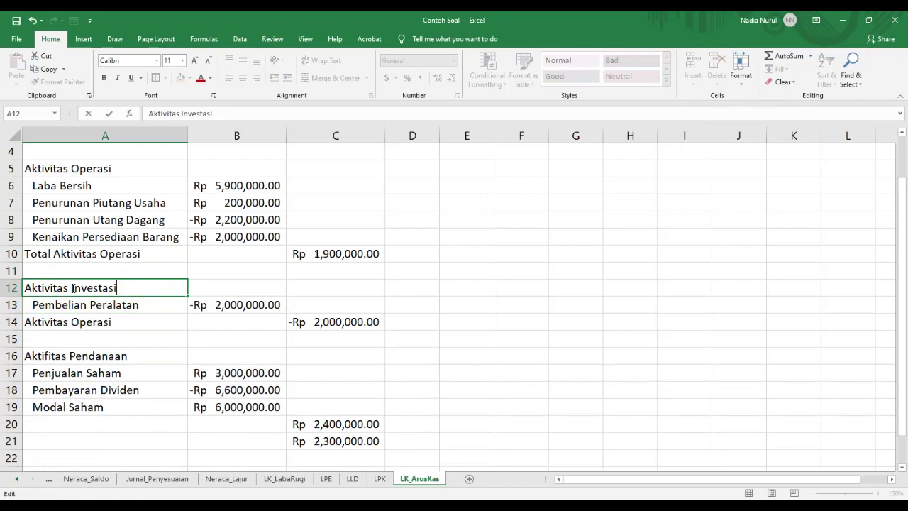
key(Return)
- Copy the A12 heading to A14 and make it read Total Aktivitas Investasi
key(Up)
key(ctrl+c)
click(28, 322)
key(ctrl+v)
double_click(28, 322)
text(Total)
key(Down)
- Copy the Aktifitas Pendanaan heading to A20 and make it read Total Aktifitas Pendanaan
key(Down)
key(ctrl+c)
scroll(28, 340, down, 1)
click(106, 373)
key(ctrl+v)
double_click(106, 372)
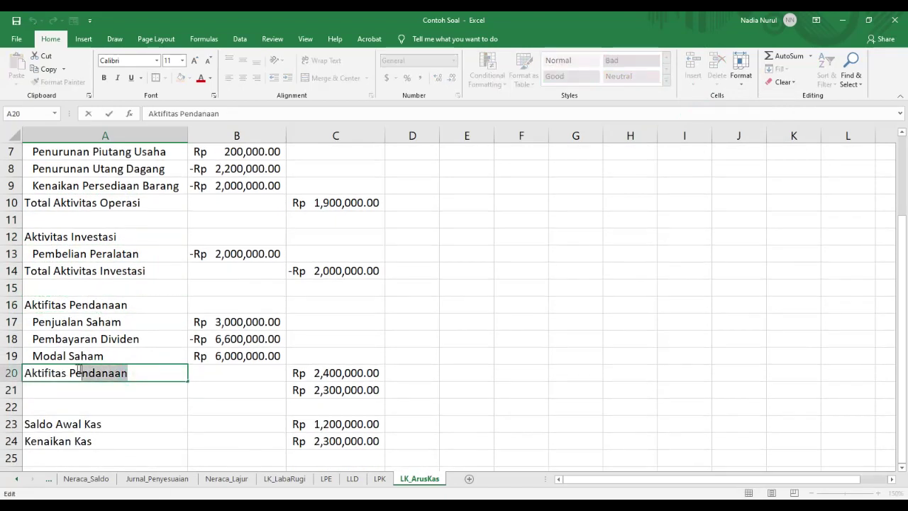
text(Total)
key(Return)
- Bold the three activity headings in A5, A12 and A16 and the total rows 10, 14 and 20 across columns A to C
drag(71, 372, 334, 373)
key(ctrl+b)
click(71, 304)
key(ctrl+b)
click(71, 237)
key(ctrl+b)
drag(97, 271, 305, 272)
key(ctrl+b)
scroll(213, 271, up, 2)
click(99, 220)
key(ctrl+b)
drag(99, 304, 320, 308)
key(ctrl+b)
- Enter the label Saldo Akhir Kas in A25 and sum C23:C24 in C25
scroll(283, 319, down, 4)
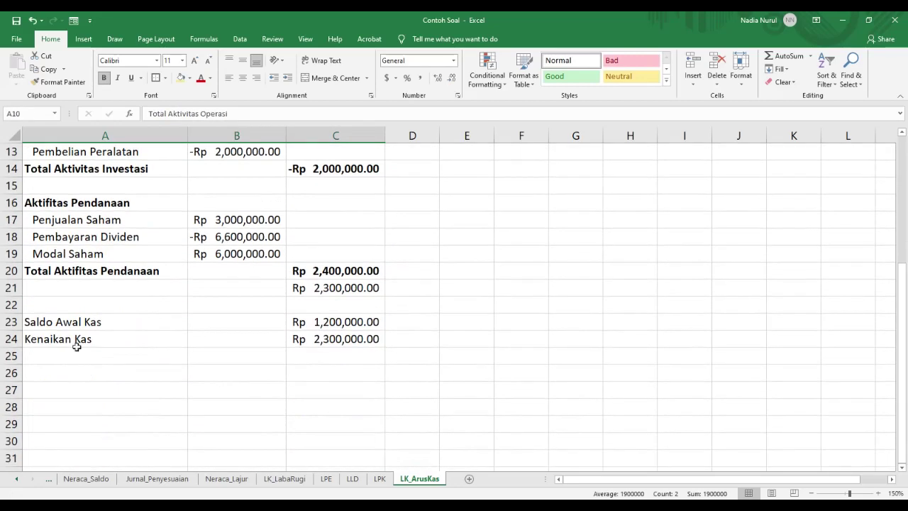
click(76, 349)
text(Saldo Akhir Kas)
key(Return)
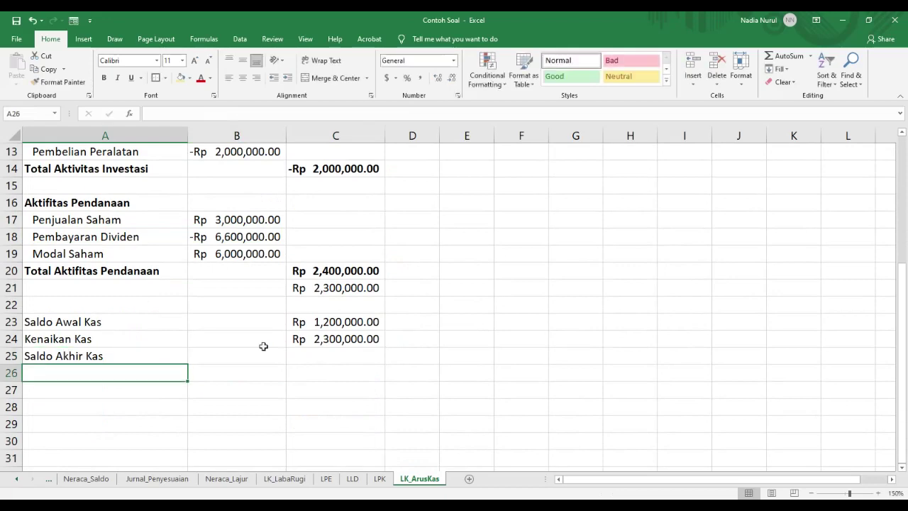
click(305, 357)
text(=sum()
key(Up)
key(Up)
key(shift+Down)
key(Return)
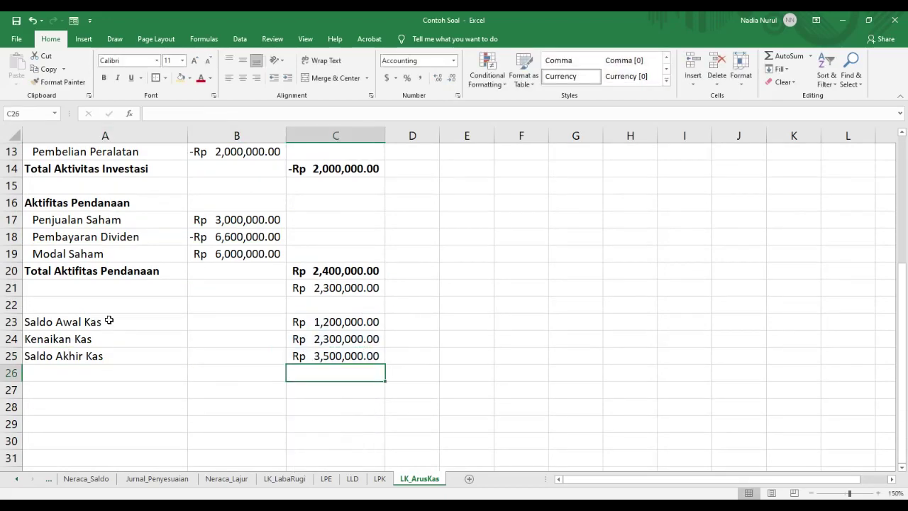
- Apply all borders and a thick outside border to A23:C25, plus a thick outside border around the Saldo Akhir Kas row
drag(85, 321, 334, 355)
click(164, 78)
click(215, 175)
click(164, 80)
click(167, 205)
drag(134, 356, 341, 352)
click(156, 78)
- Bold the Saldo Awal Kas, Kenaikan Kas and Saldo Akhir Kas rows in A23:C25
click(373, 322)
drag(114, 323, 114, 356)
drag(317, 358, 112, 361)
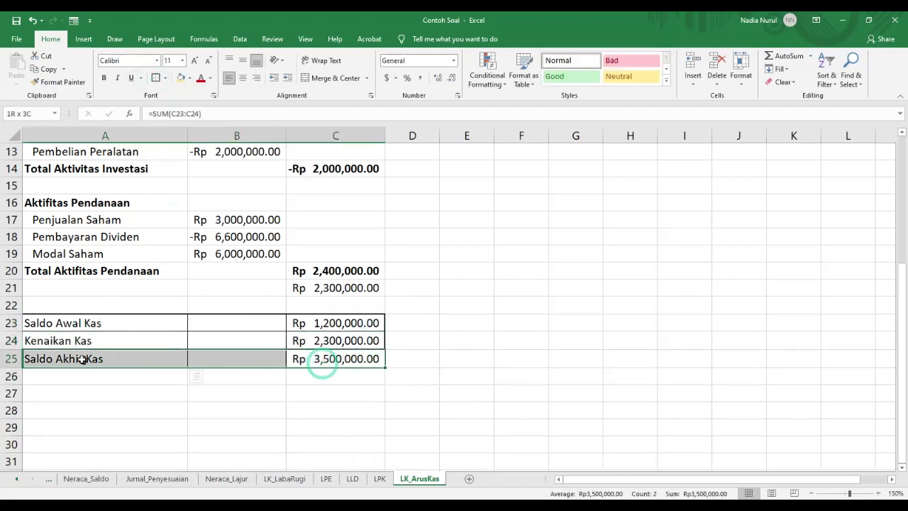
key(ctrl+b)
click(417, 324)
drag(325, 341, 107, 323)
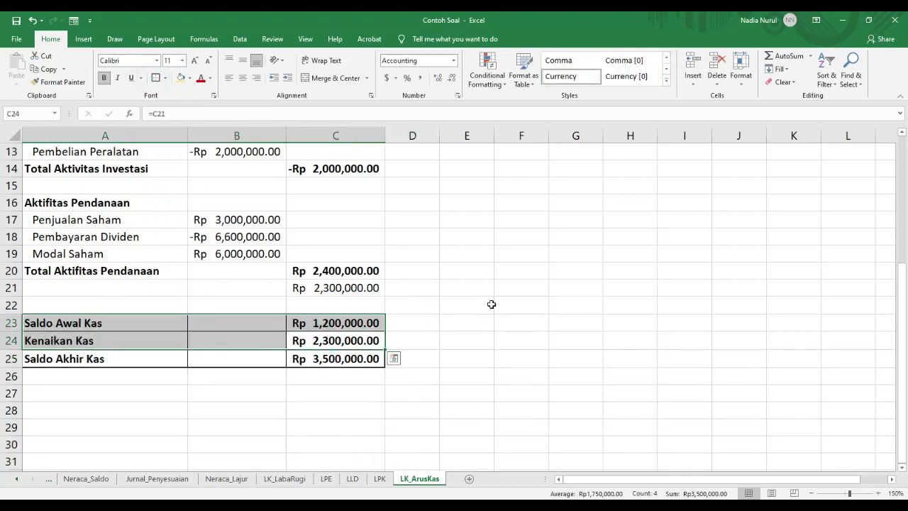
click(491, 304)
scroll(454, 298, up, 4)
click(812, 492)
click(812, 493)
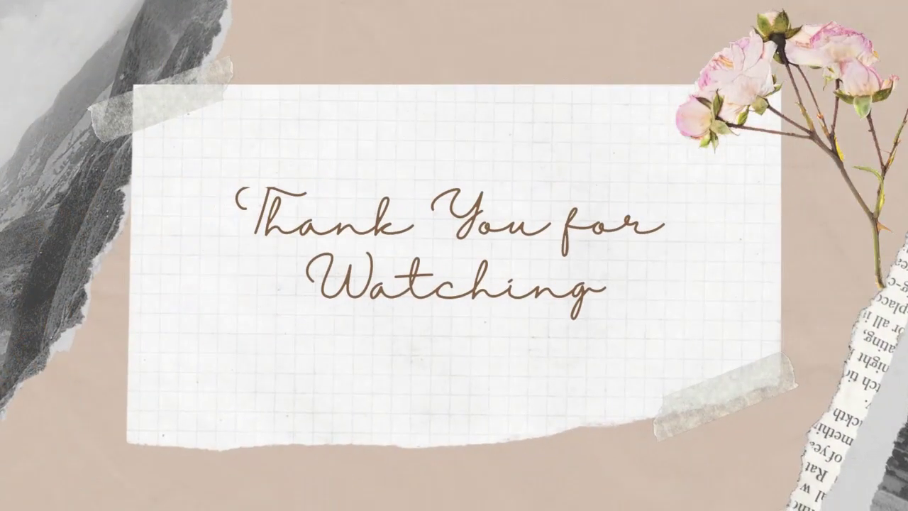